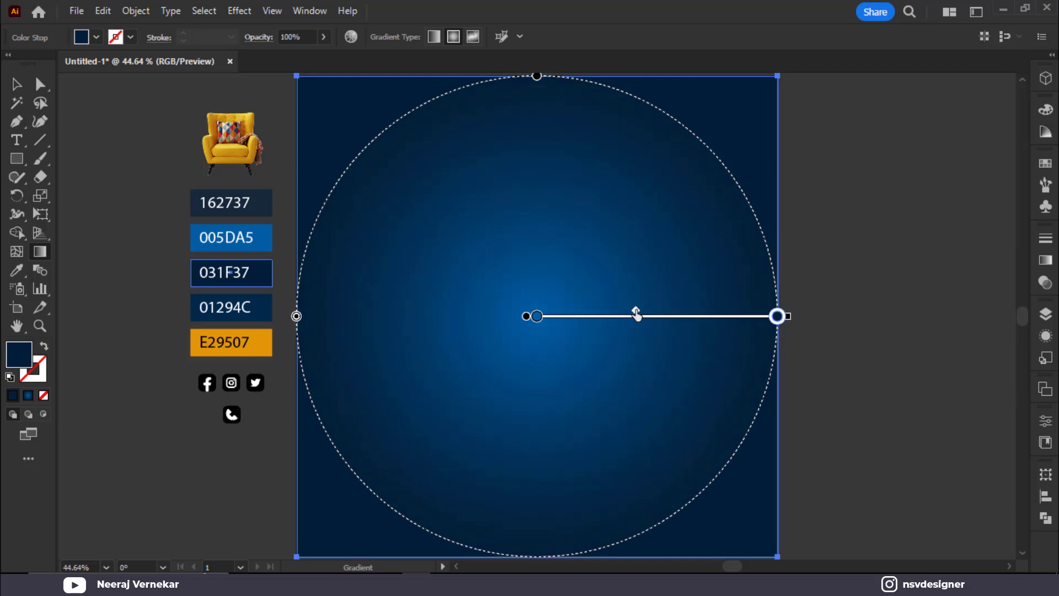
Step: Leave gradient editing on the blue background square and deselect it
click(15, 85)
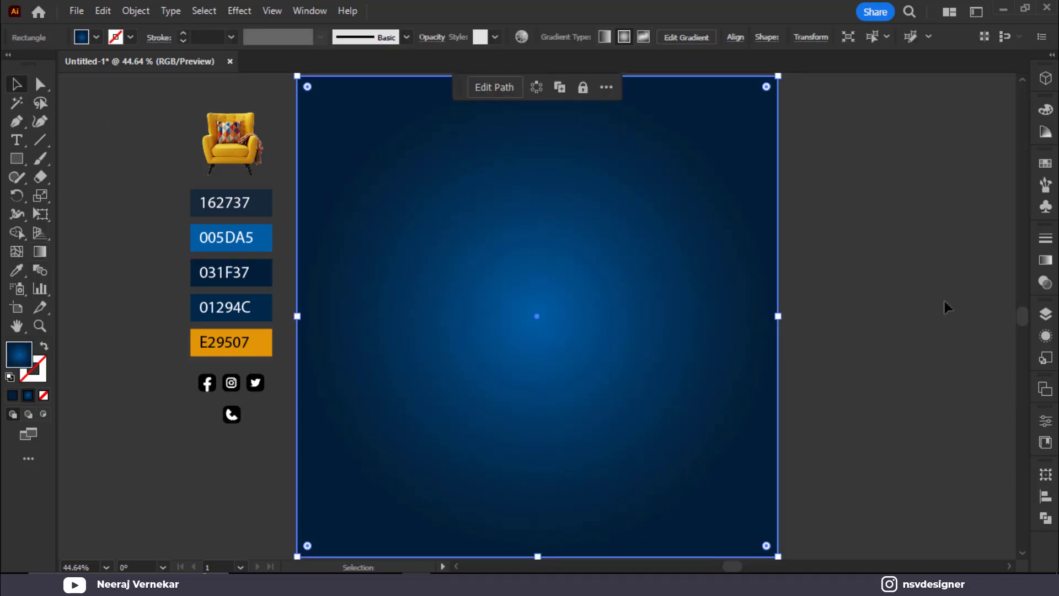
click(945, 303)
click(15, 161)
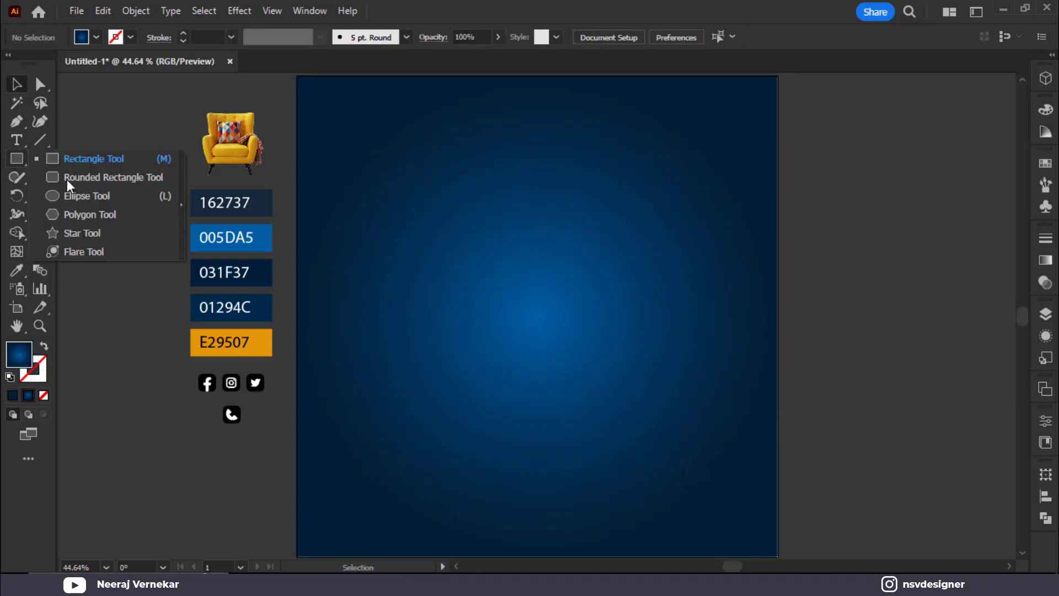
click(74, 161)
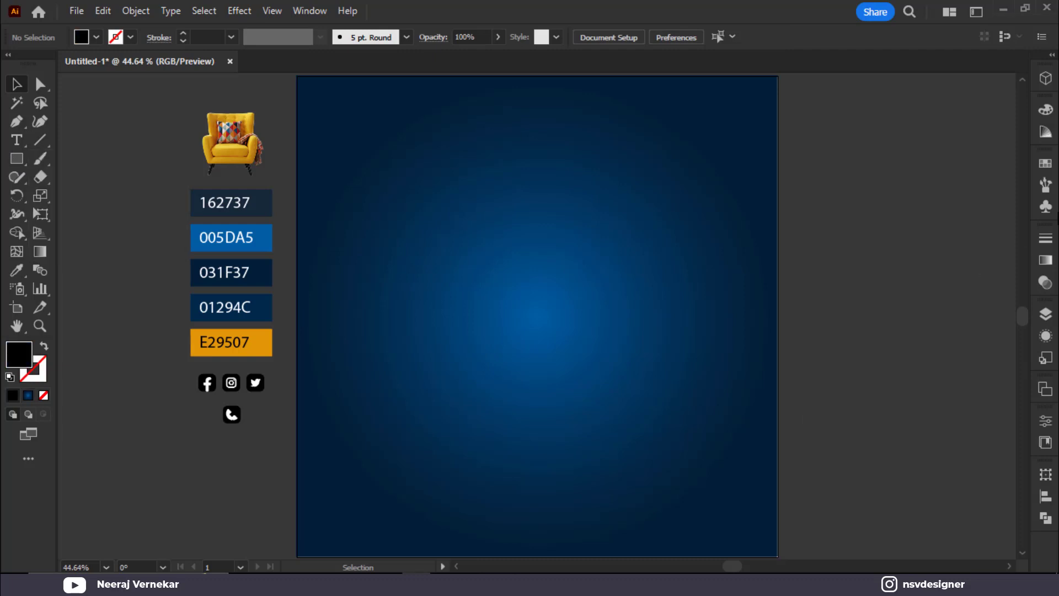
Step: Place the third symbol of the Dot Pattern Vector Pack library in the middle of the artboard
click(1048, 208)
click(856, 246)
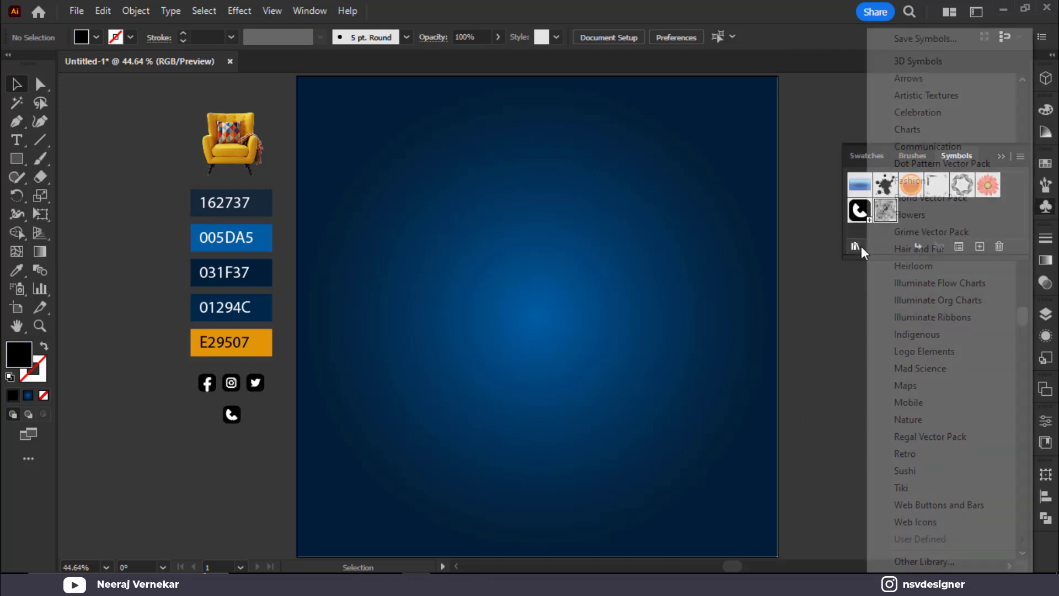
click(943, 164)
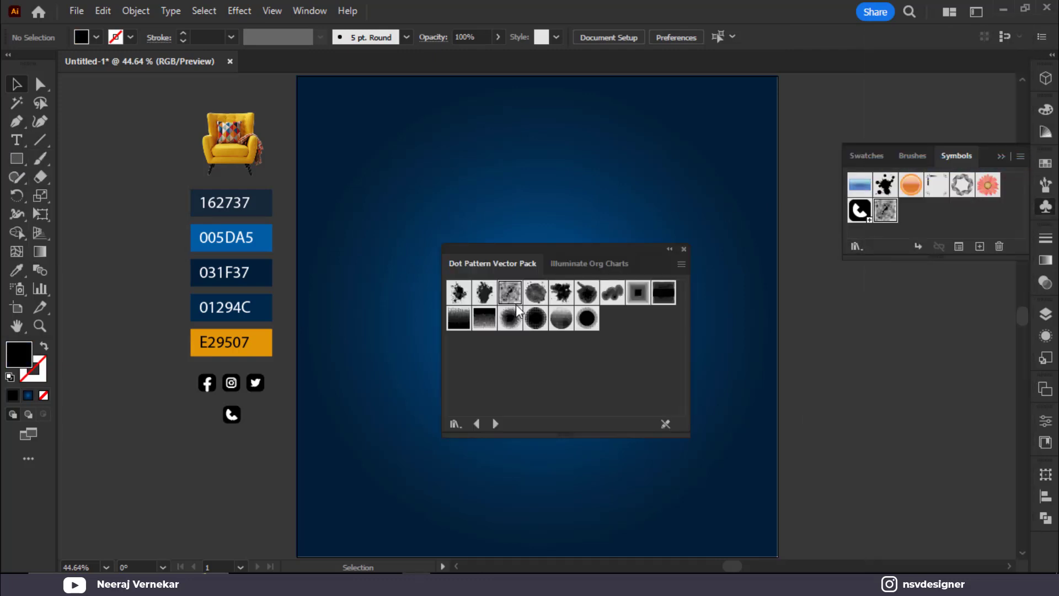
drag(509, 294, 534, 368)
click(683, 250)
click(1002, 156)
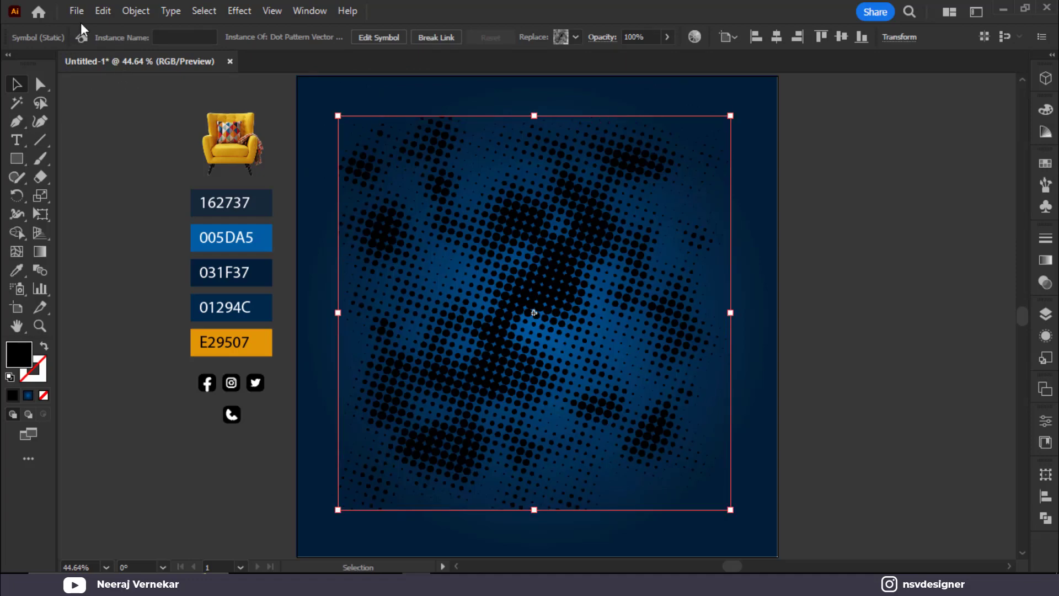
Step: Expand the dot pattern symbol into editable shapes
click(102, 10)
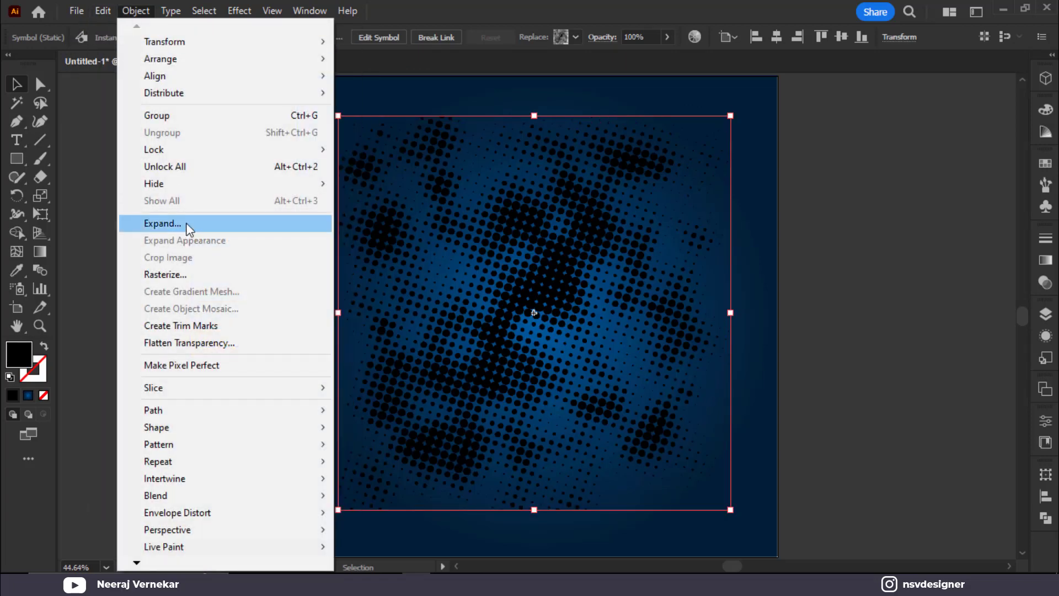
click(182, 224)
click(494, 387)
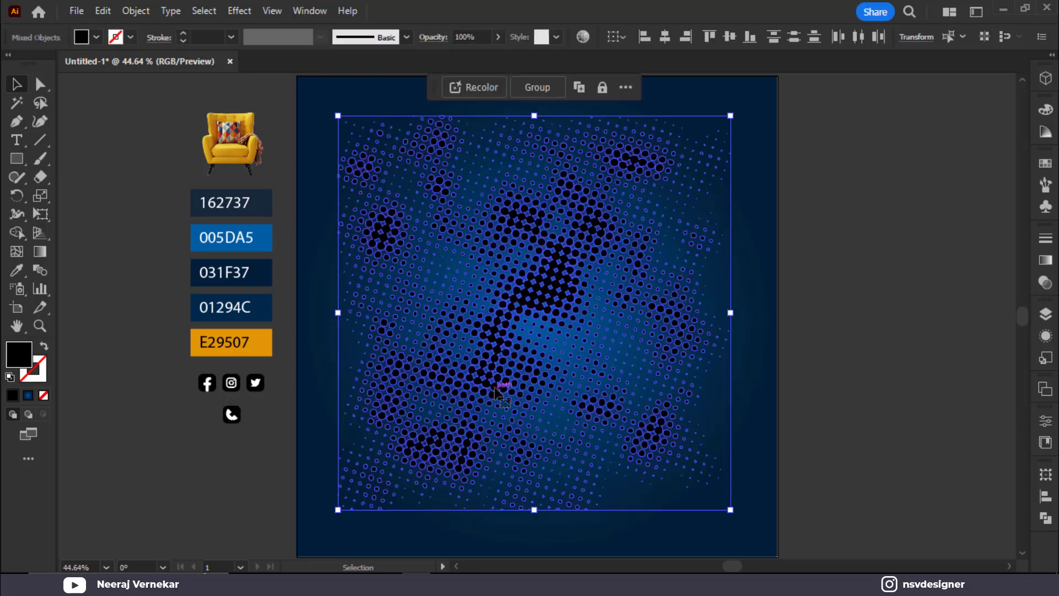
Step: Fill the expanded dots with white and group them
click(82, 37)
click(34, 61)
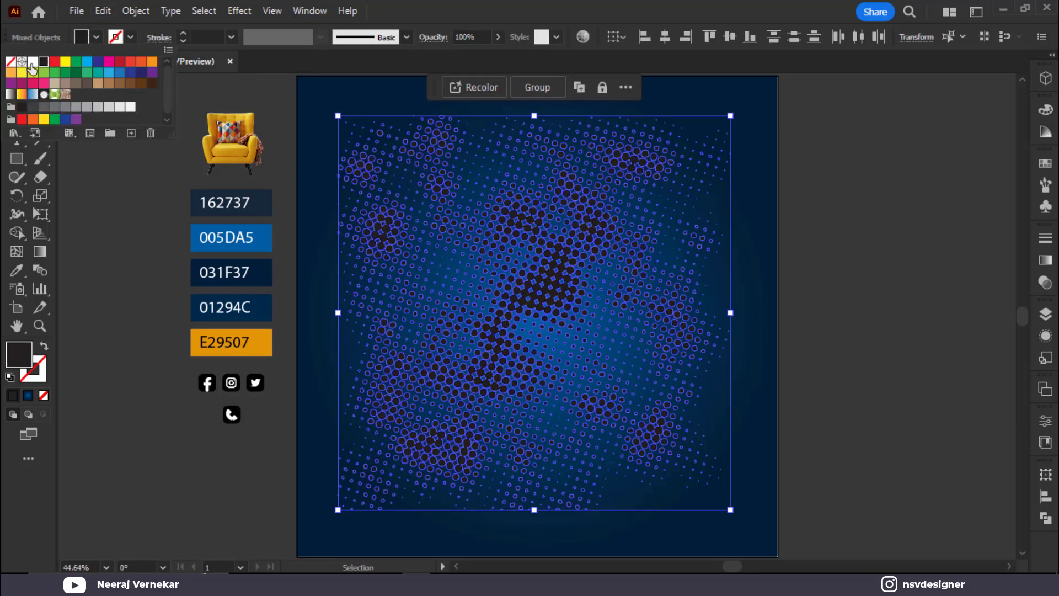
click(544, 89)
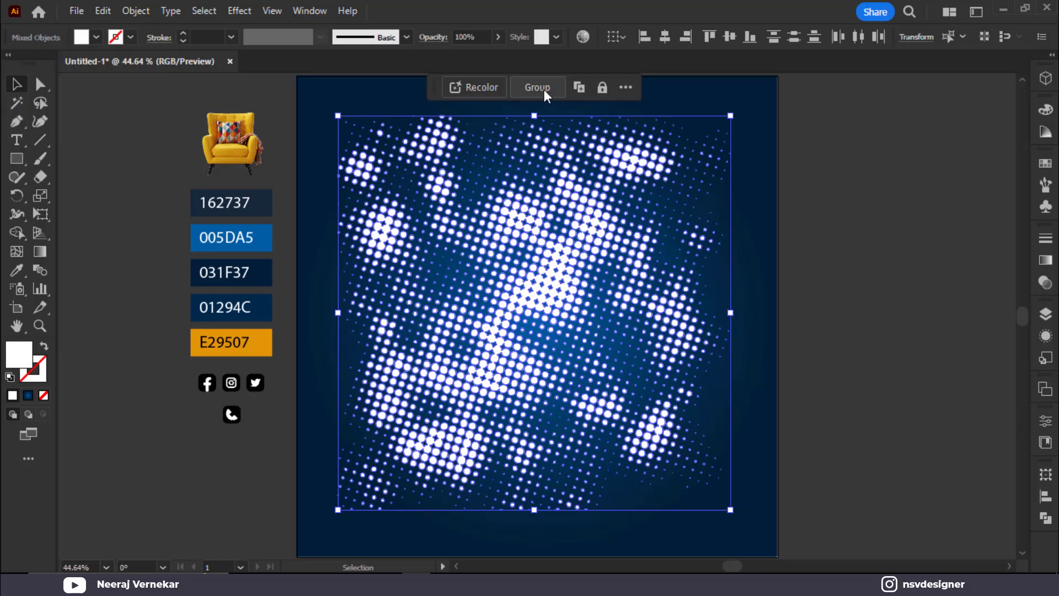
click(538, 87)
Step: Move the dot pattern group to the artboard's upper-left corner and enlarge it to cover the whole artboard
drag(362, 179, 321, 122)
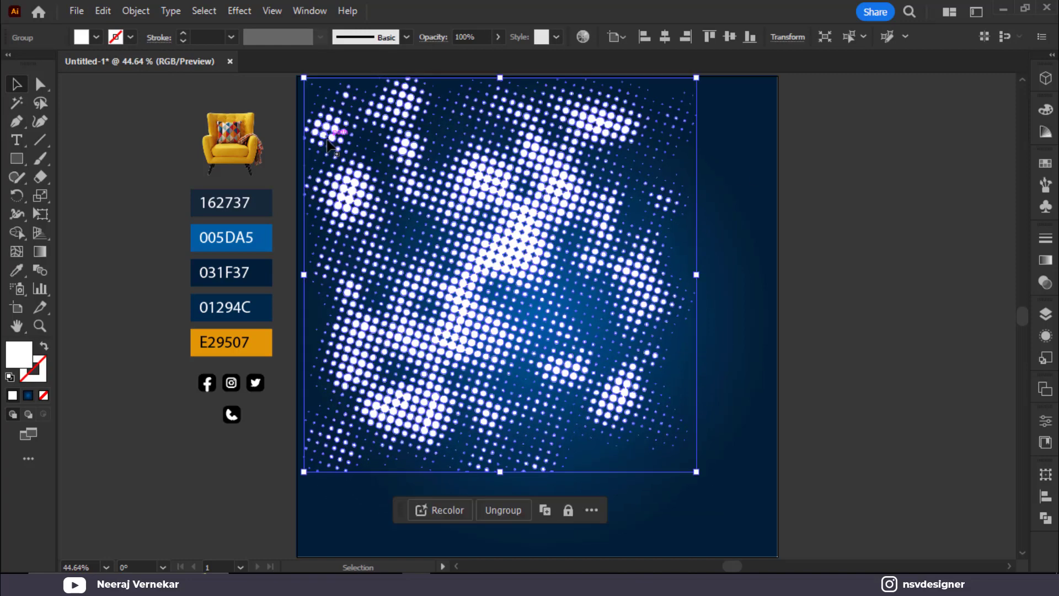
drag(303, 274, 295, 274)
drag(696, 472, 778, 554)
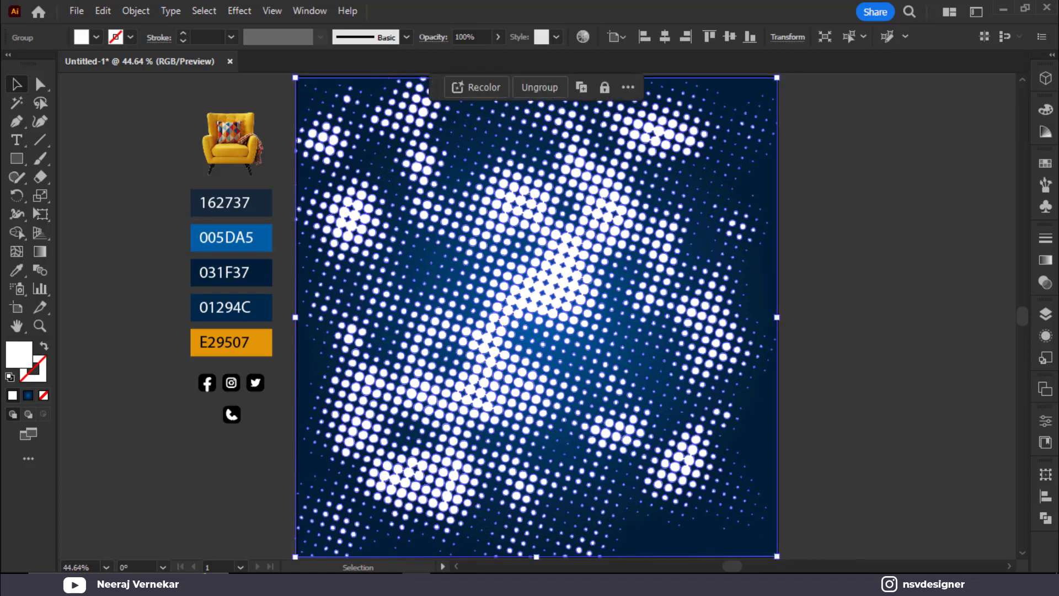
Step: Set the dot pattern's blending mode to Overlay and its opacity to 30%
click(1046, 261)
click(946, 230)
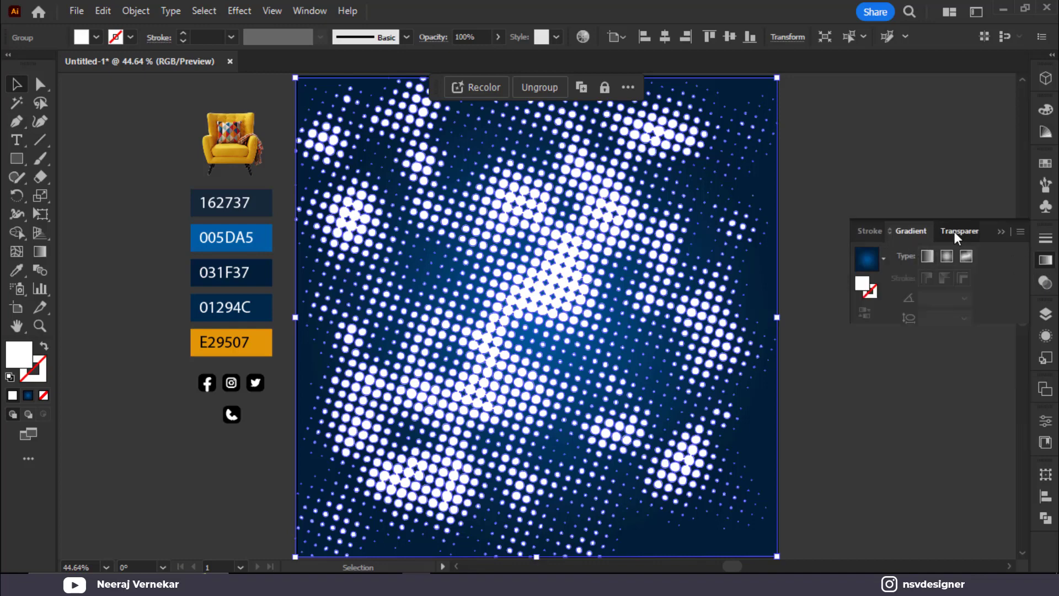
click(890, 256)
click(889, 403)
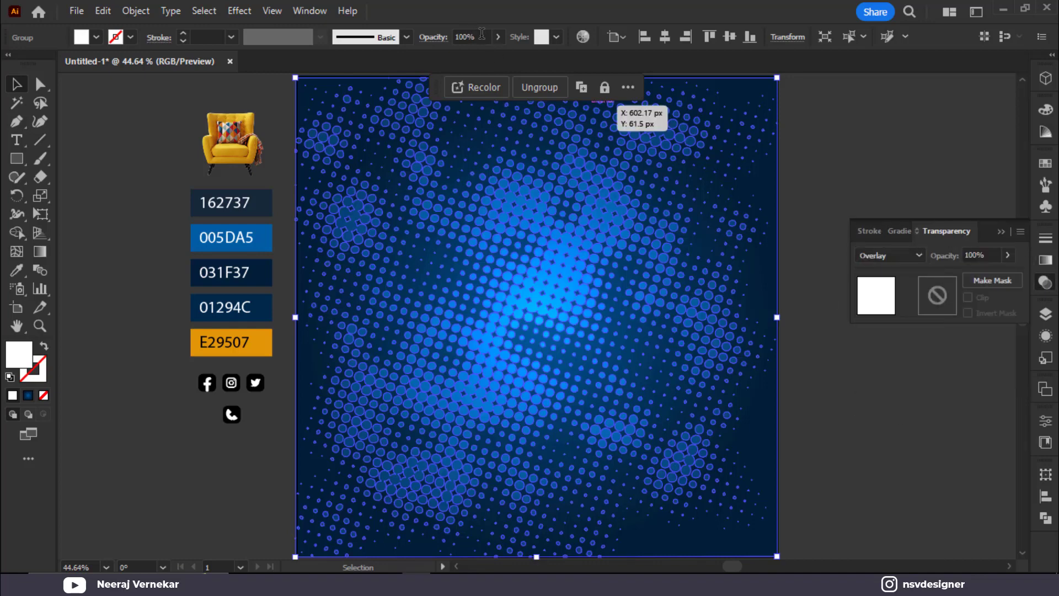
drag(994, 256, 933, 261)
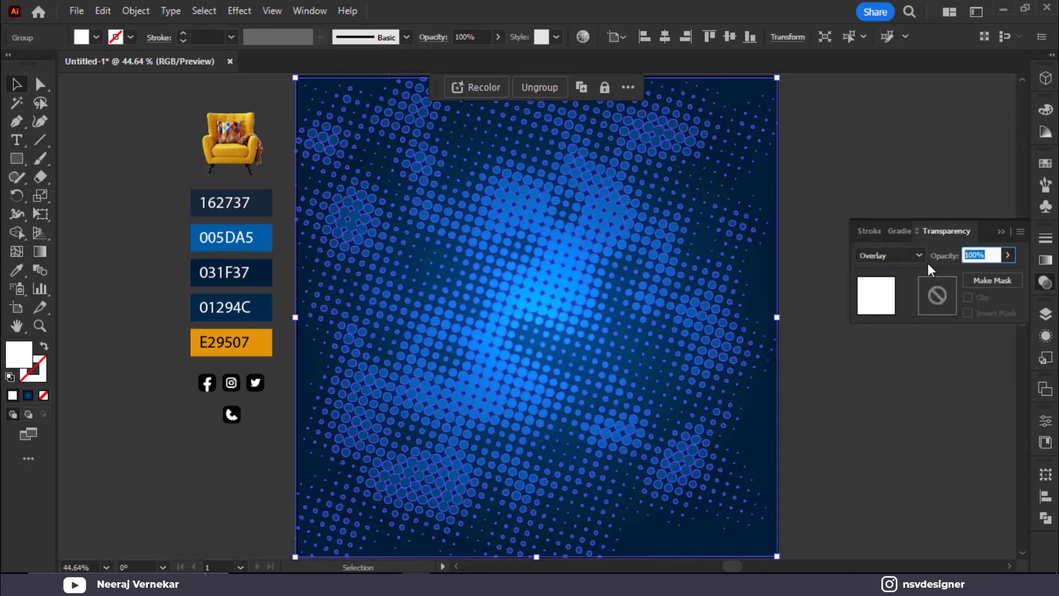
text(30)
click(854, 412)
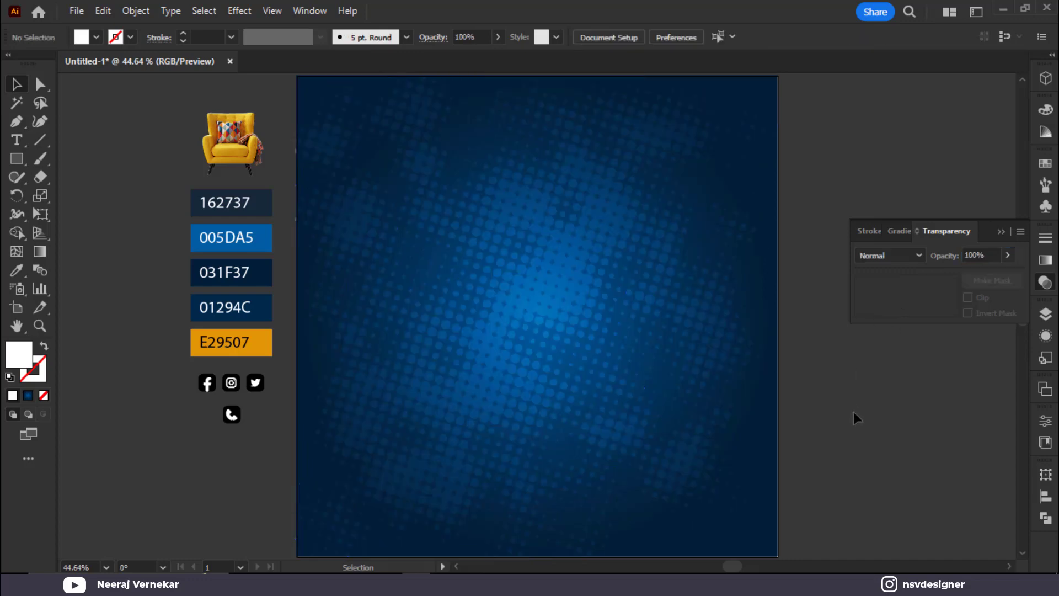
click(1000, 232)
Step: Set the dot pattern's opacity to 20% and lock the group
click(653, 312)
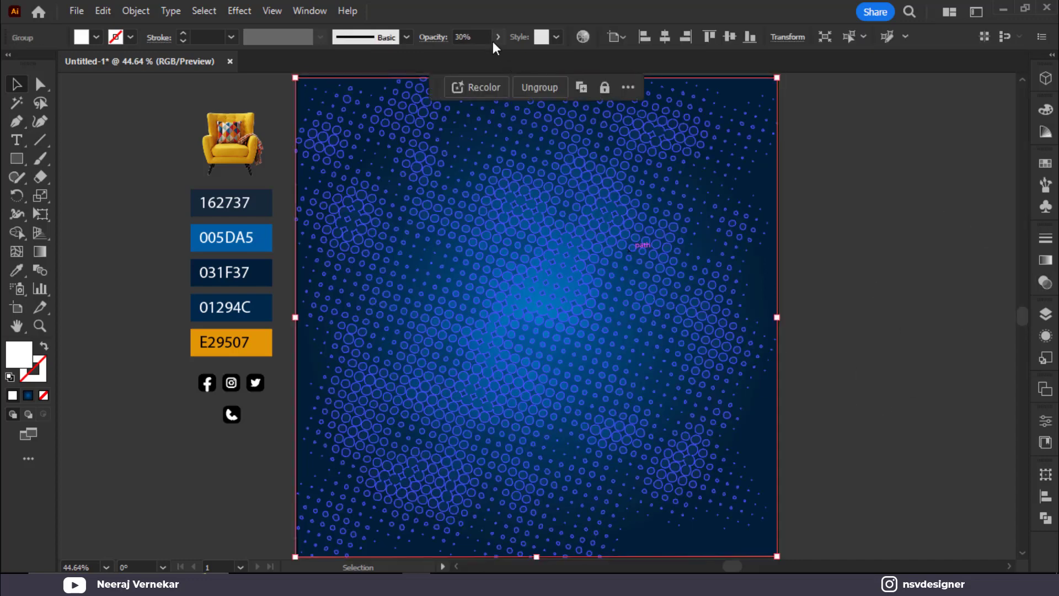
drag(478, 38, 389, 37)
text(20)
click(874, 283)
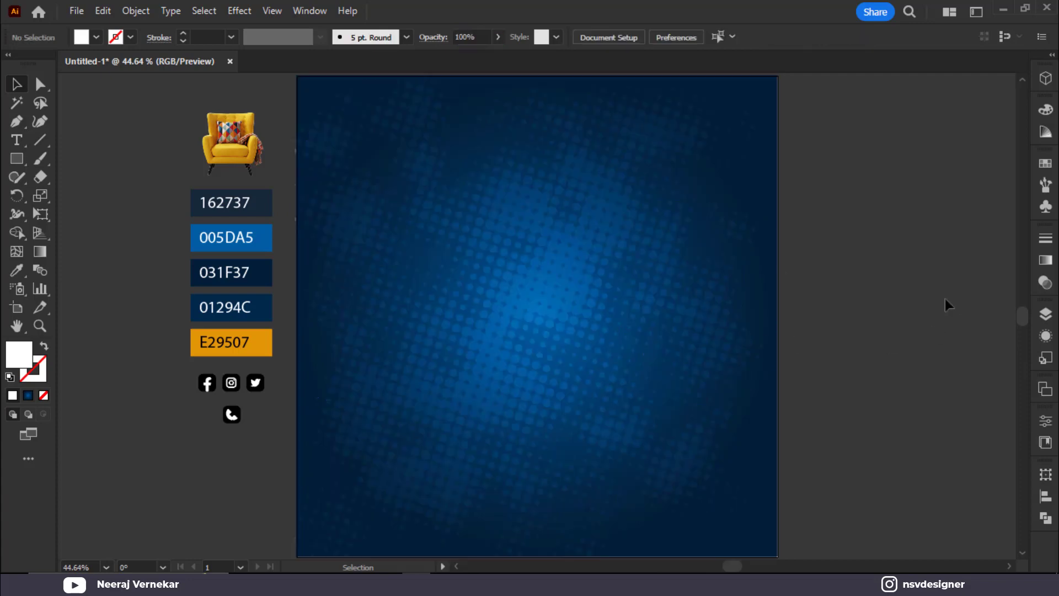
click(696, 337)
key(ctrl+2)
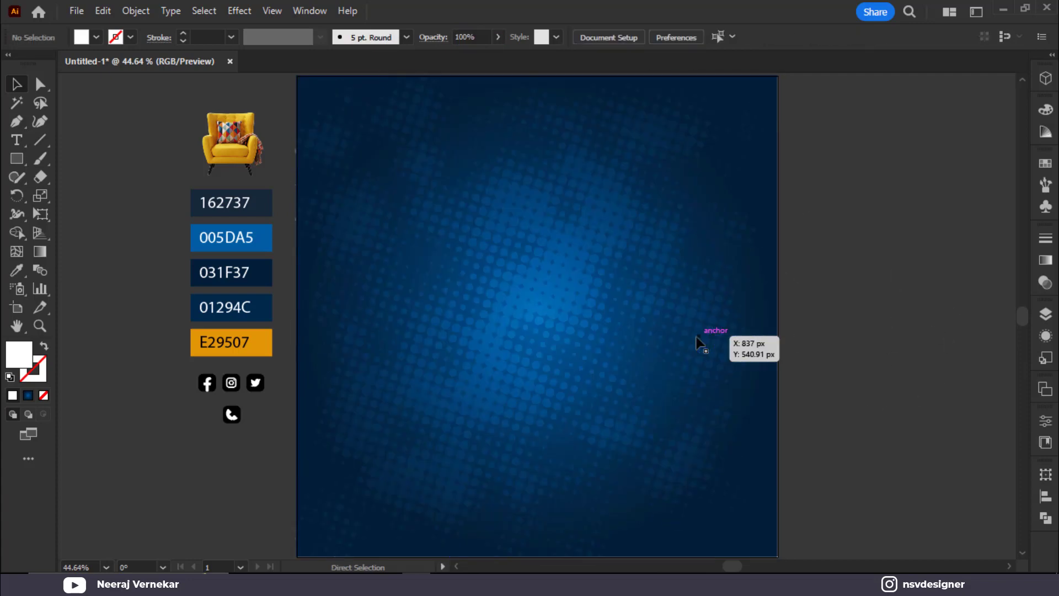
Step: Bring the yellow chair image to the front of the stacking order
click(233, 138)
right_click(232, 137)
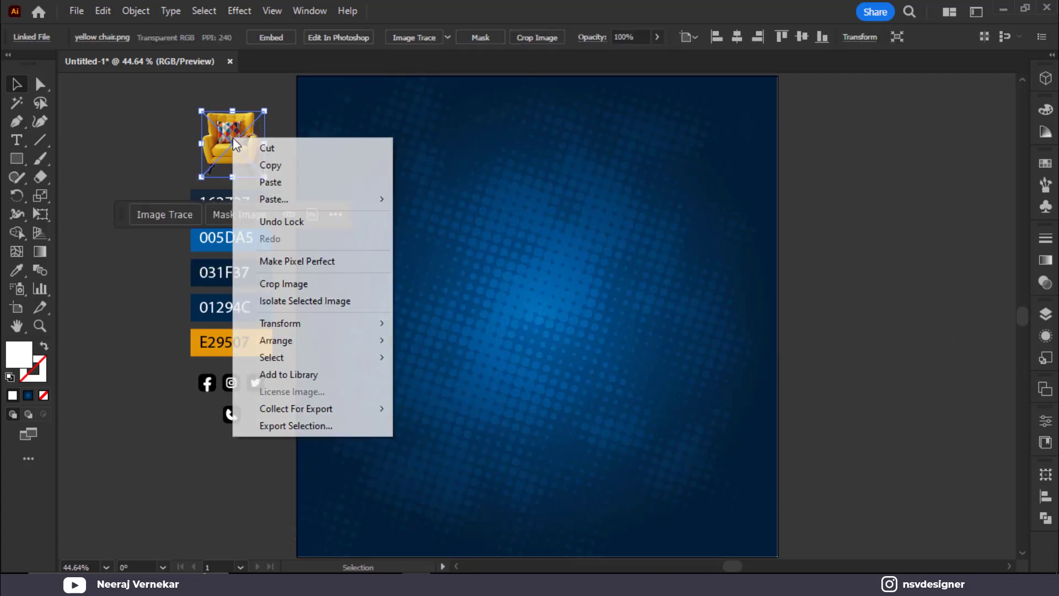
mouse_move(306, 345)
click(469, 334)
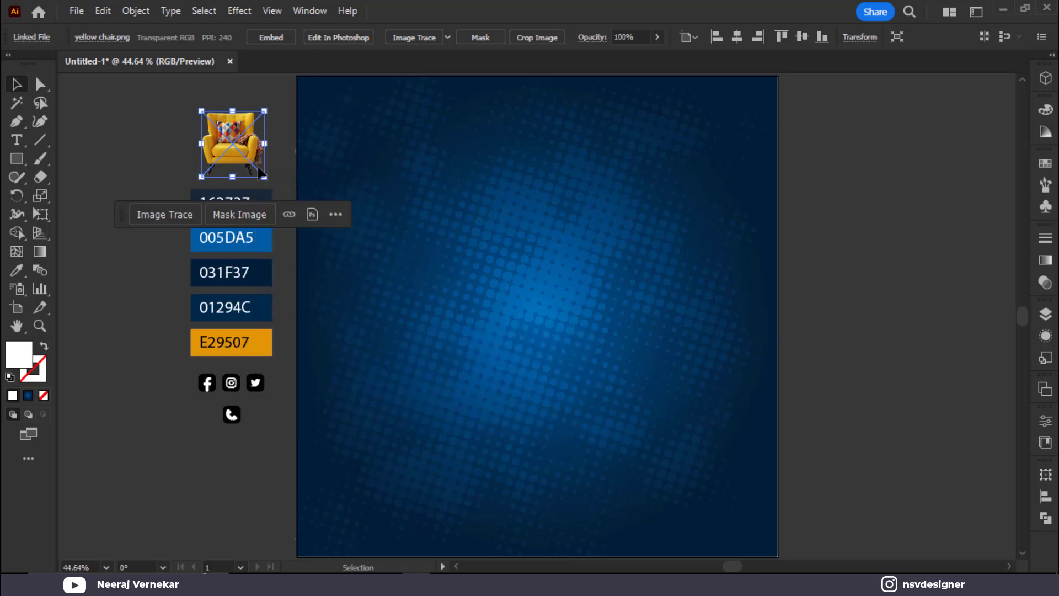
Step: Move the chair image onto the right half of the artboard and scale it up to about half the artboard's width
drag(232, 142, 604, 322)
drag(635, 357, 735, 483)
drag(694, 419, 713, 421)
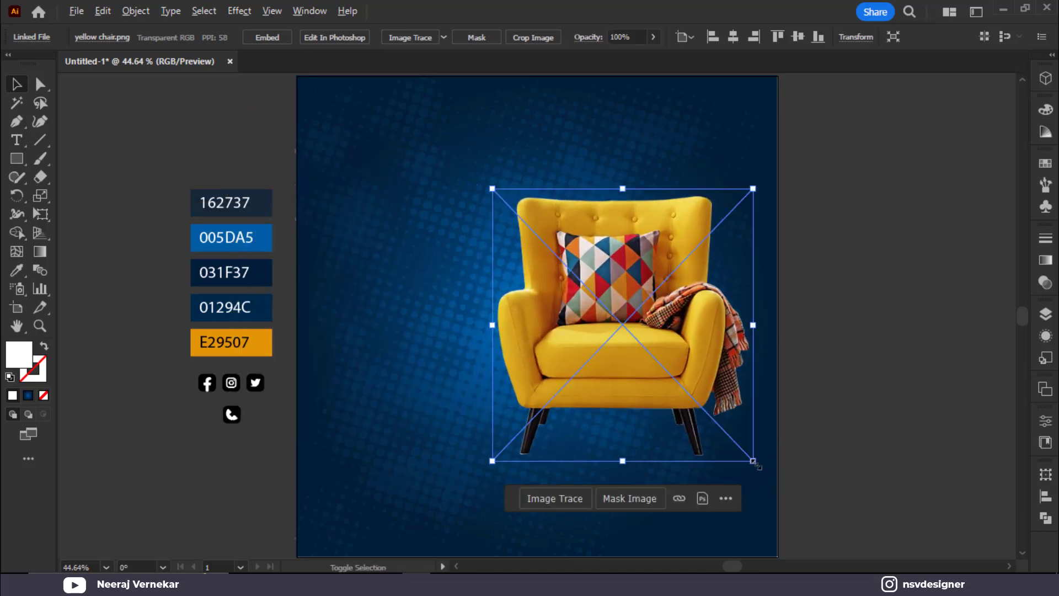
drag(753, 460, 690, 426)
click(885, 359)
Step: Draw a closed trapezoid about 336 px wide and 66 px high between the chair's legs with the Pen tool
click(17, 121)
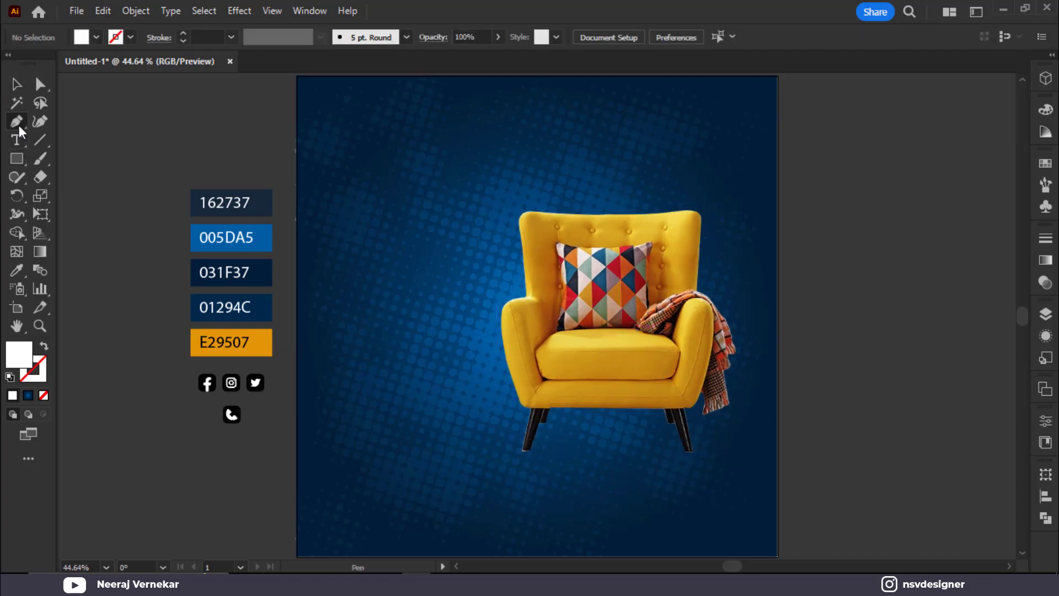
click(528, 454)
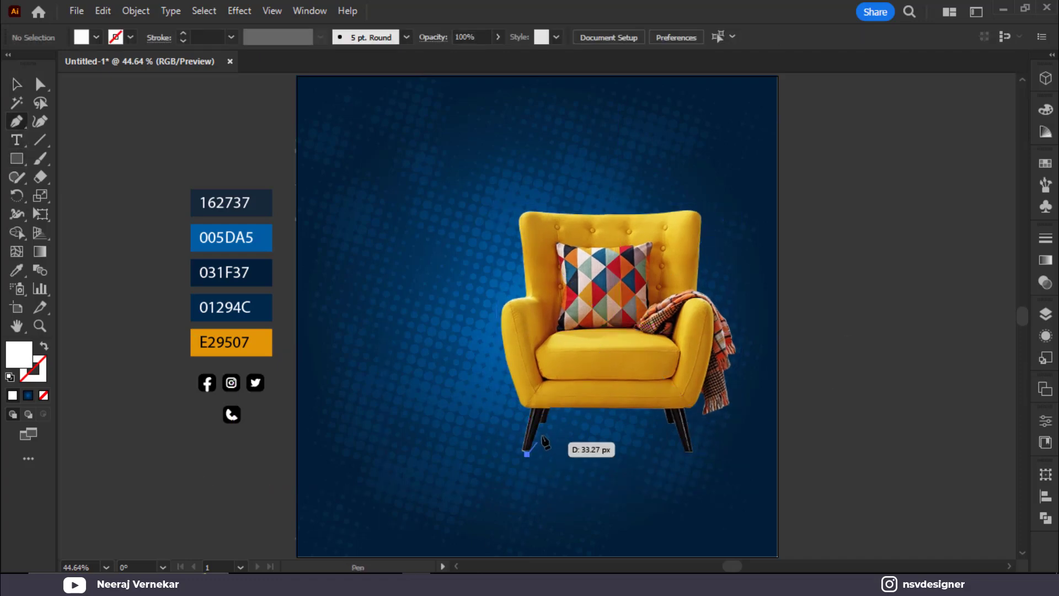
click(544, 422)
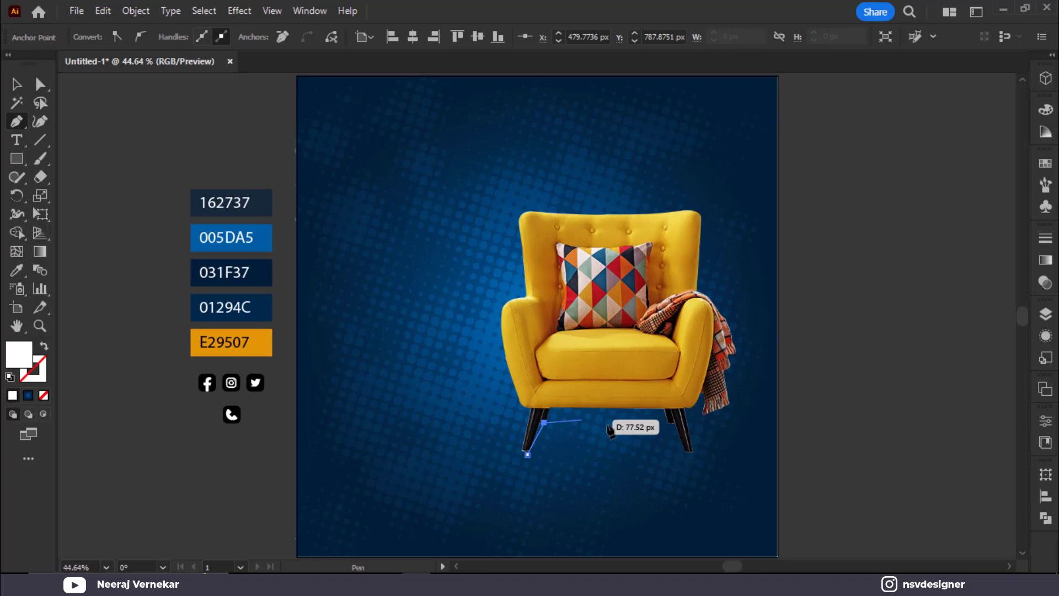
click(675, 423)
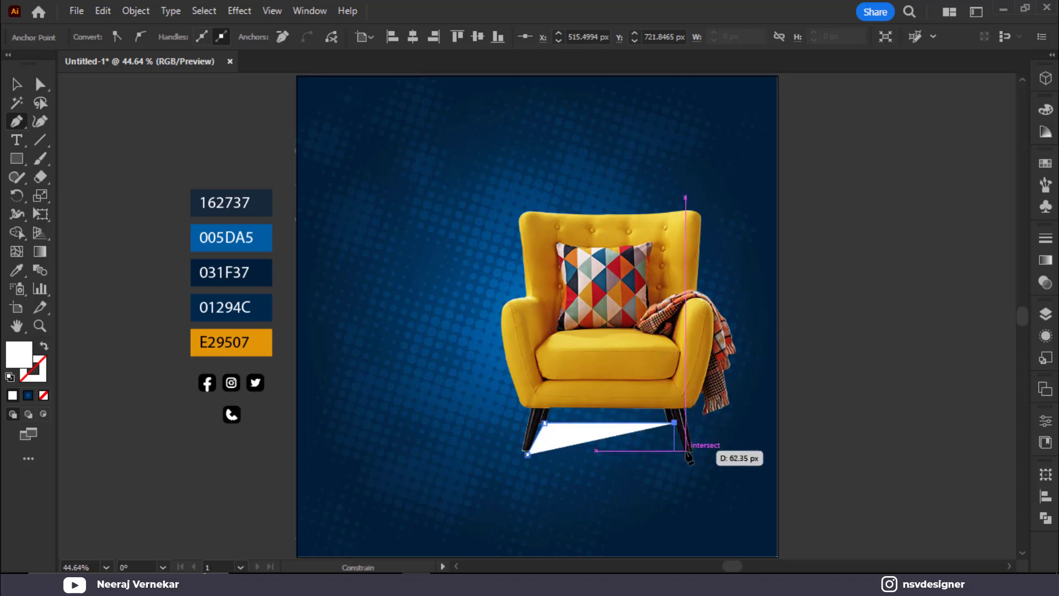
click(688, 454)
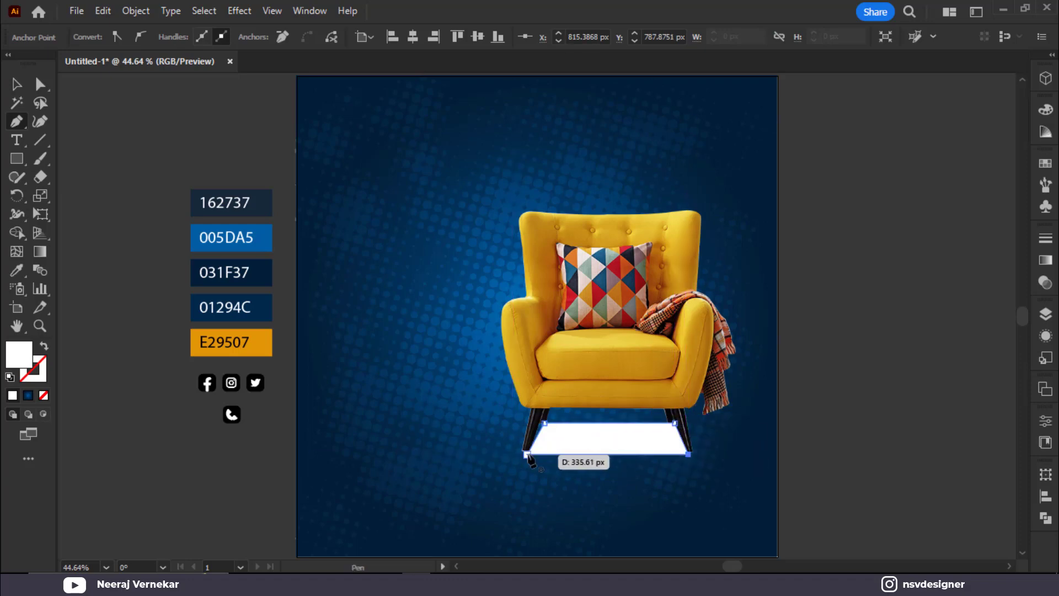
click(528, 454)
click(17, 84)
click(315, 256)
Step: Fill the trapezoid between the chair's legs with black
click(572, 450)
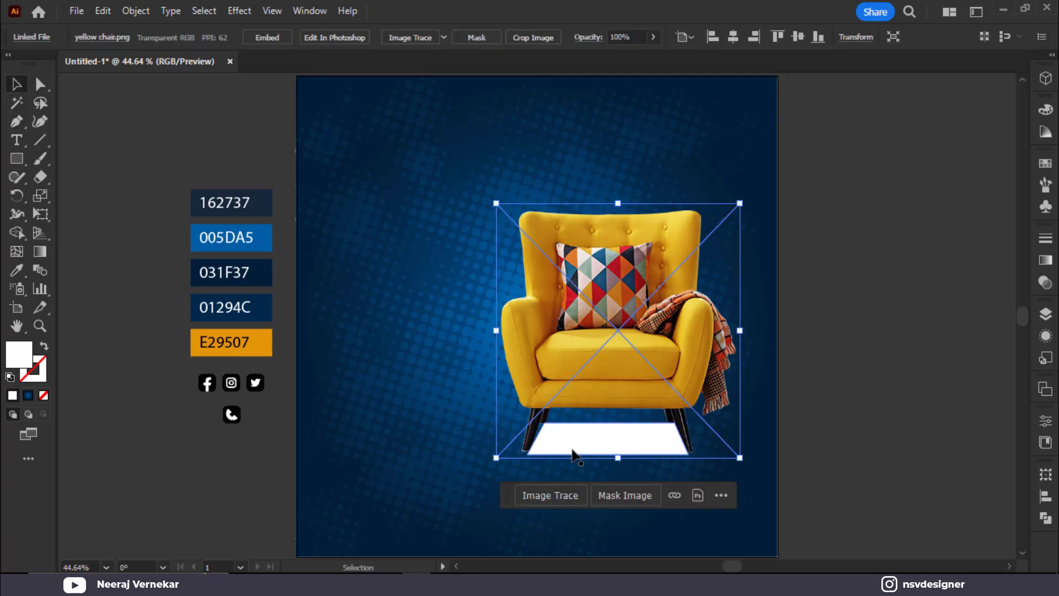
click(574, 454)
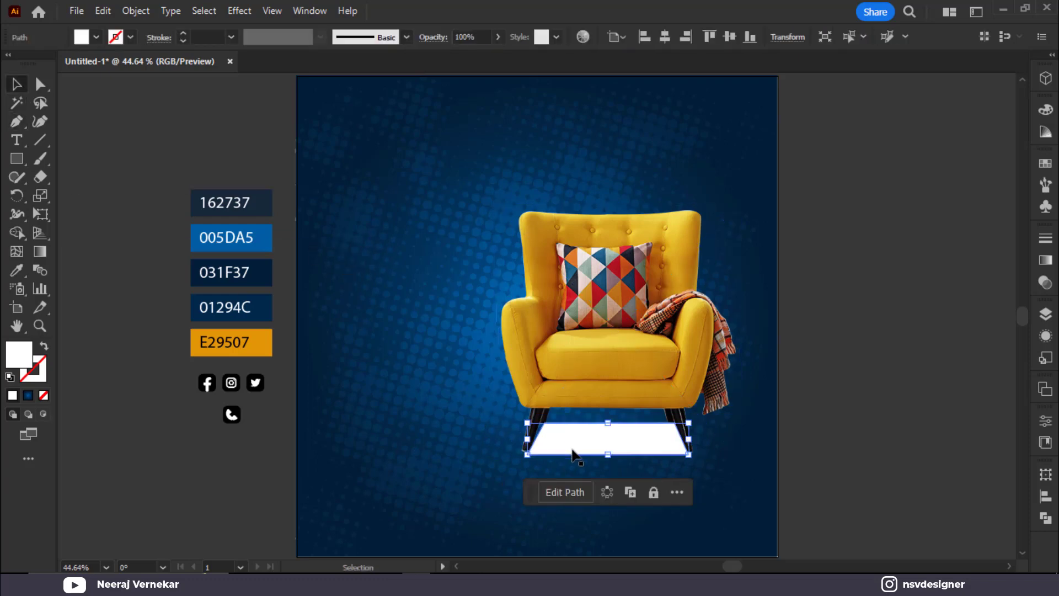
click(96, 38)
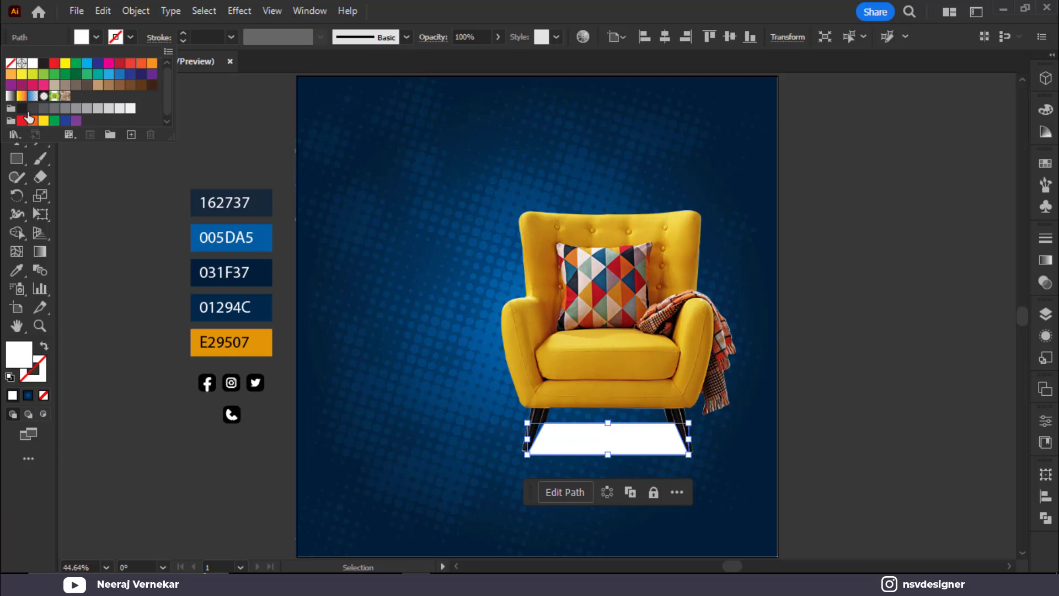
click(30, 110)
click(20, 110)
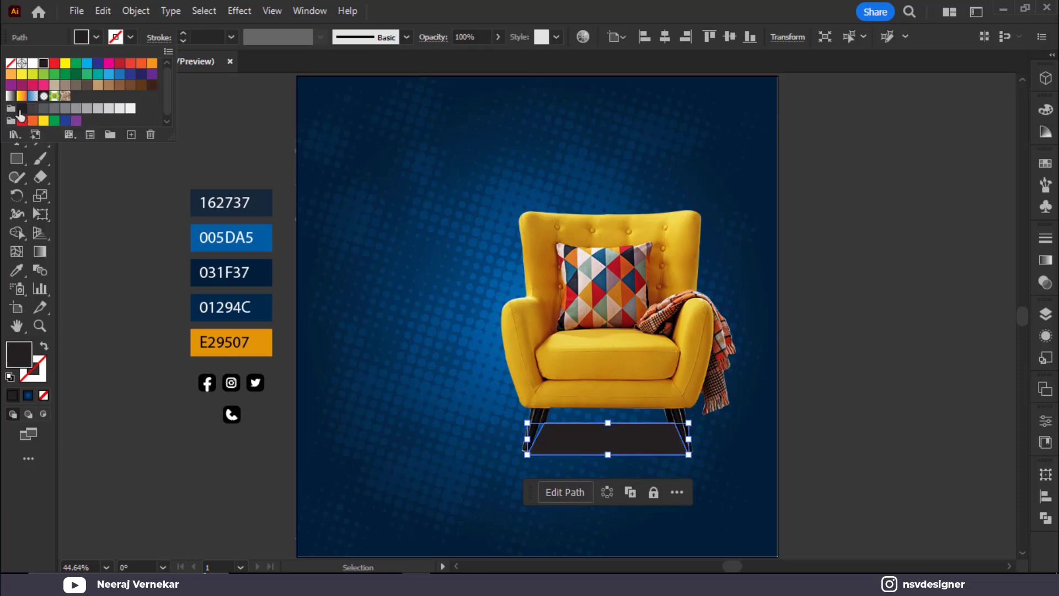
Step: Apply a Gaussian Blur to the black trapezoid so it forms a soft shadow under the chair
click(246, 10)
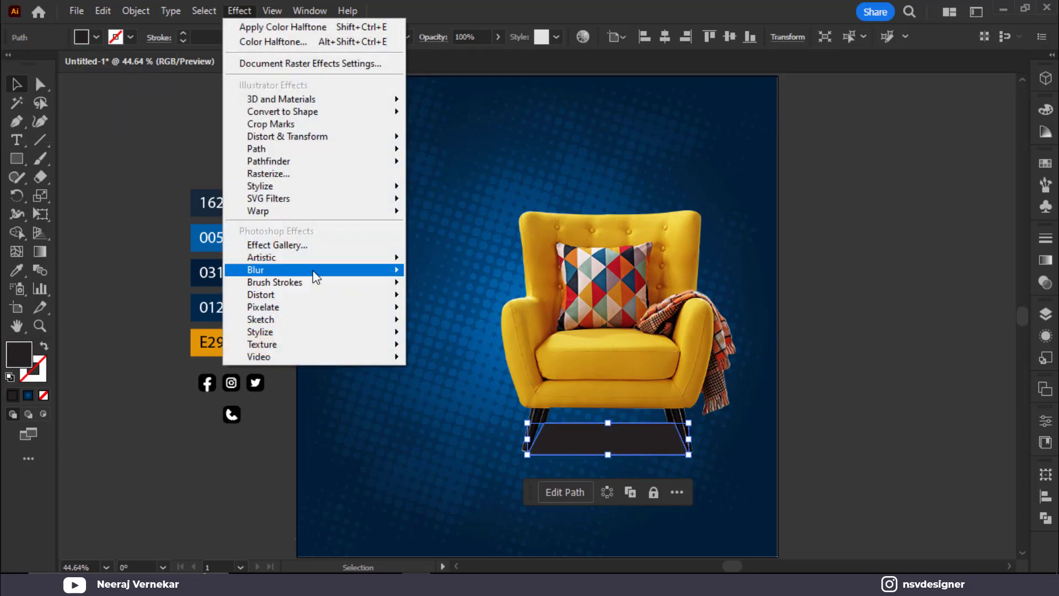
mouse_move(316, 272)
click(469, 272)
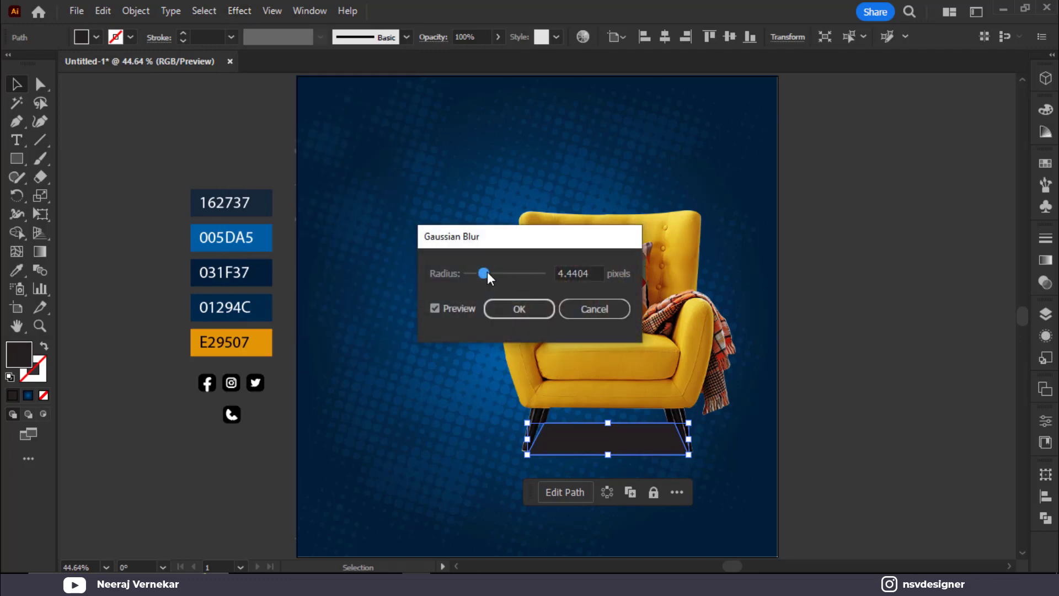
mouse_move(488, 272)
mouse_down()
mouse_move(521, 275)
mouse_move(508, 275)
mouse_up()
click(519, 309)
click(861, 516)
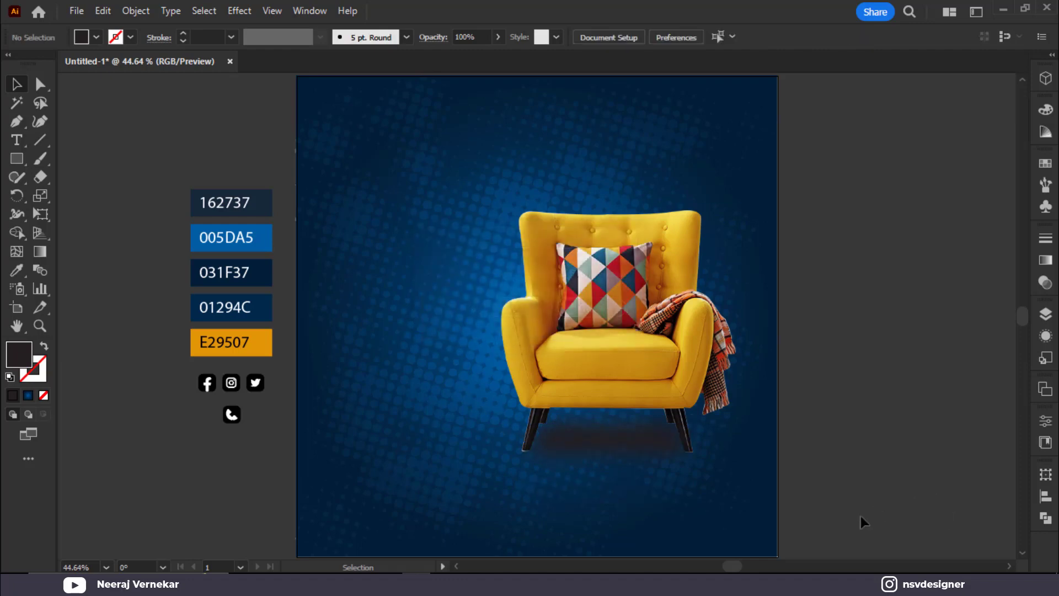
Step: Set the blending mode of the blurred shadow under the chair to Multiply
click(662, 464)
click(1046, 283)
click(908, 256)
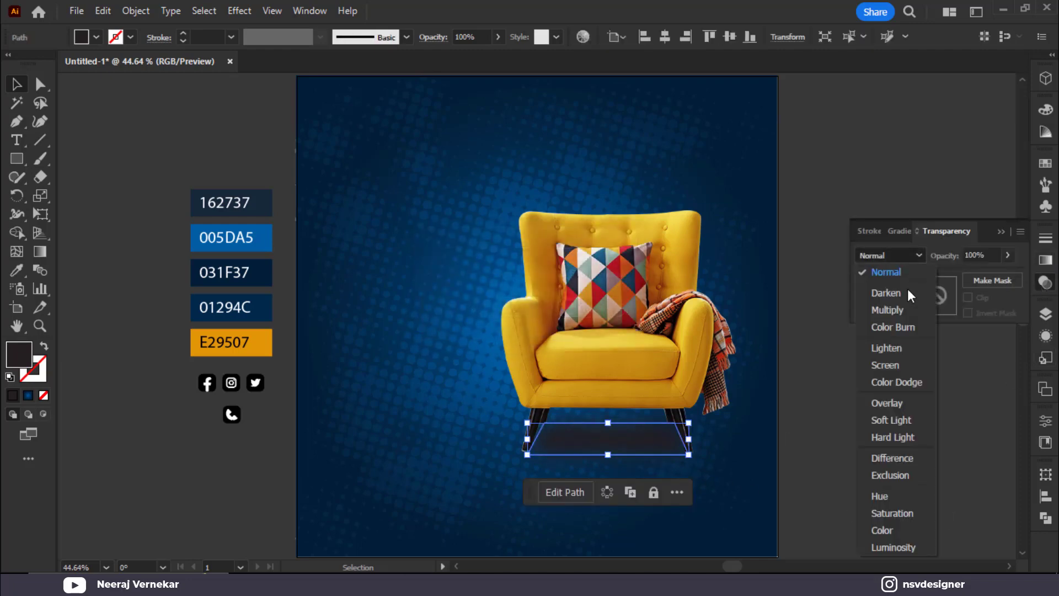
click(905, 310)
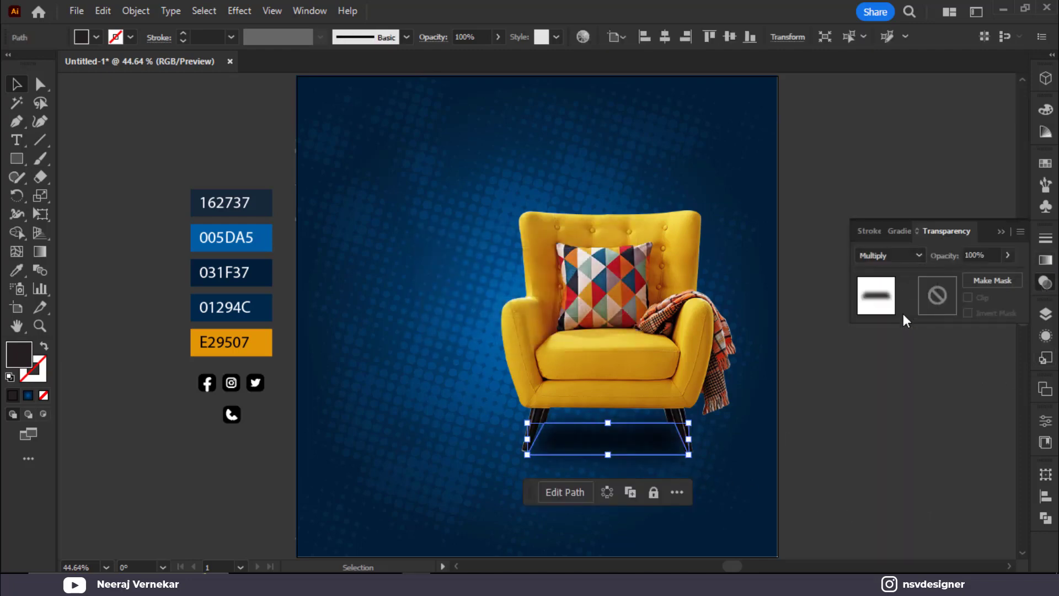
click(1001, 233)
click(860, 256)
Step: Bring the chair image to the front, above its shadow
right_click(635, 287)
mouse_move(708, 484)
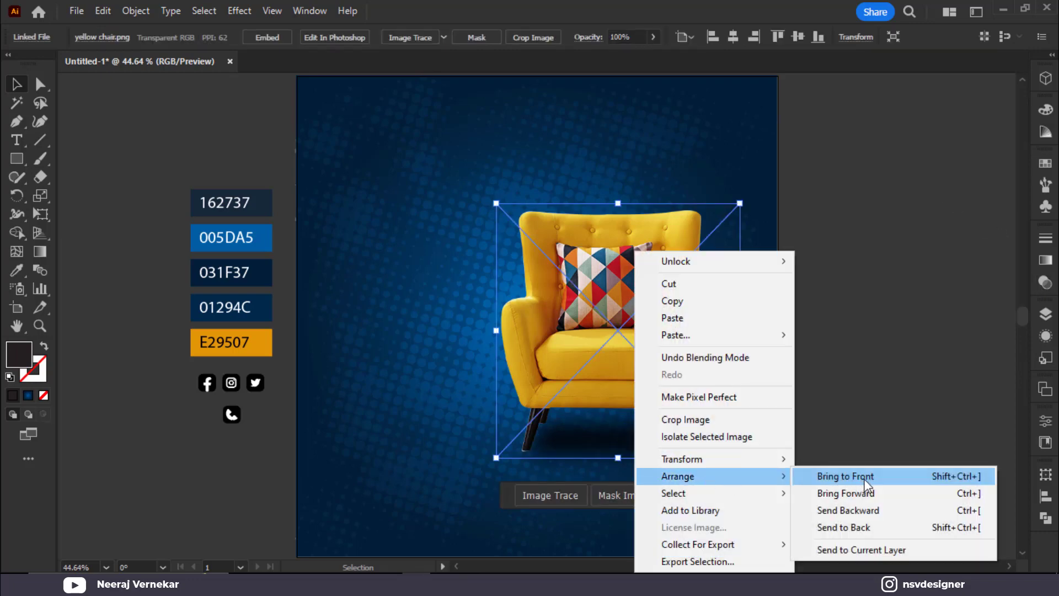
click(828, 408)
click(794, 403)
click(715, 458)
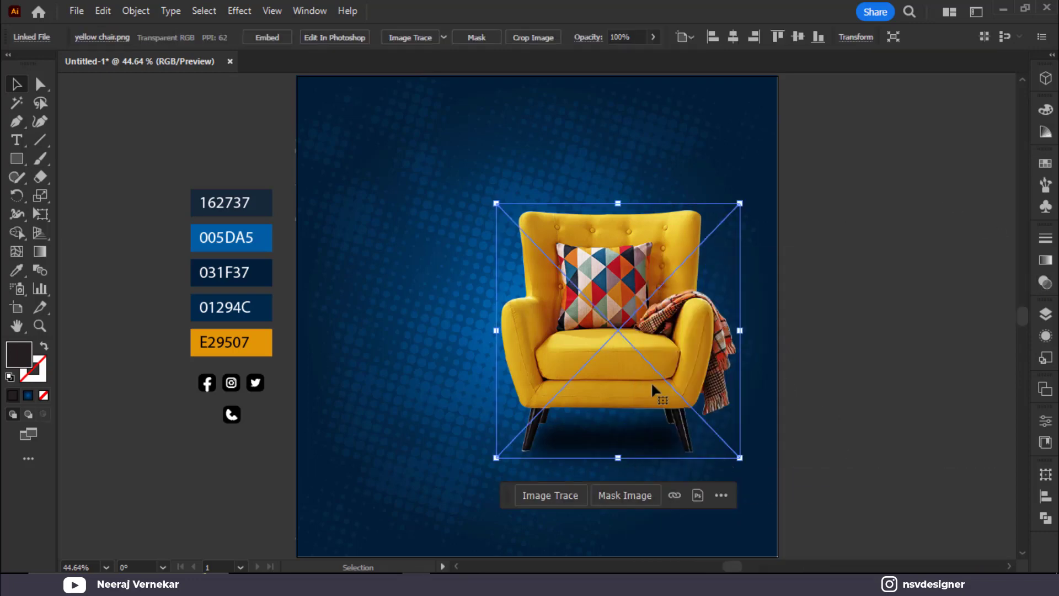
key(ctrl+shift+a)
Step: Widen the shadow on both sides so it extends slightly past the chair's legs
click(680, 442)
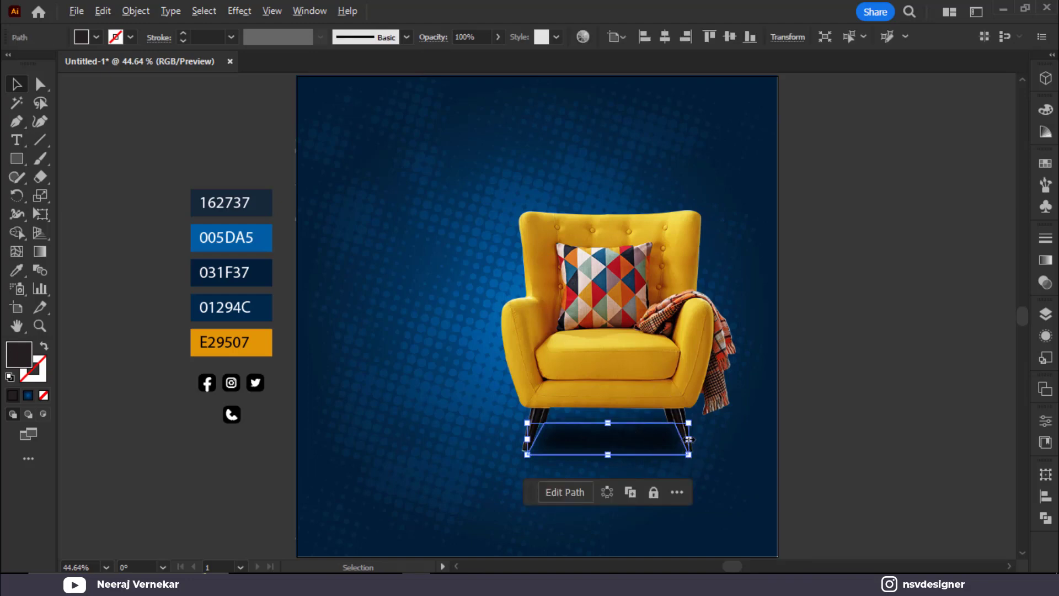
drag(694, 439, 707, 442)
click(809, 462)
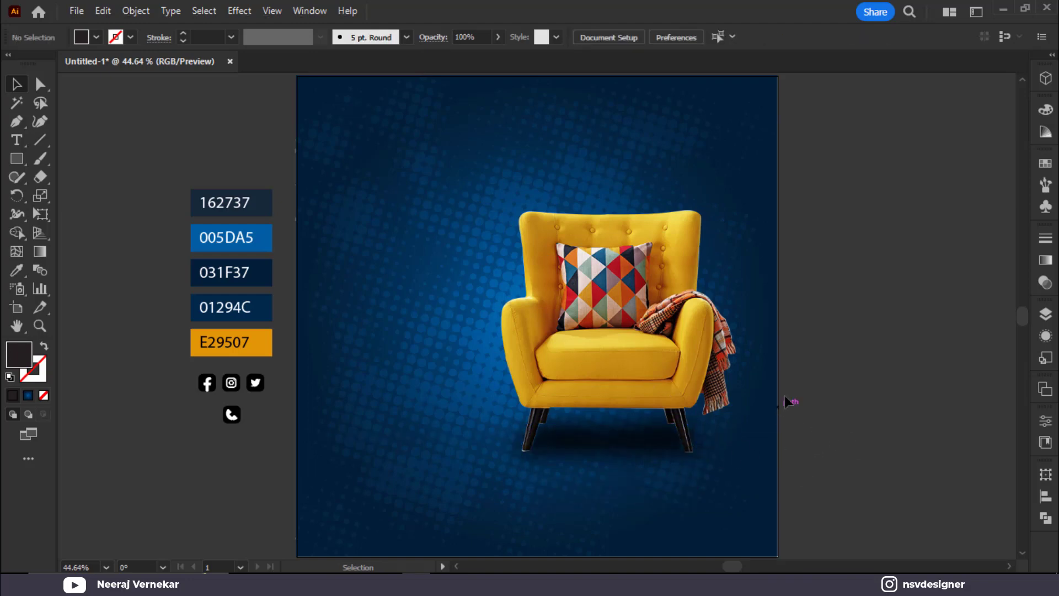
Step: Lower the opacity of the chair's shadow to 60%
click(619, 444)
click(906, 391)
click(603, 433)
click(499, 37)
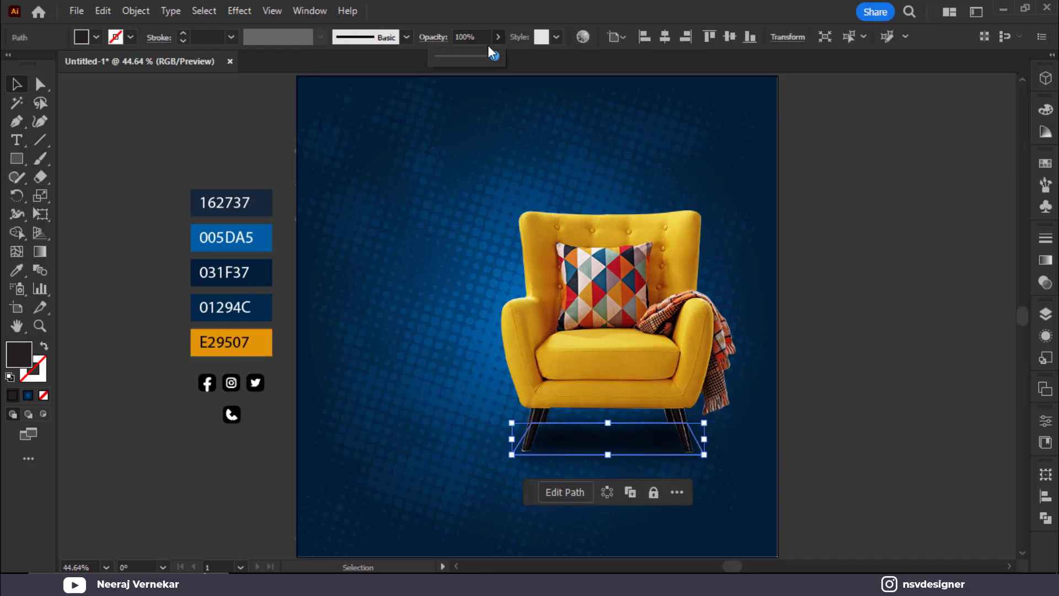
drag(482, 56, 469, 55)
click(847, 272)
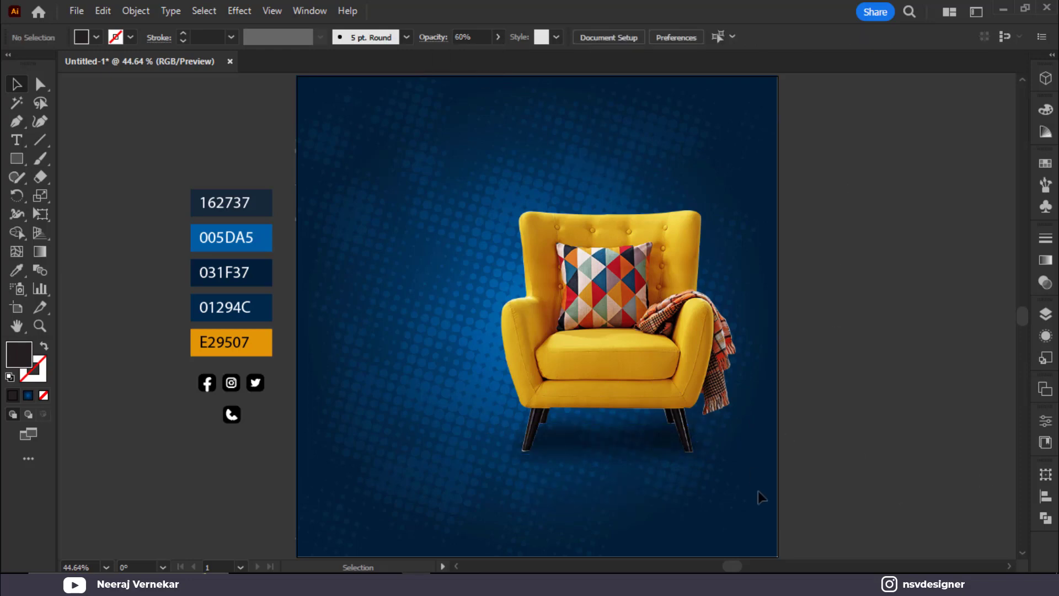
Step: Add the text OUR BEST beside the chair and scale it up to about 70.6 pt
key(t)
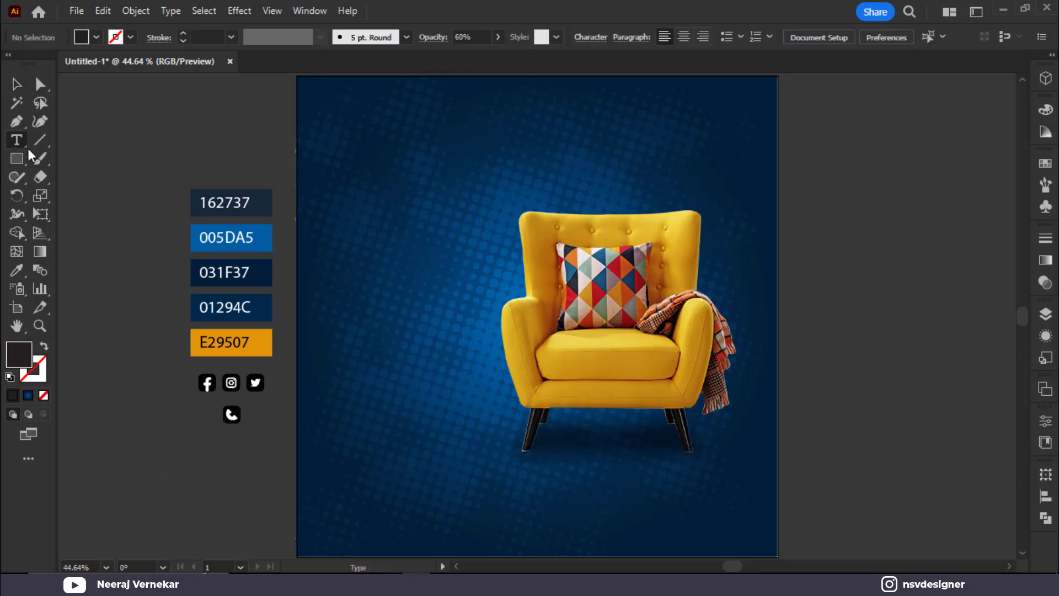
click(331, 200)
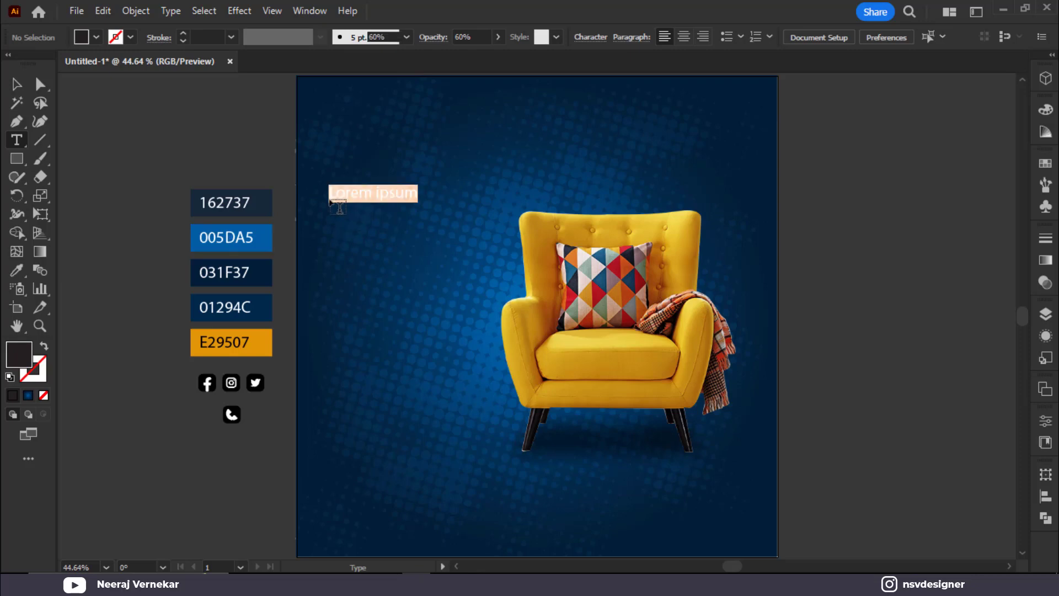
text(c)
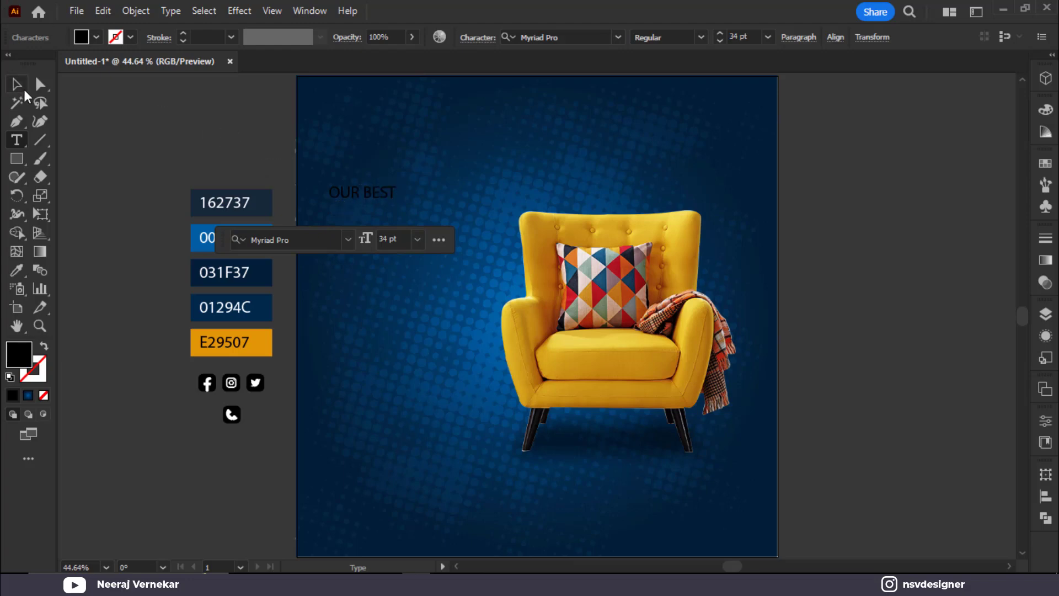
click(23, 89)
drag(400, 202, 469, 228)
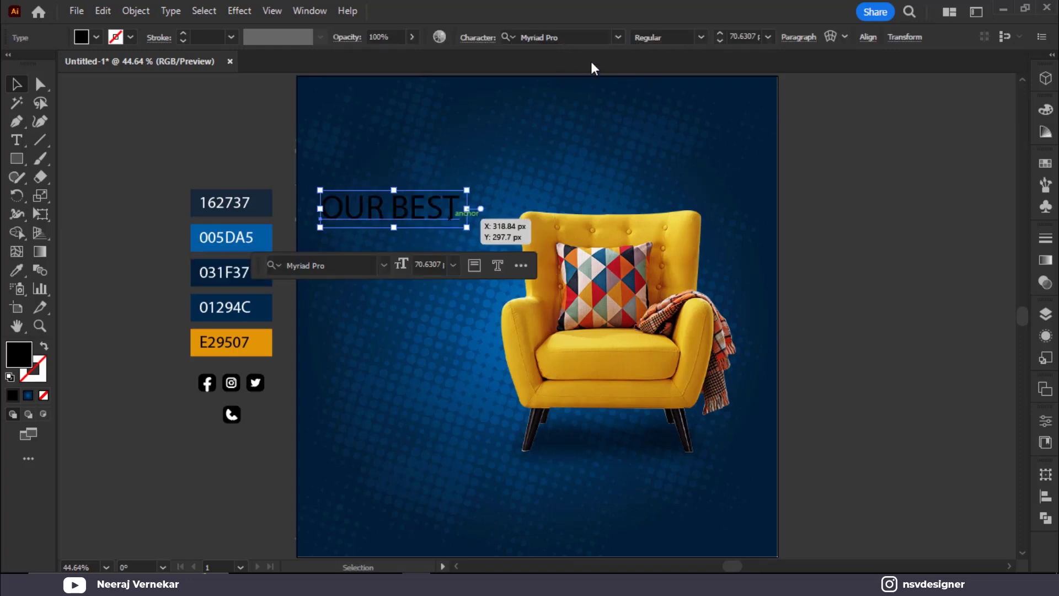
Step: Set the font of the OUR BEST text to Kenyan Coffee Bold
click(584, 36)
text(net)
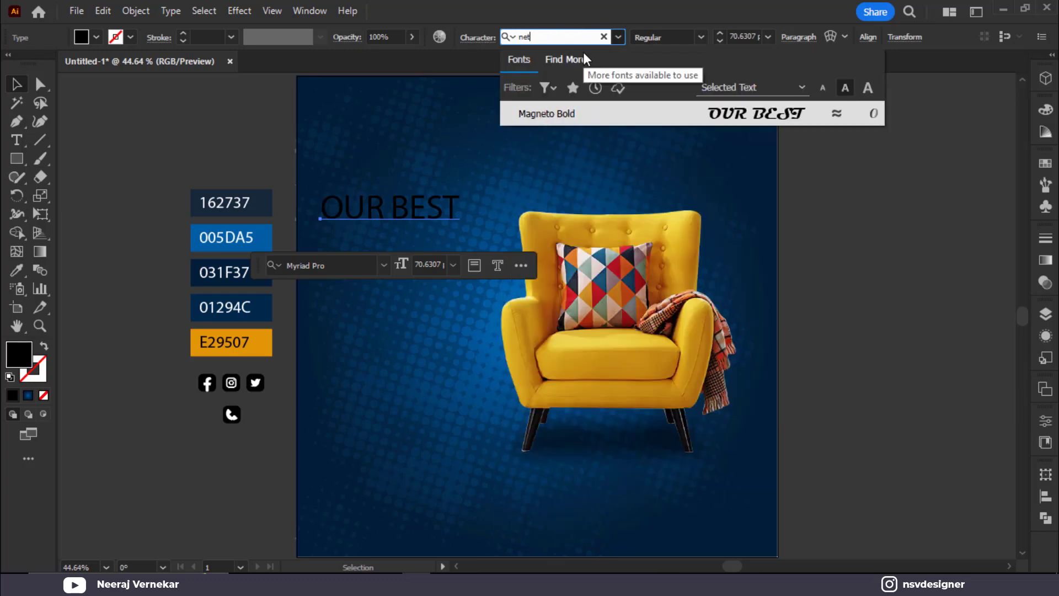
key(BackSpace)
key(BackSpace)
key(BackSpace)
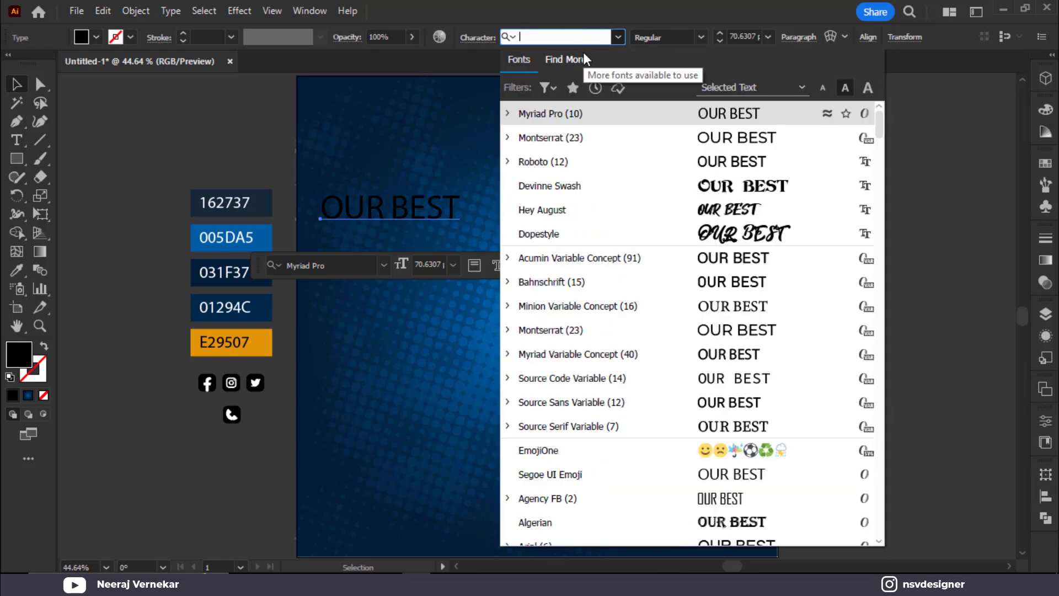
text(key)
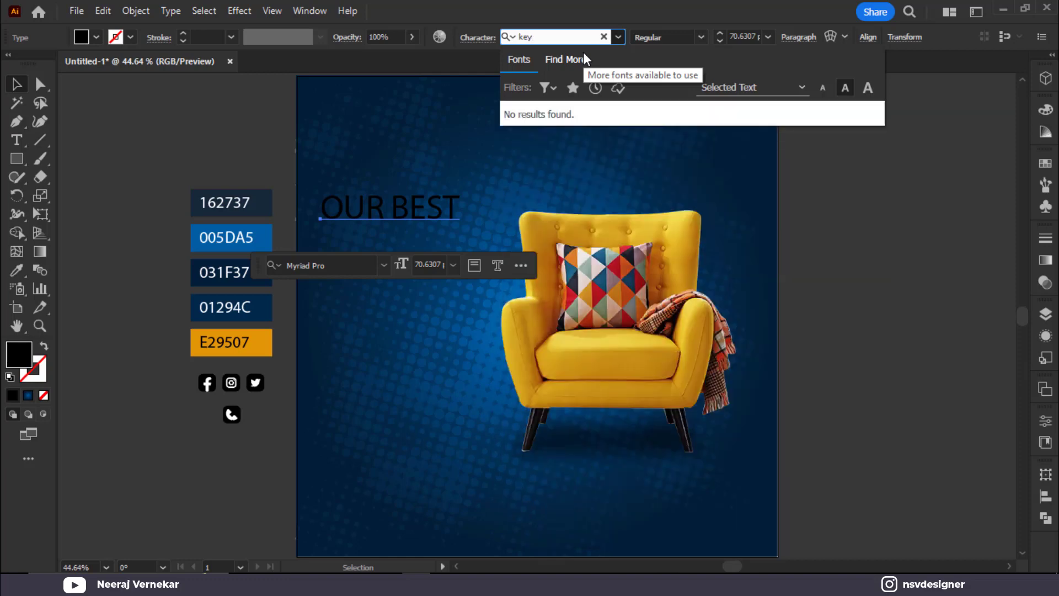
key(BackSpace)
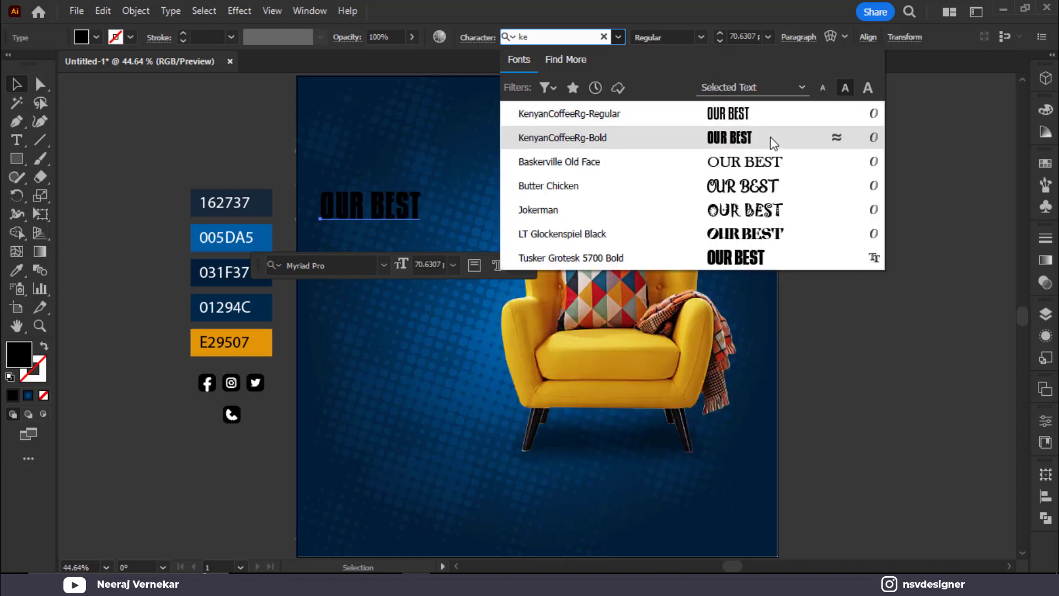
click(774, 142)
Step: Duplicate OUR BEST directly below, change the copy to COLLECTION, and tighten the gap between the two lines
drag(370, 213, 371, 252)
triple_click(371, 250)
text(C)
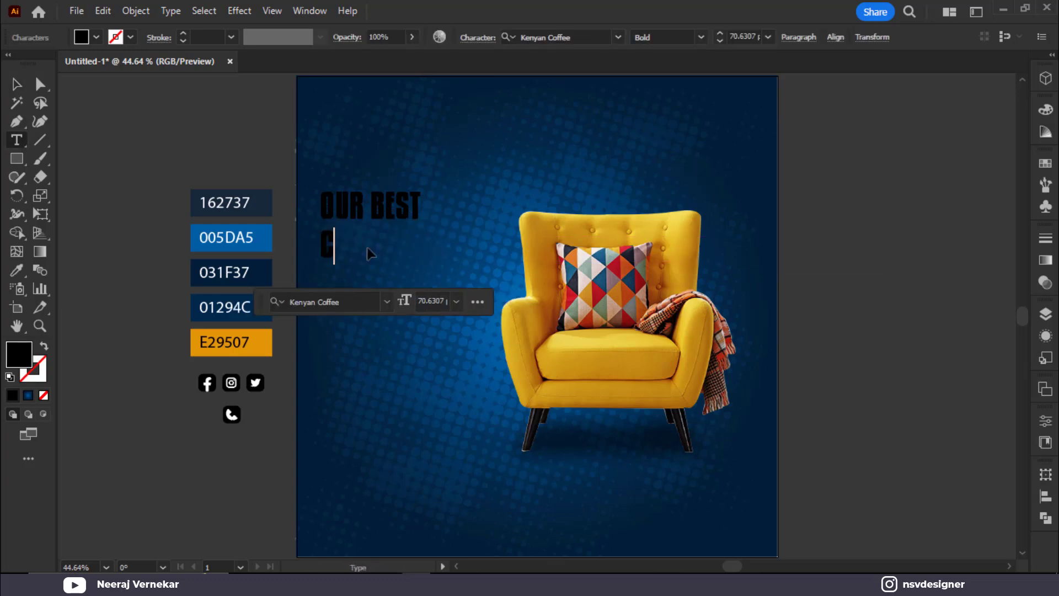
text(OLLECTION)
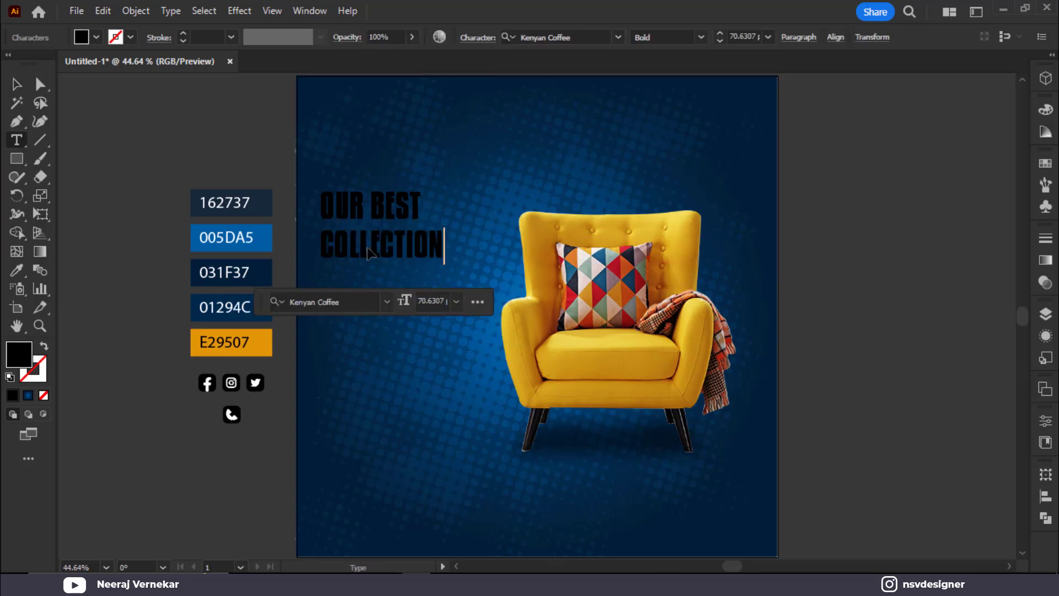
click(17, 85)
click(270, 180)
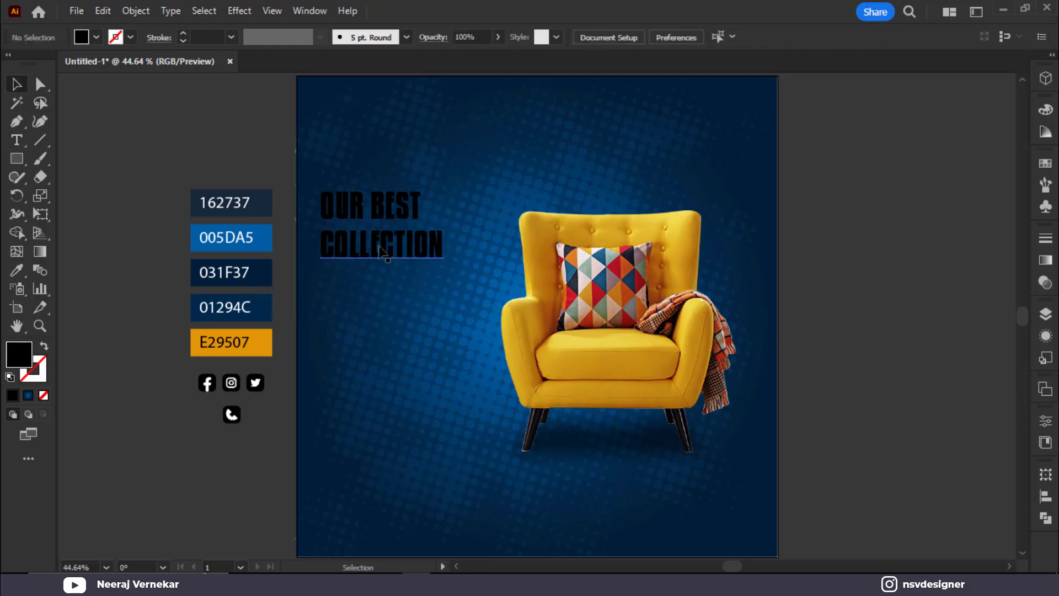
drag(381, 208, 360, 211)
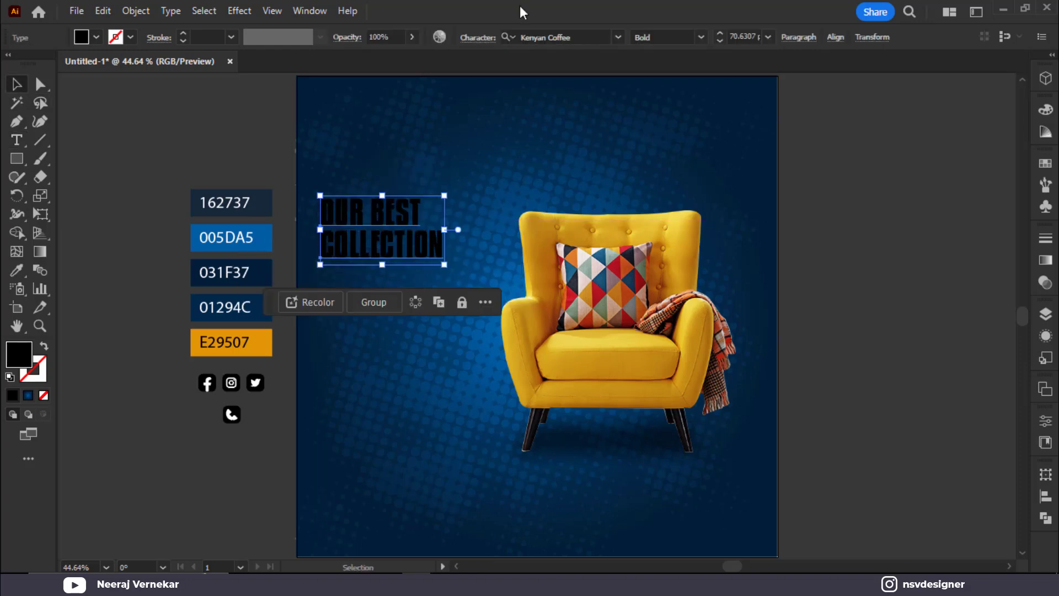
Step: Change both headline lines to the Montserrat ExtraBold font
click(592, 37)
text(monu)
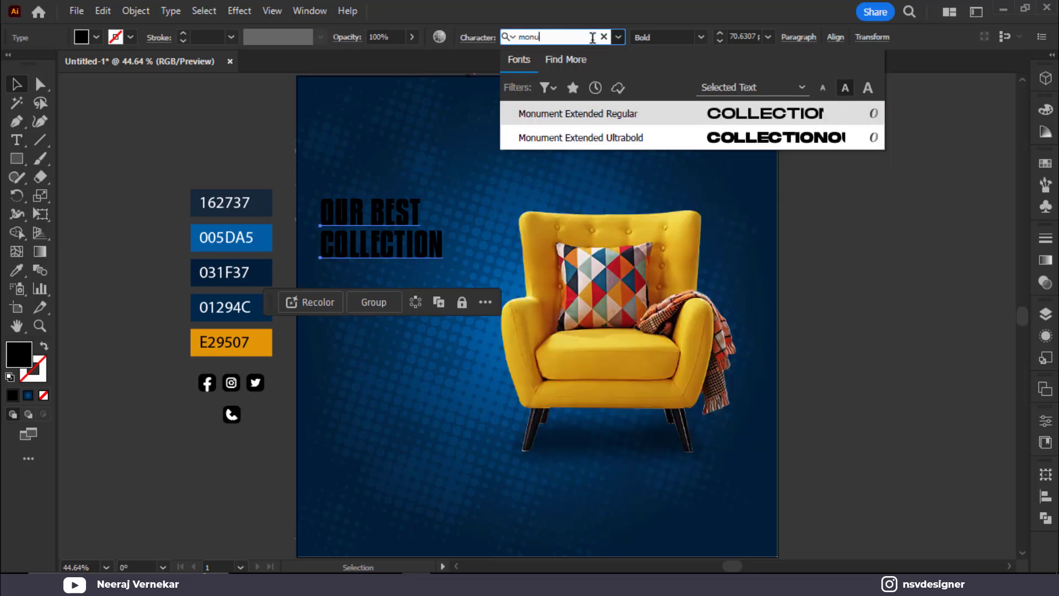
key(BackSpace)
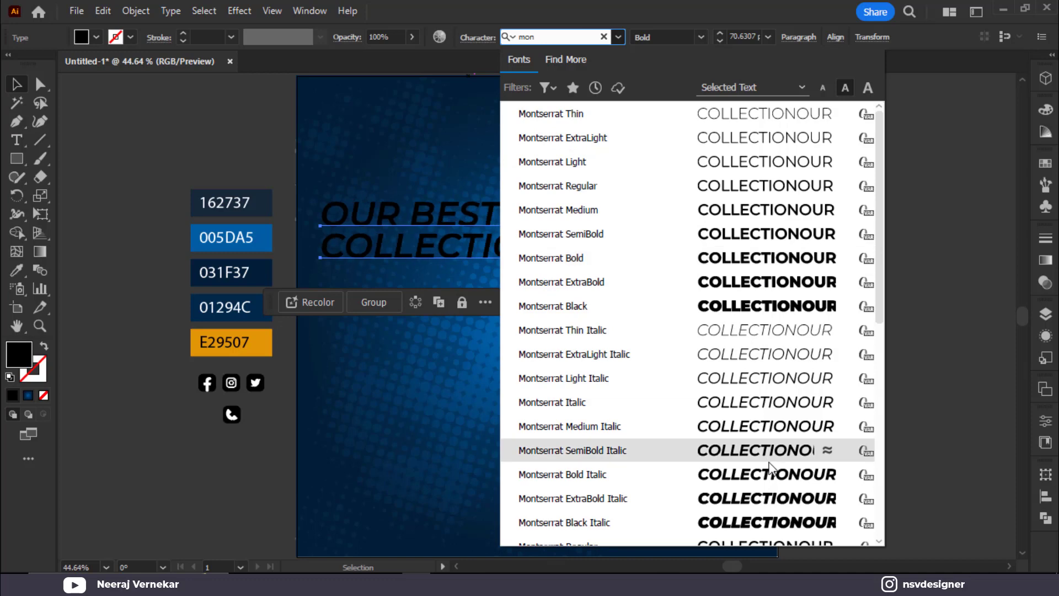
scroll(766, 462, down, 3)
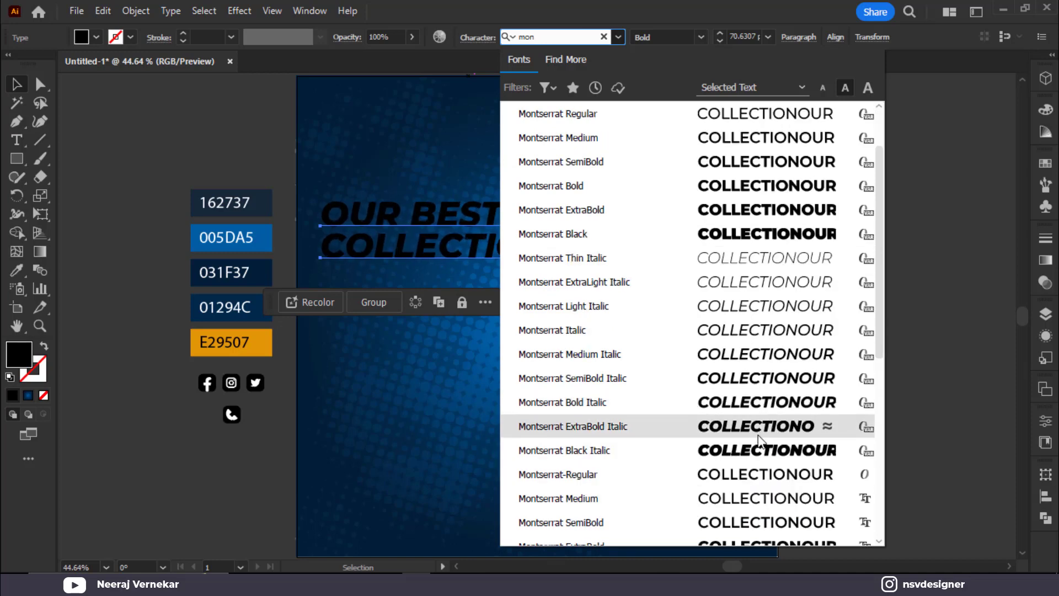
scroll(761, 475, down, 3)
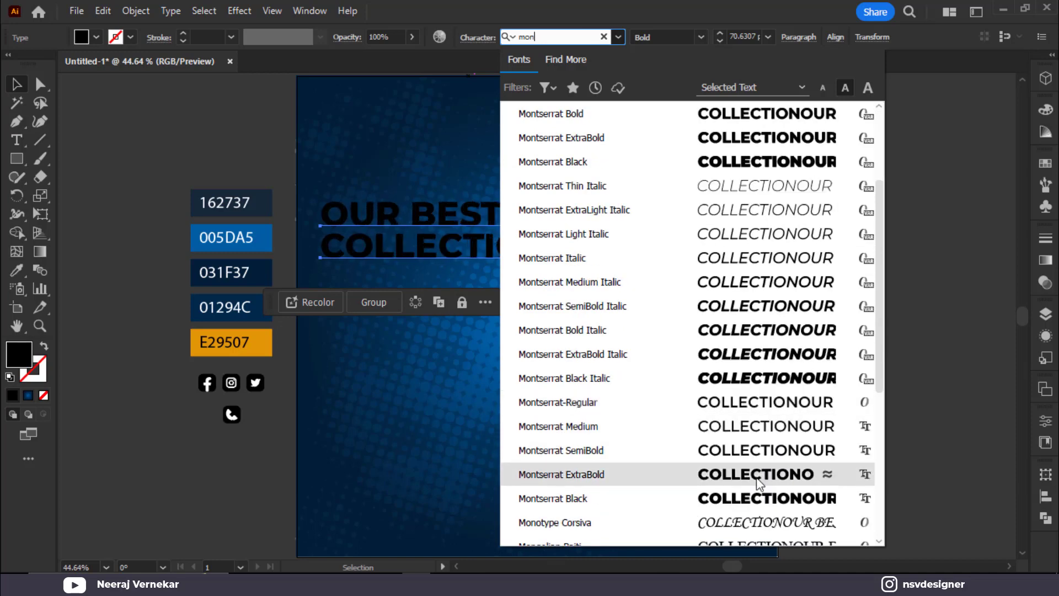
click(757, 478)
click(452, 177)
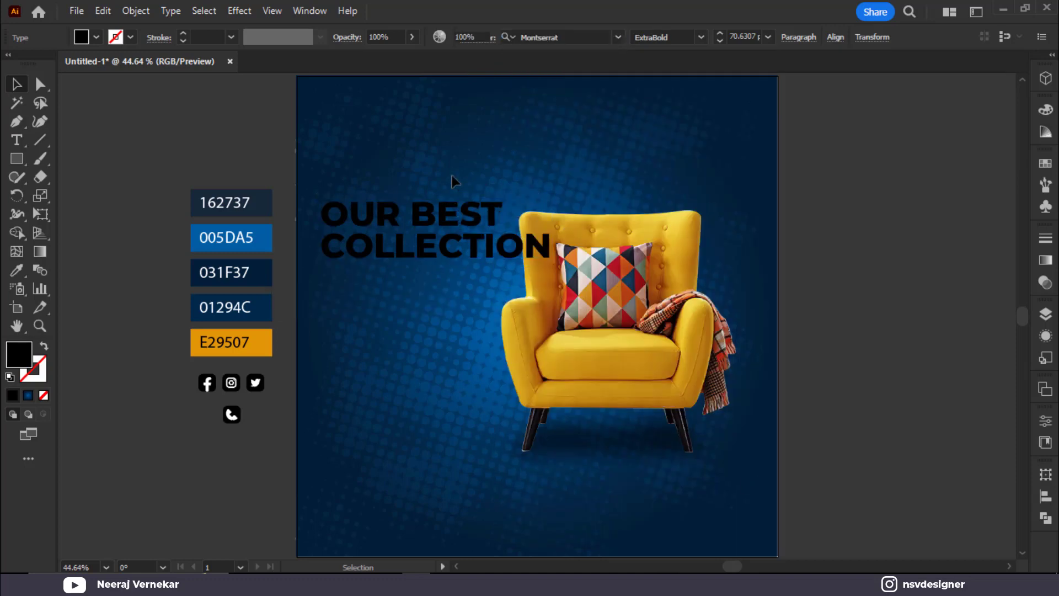
Step: Scale both headline lines down to about 56.2 pt and move them slightly lower, clear of the chair
drag(431, 183, 505, 253)
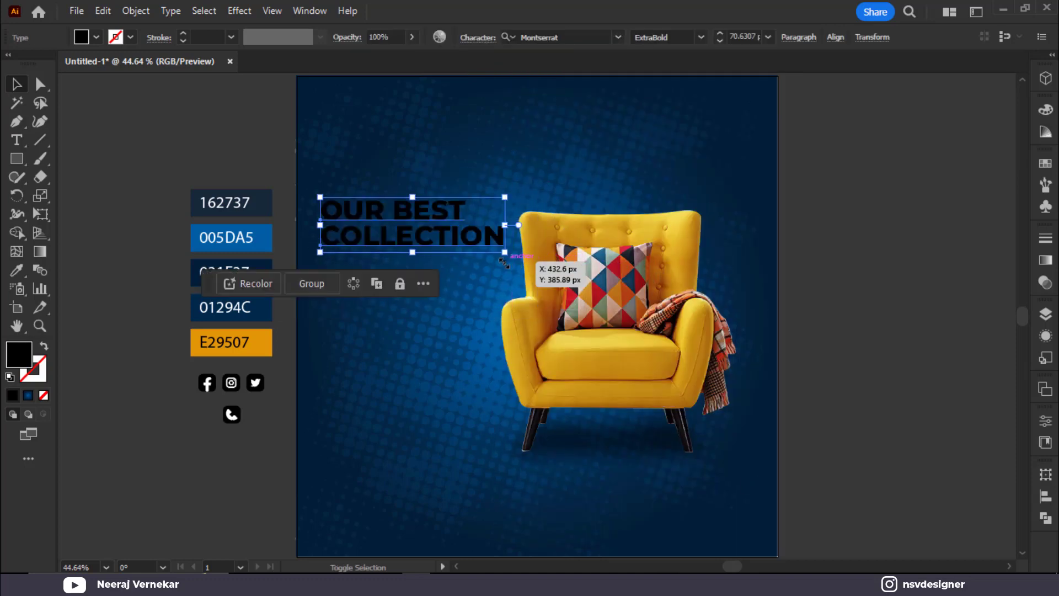
mouse_move(438, 254)
mouse_down()
mouse_move(428, 250)
mouse_move(436, 268)
mouse_up()
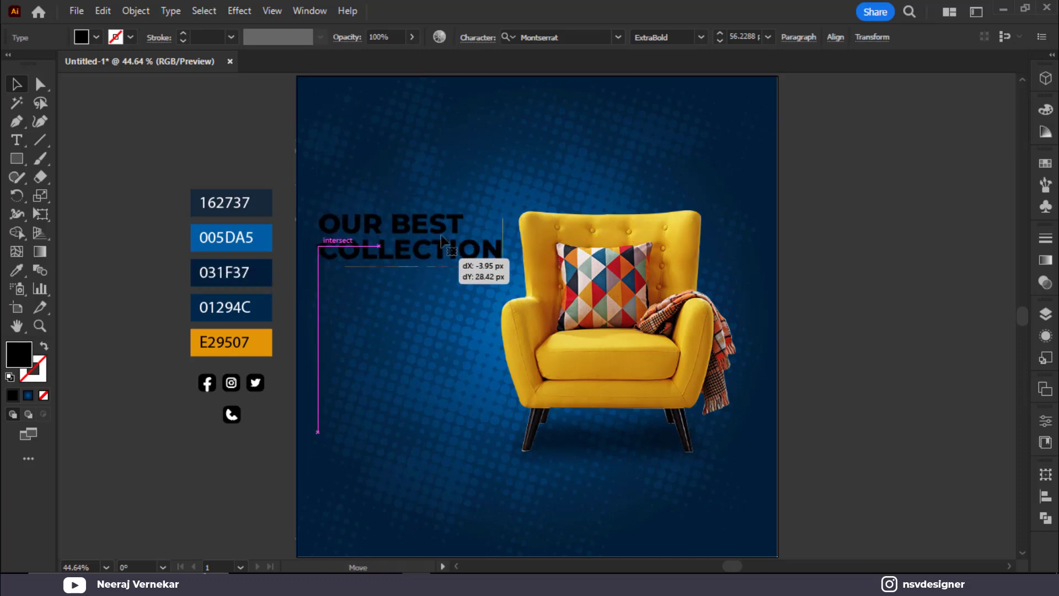
click(400, 180)
drag(400, 180, 443, 268)
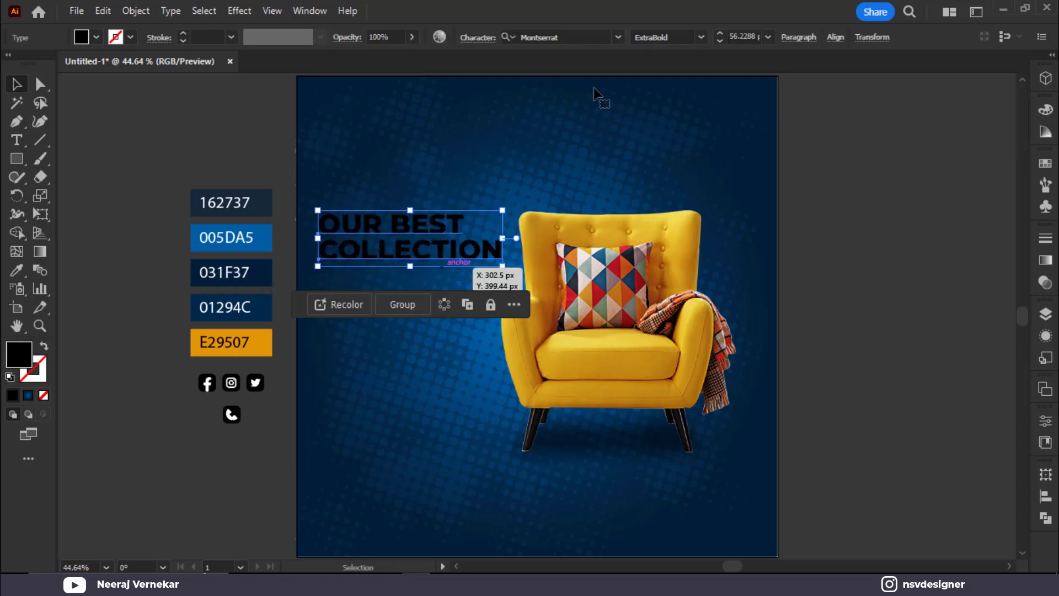
click(543, 134)
Step: Set both headline lines in Tusker Grotesk 5700 Bold and scale them up to about 78.5 pt
drag(415, 194, 441, 260)
click(588, 38)
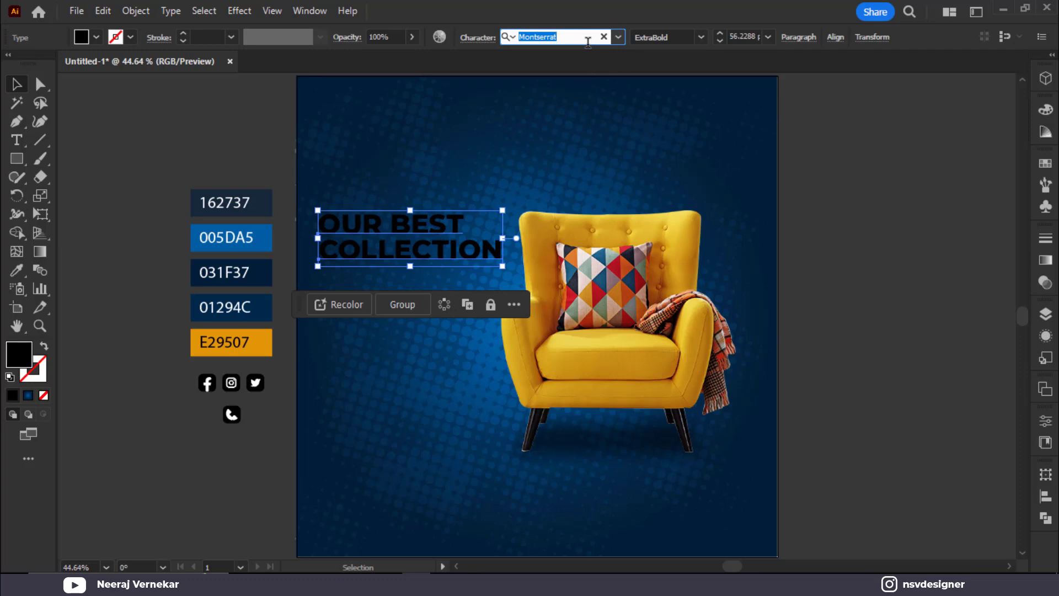
text(ke)
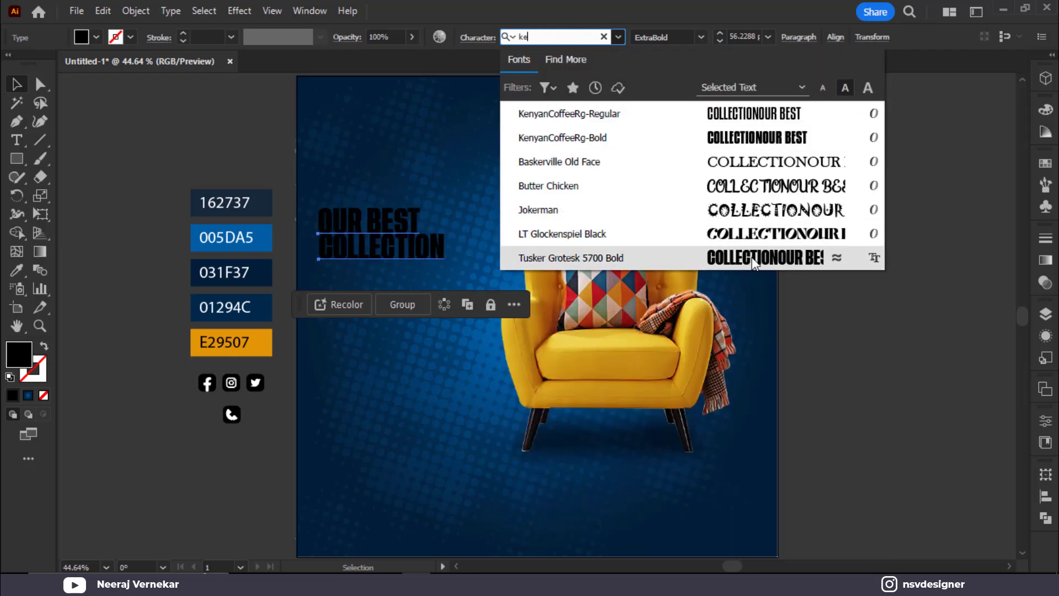
click(754, 264)
drag(445, 265, 495, 293)
Step: Shift the OUR BEST line up slightly and fill it with white
click(410, 218)
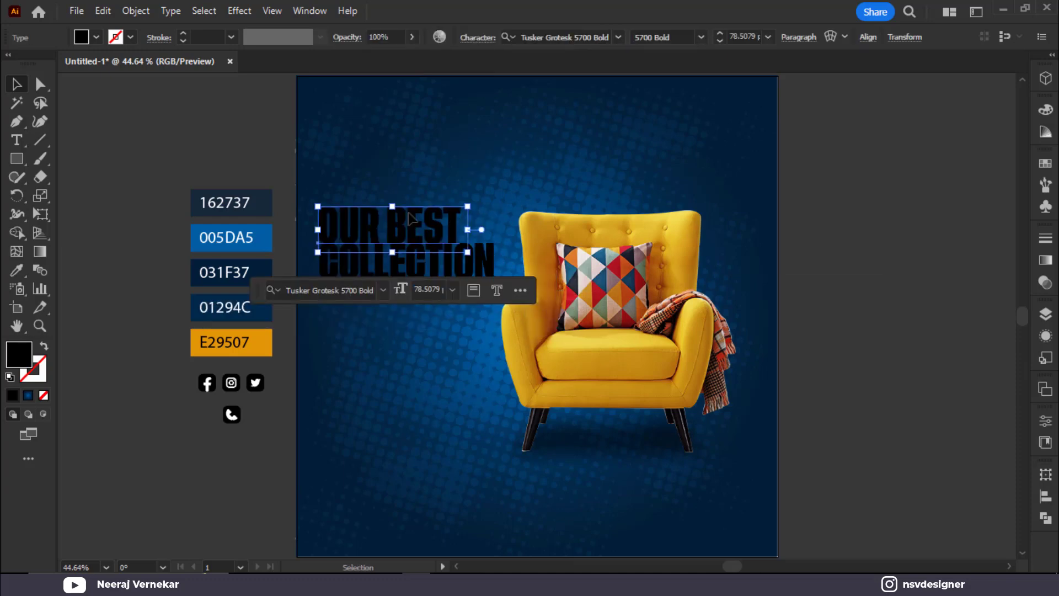
click(96, 37)
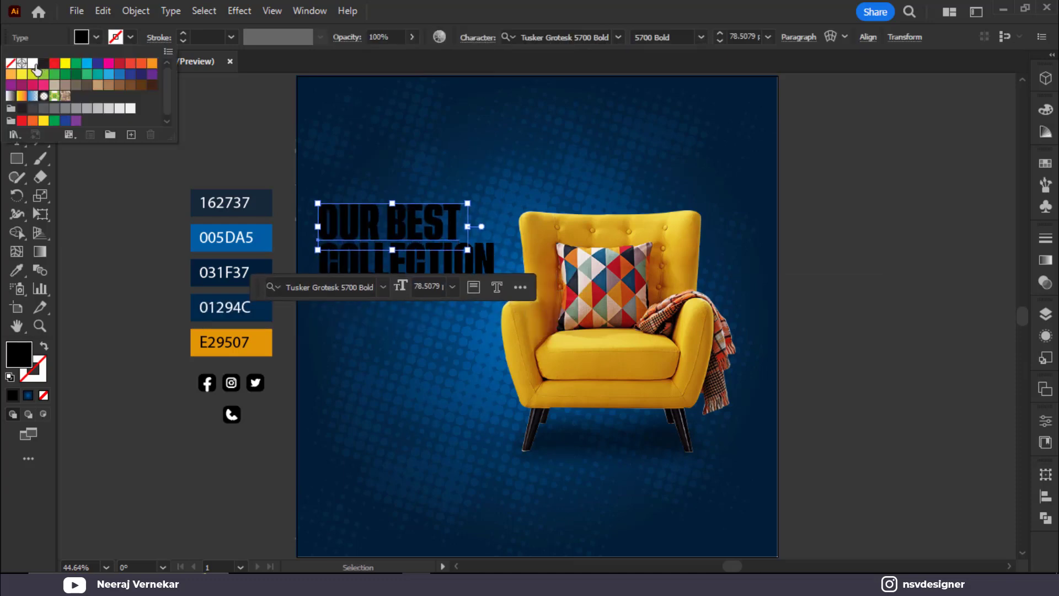
click(33, 63)
click(378, 181)
Step: Nudge the COLLECTION line down slightly and fill it with the orange sampled from the E29507 swatch
click(381, 271)
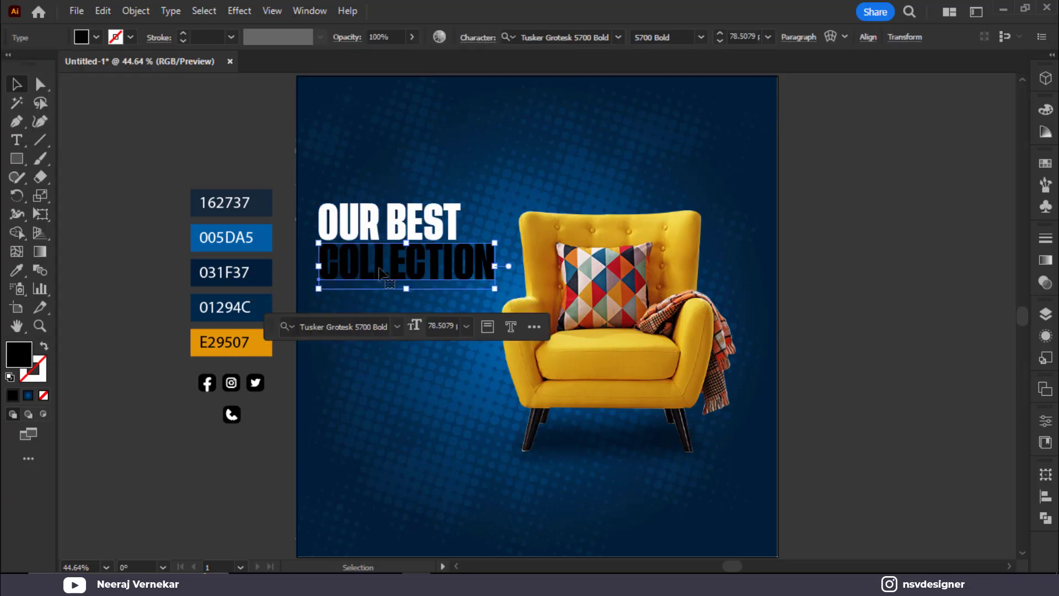
key(Down)
key(Down)
key(Down)
key(Down)
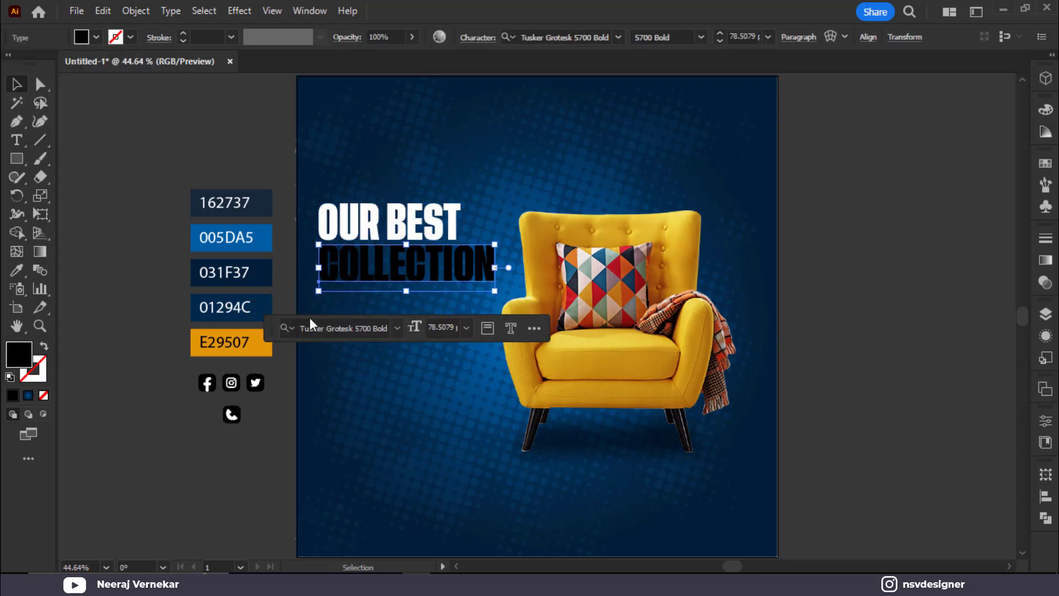
key(i)
click(263, 343)
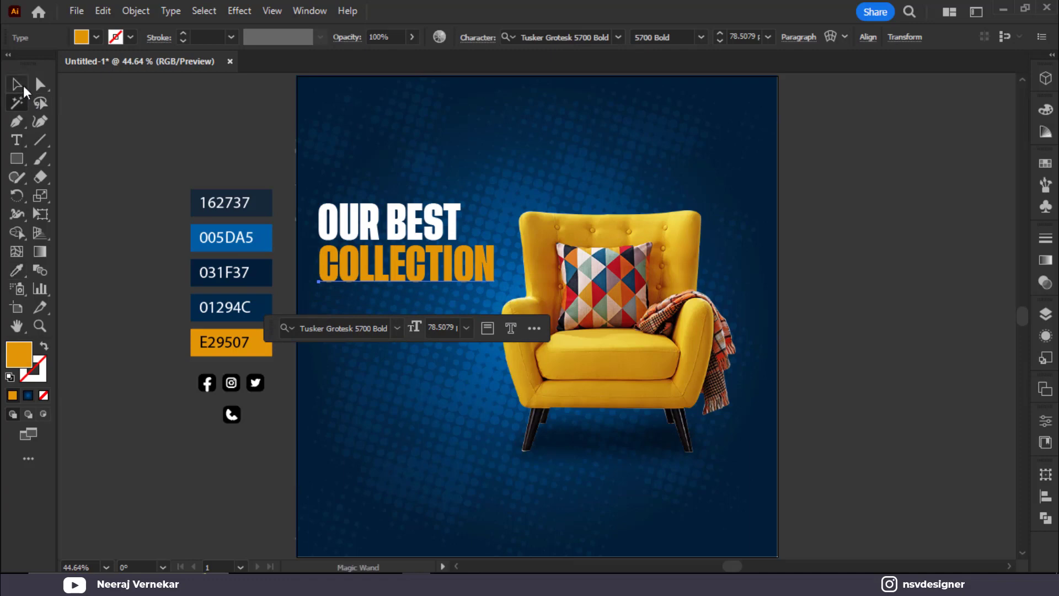
Step: Add a placeholder area-text box below the COLLECTION line, about as wide as the headline
click(24, 87)
click(411, 288)
click(14, 144)
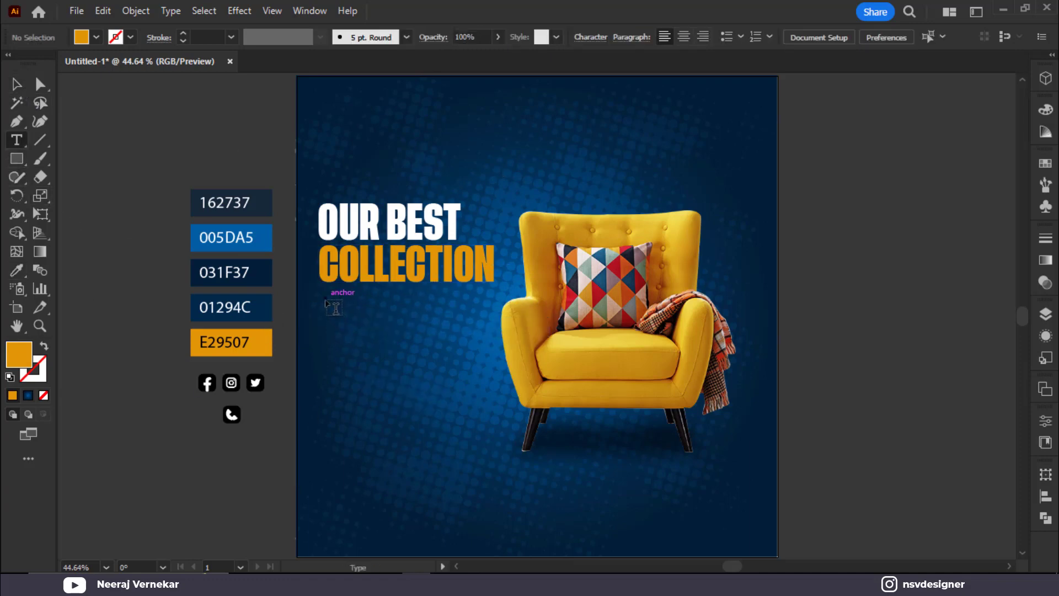
drag(325, 301, 488, 356)
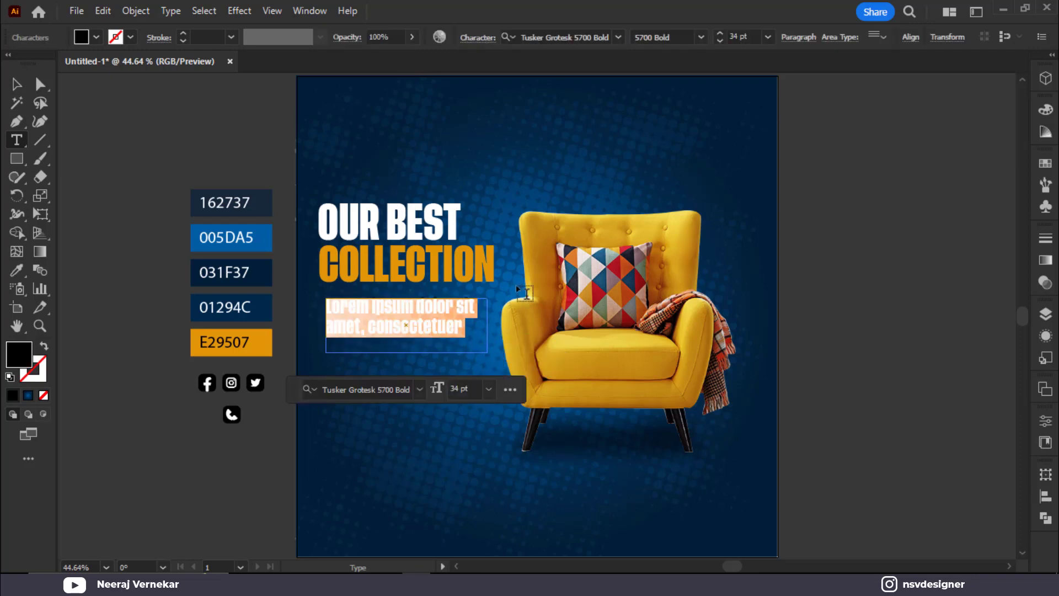
Step: Set the placeholder text in Roboto Medium at 18 pt
click(586, 37)
text(robo)
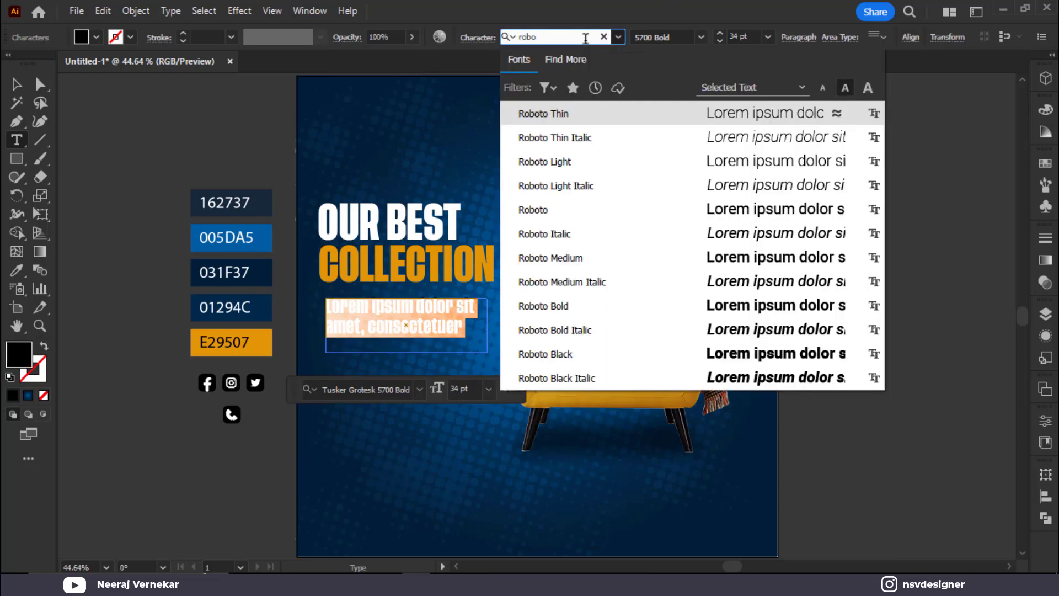
click(730, 267)
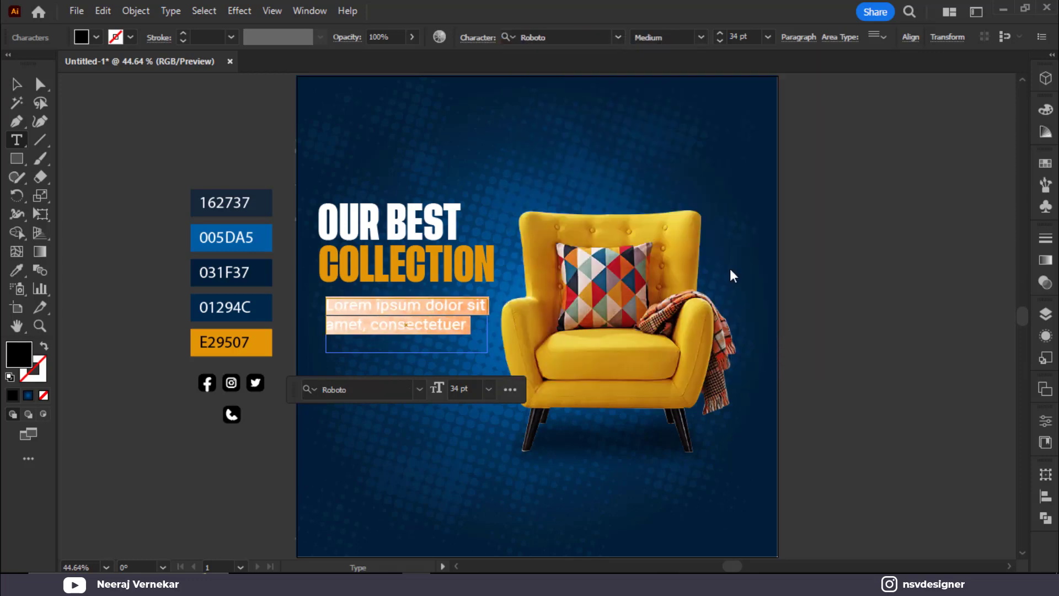
click(742, 37)
scroll(746, 37, down, 13)
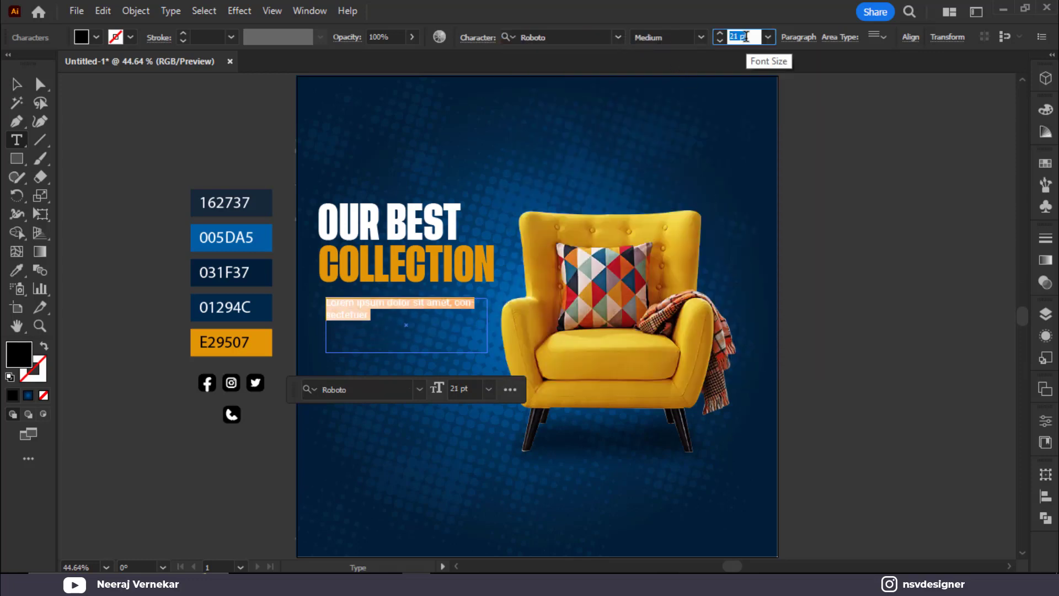
scroll(746, 37, down, 3)
click(17, 84)
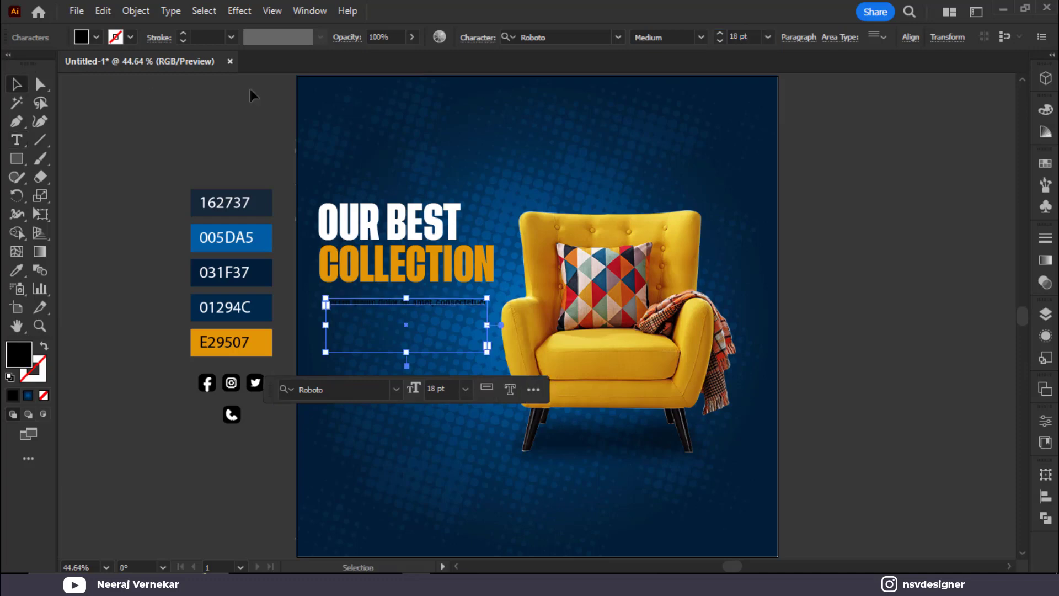
Step: Lengthen the placeholder paragraph by copying its lorem ipsum line and pasting it twice into the text
click(250, 90)
scroll(376, 310, up, 3)
click(393, 295)
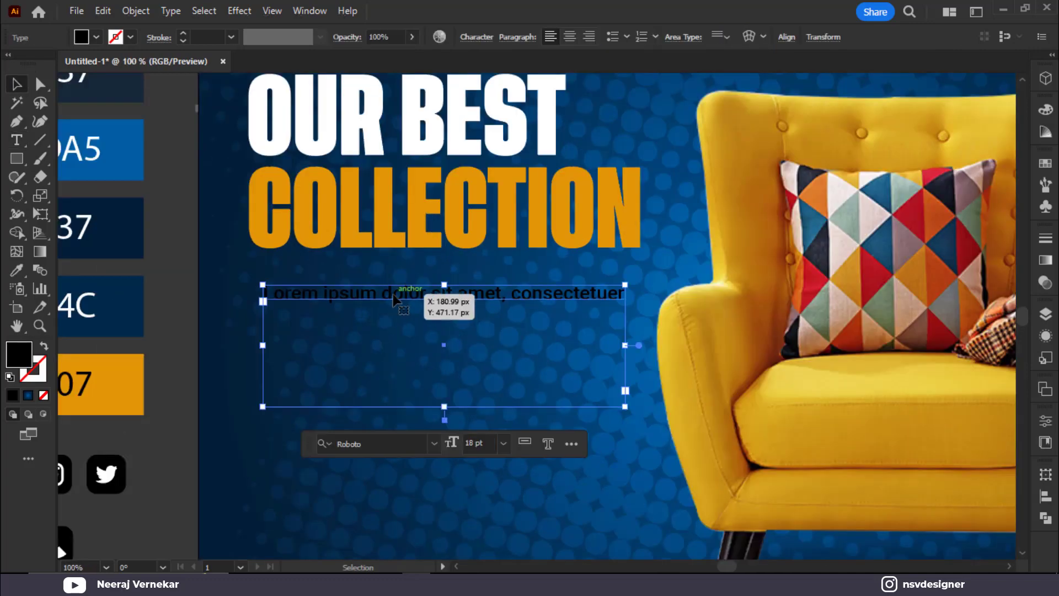
triple_click(346, 301)
key(ctrl+c)
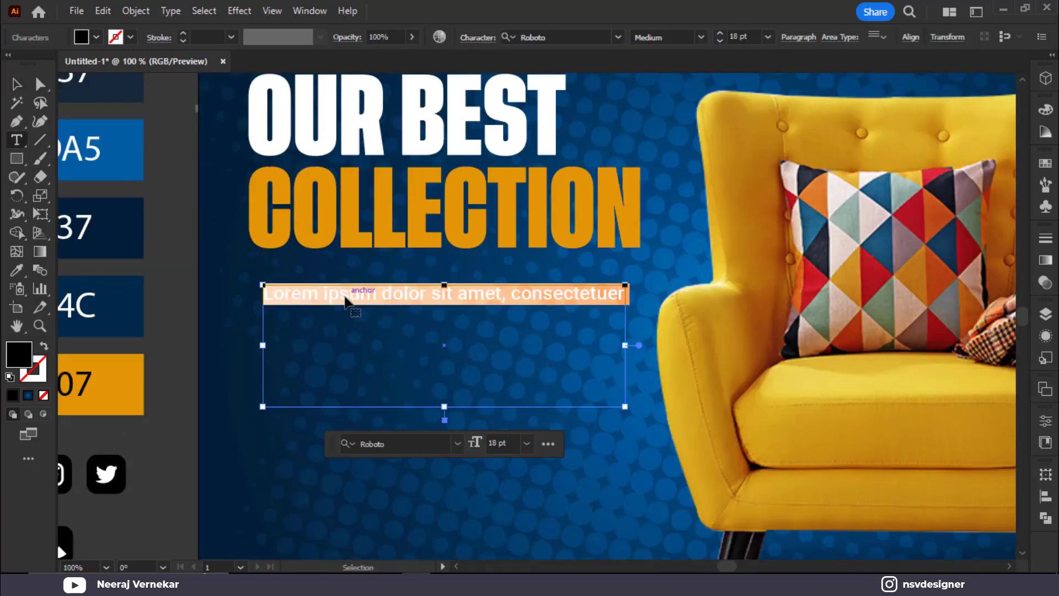
click(351, 300)
key(ctrl+v)
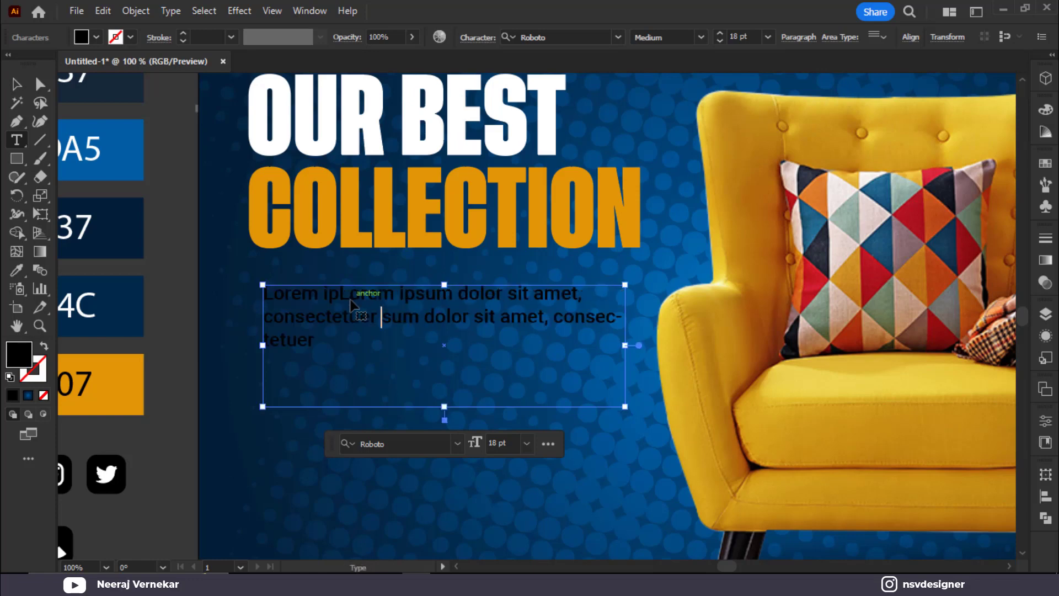
key(ctrl+v)
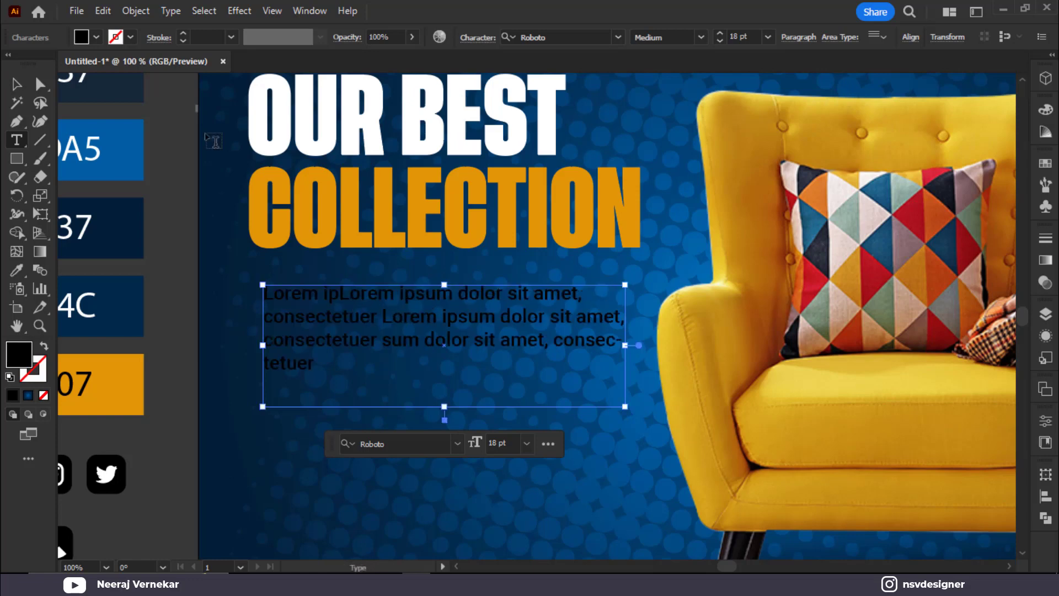
Step: Widen the paragraph's text frame slightly to the headline's right edge and paste one more lorem ipsum copy into it
click(16, 84)
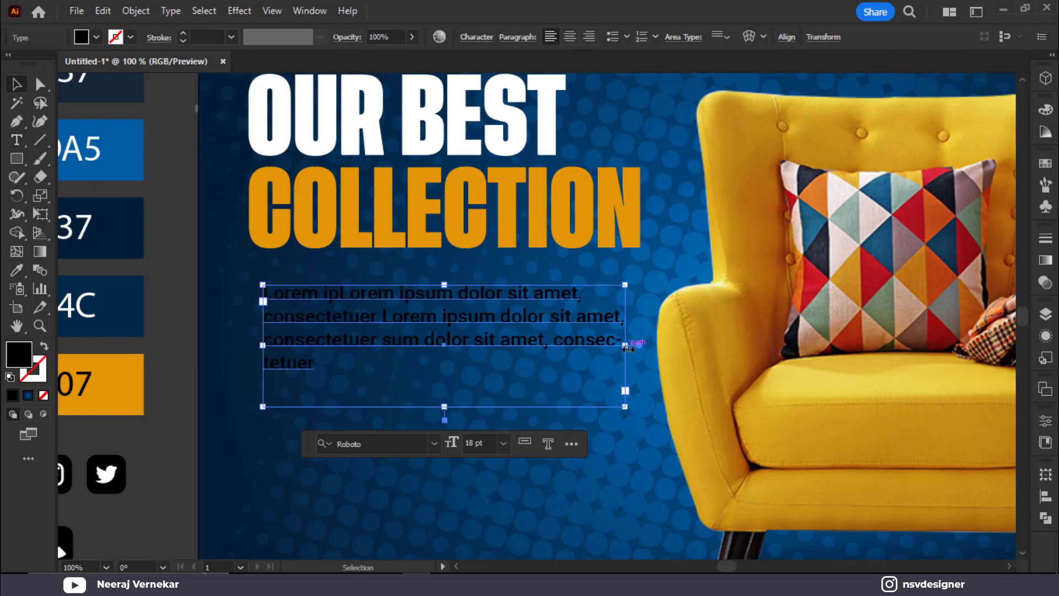
drag(628, 348, 640, 352)
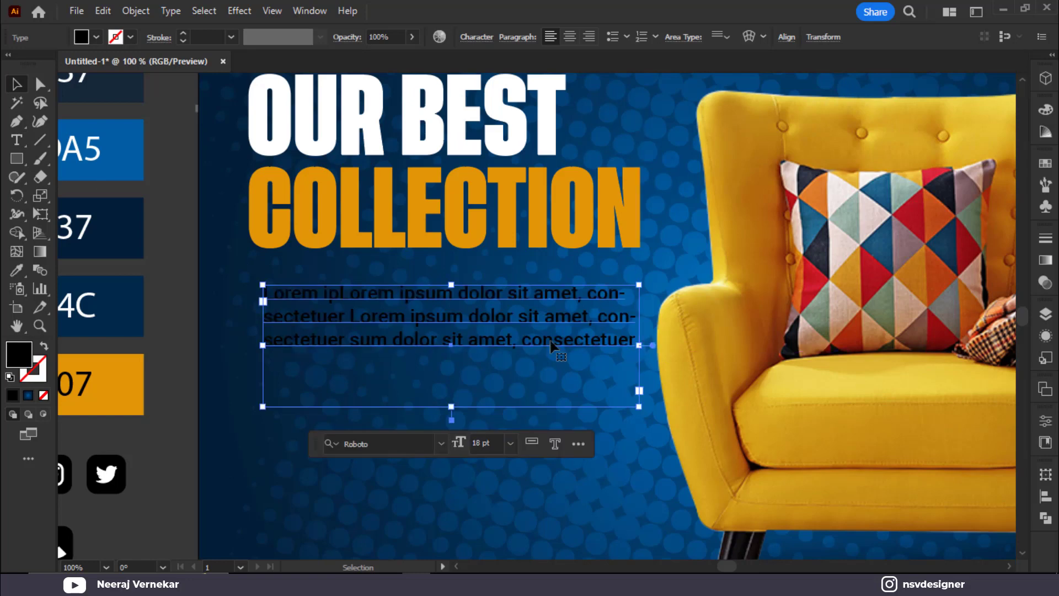
double_click(512, 341)
key(ctrl+a)
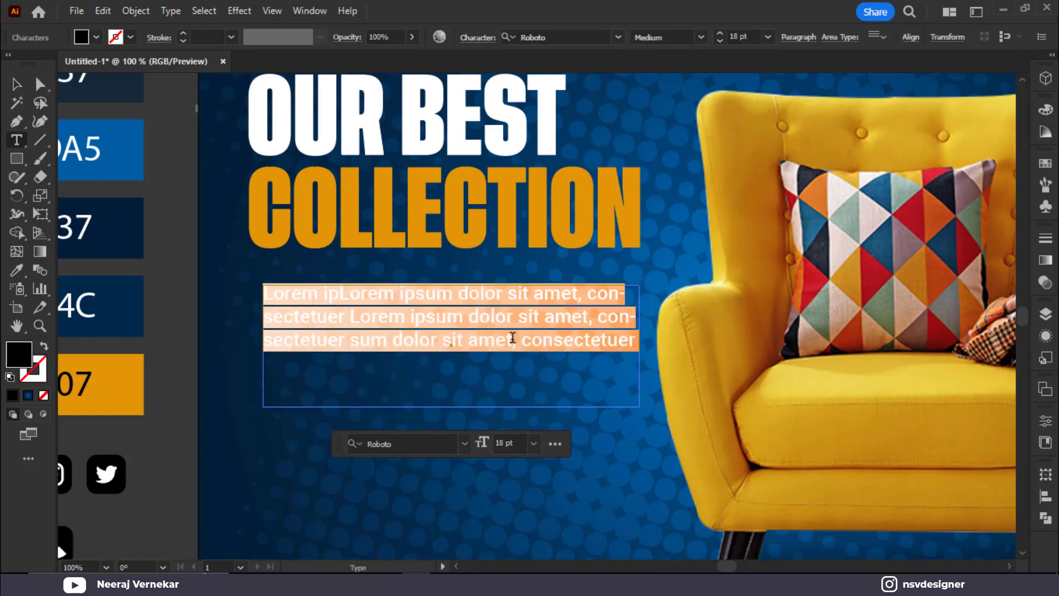
click(527, 341)
key(ctrl+v)
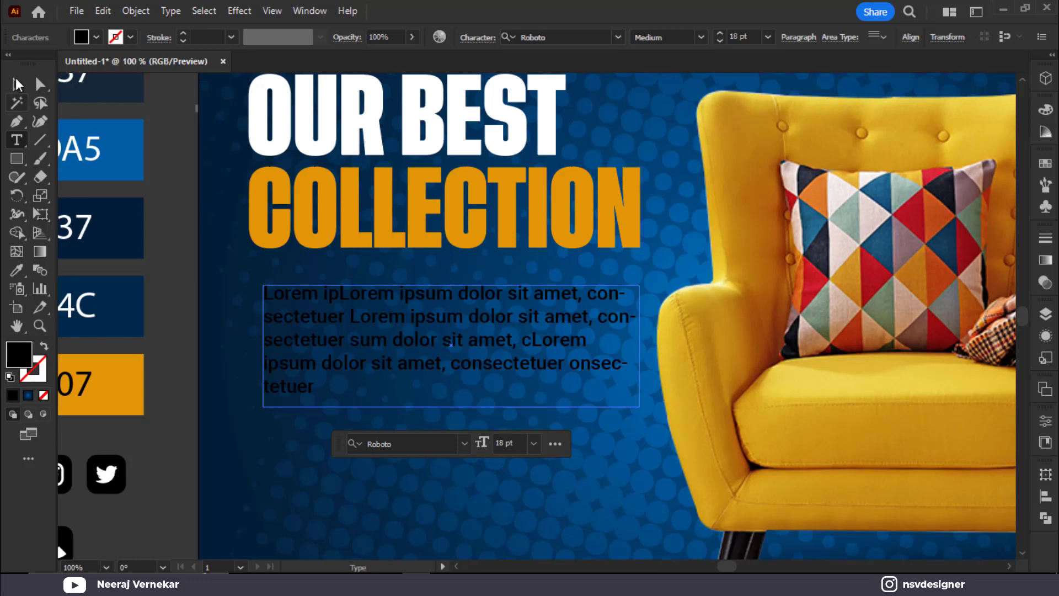
Step: Fill the whole placeholder paragraph with white
click(81, 37)
click(32, 61)
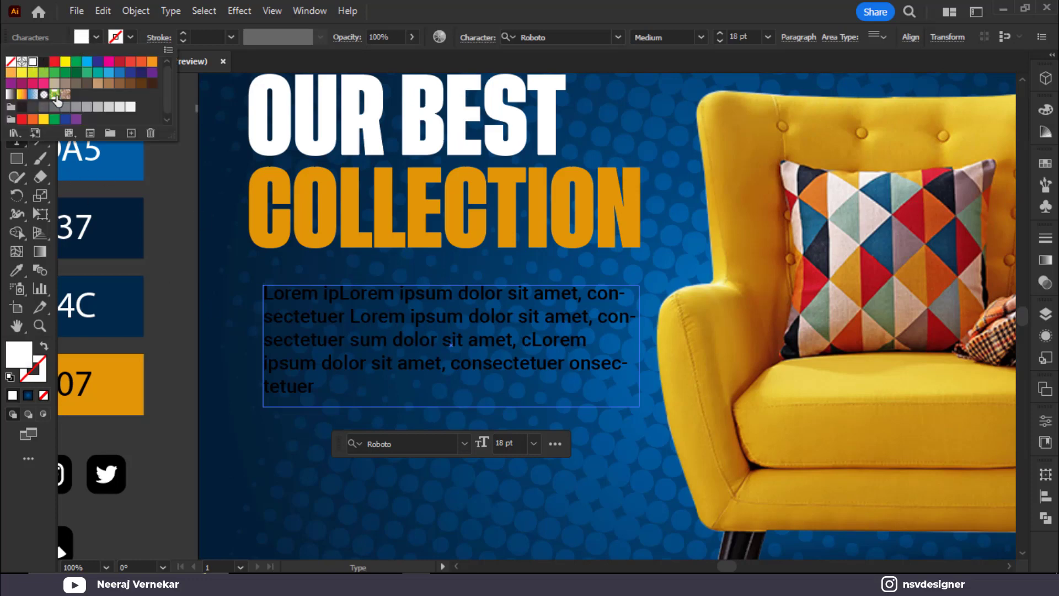
click(290, 305)
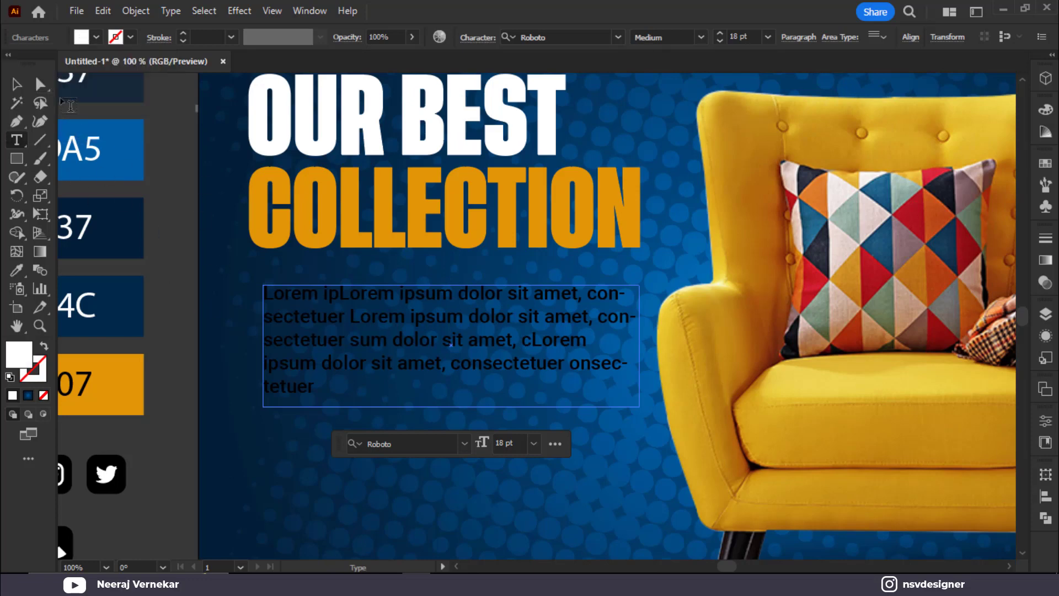
key(Escape)
click(77, 40)
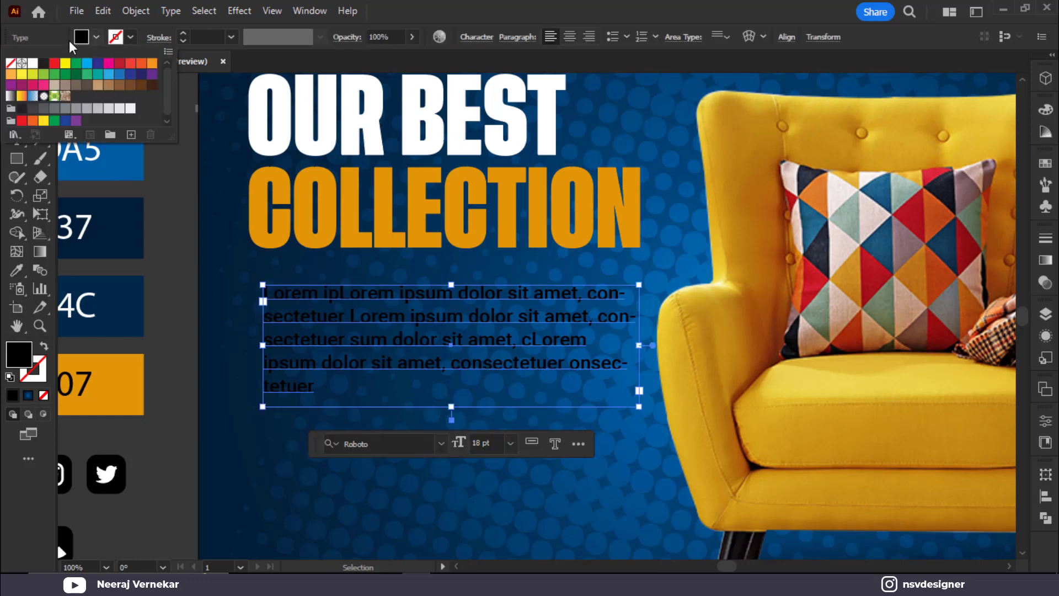
click(32, 64)
Step: Move the placeholder paragraph down to leave a gap below the COLLECTION line
click(246, 350)
drag(350, 346, 349, 405)
click(248, 436)
scroll(263, 444, down, 1)
scroll(266, 449, down, 1)
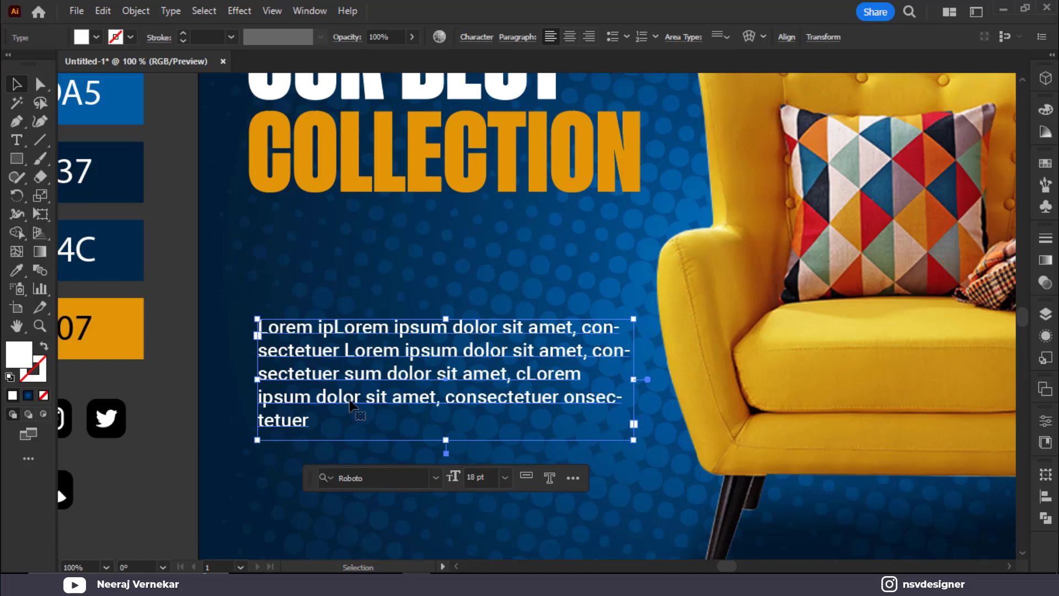
Step: Add the text line BEST SELLING PRODUCT between the COLLECTION line and the paragraph
click(271, 248)
click(18, 142)
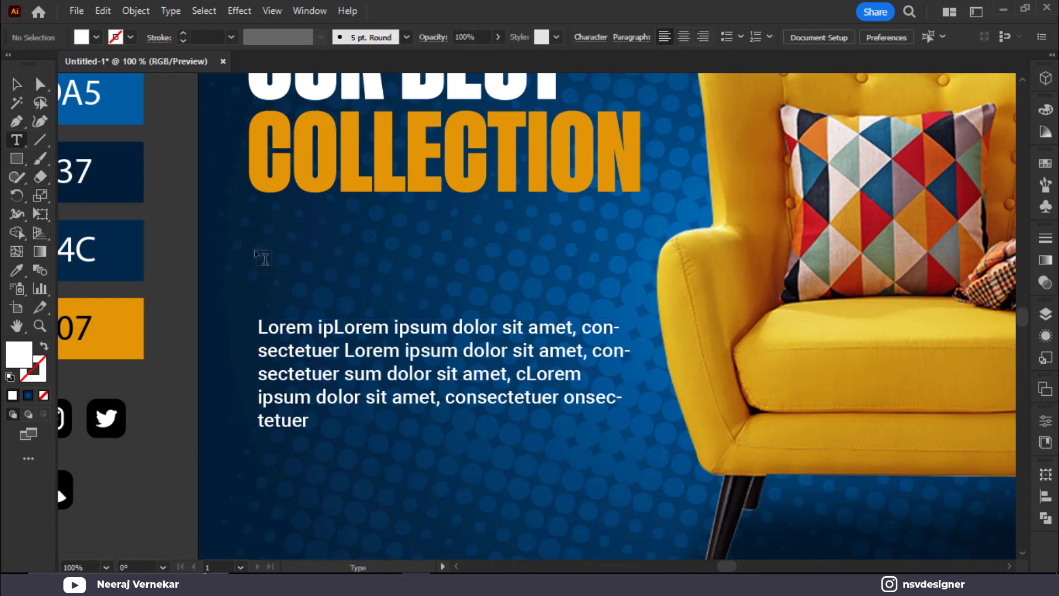
click(265, 258)
text(BEST SELLING PRODUCT)
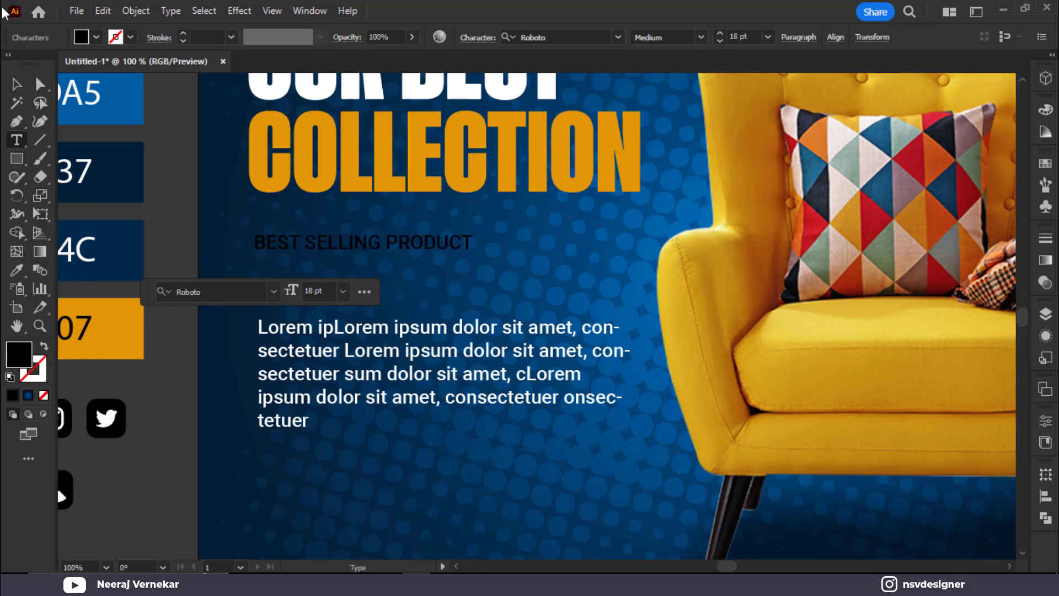
click(17, 83)
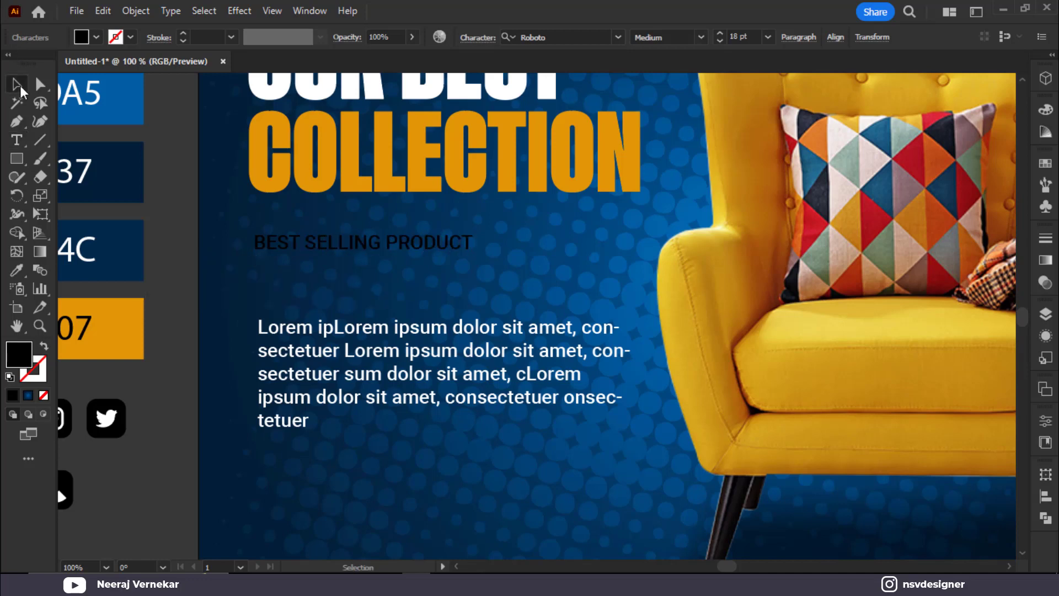
Step: Scale the BEST SELLING PRODUCT line up to about 20.7 pt and set it in Montserrat Medium
click(359, 243)
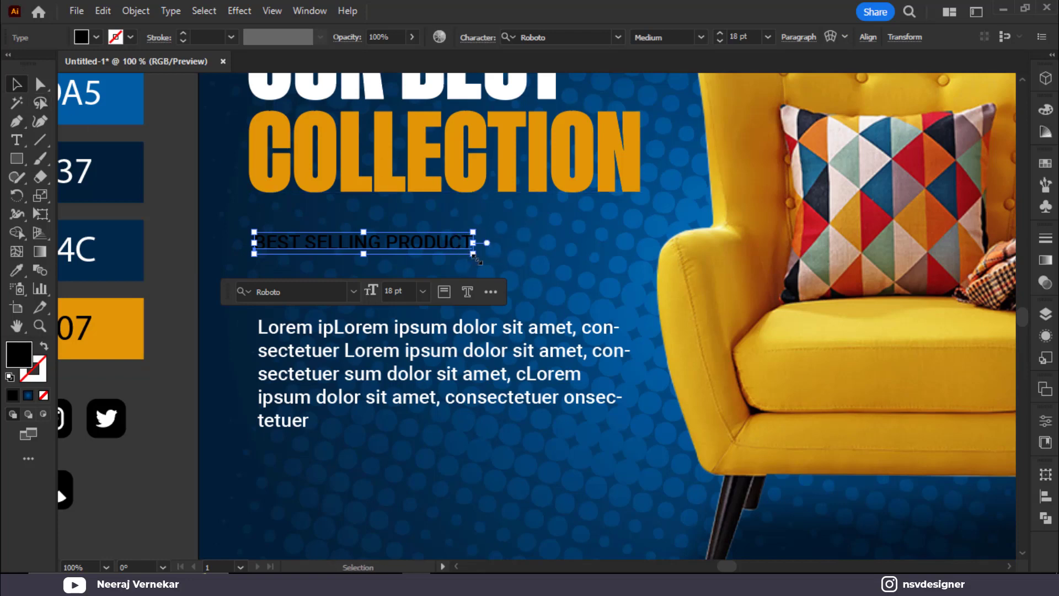
drag(476, 256, 505, 257)
click(584, 37)
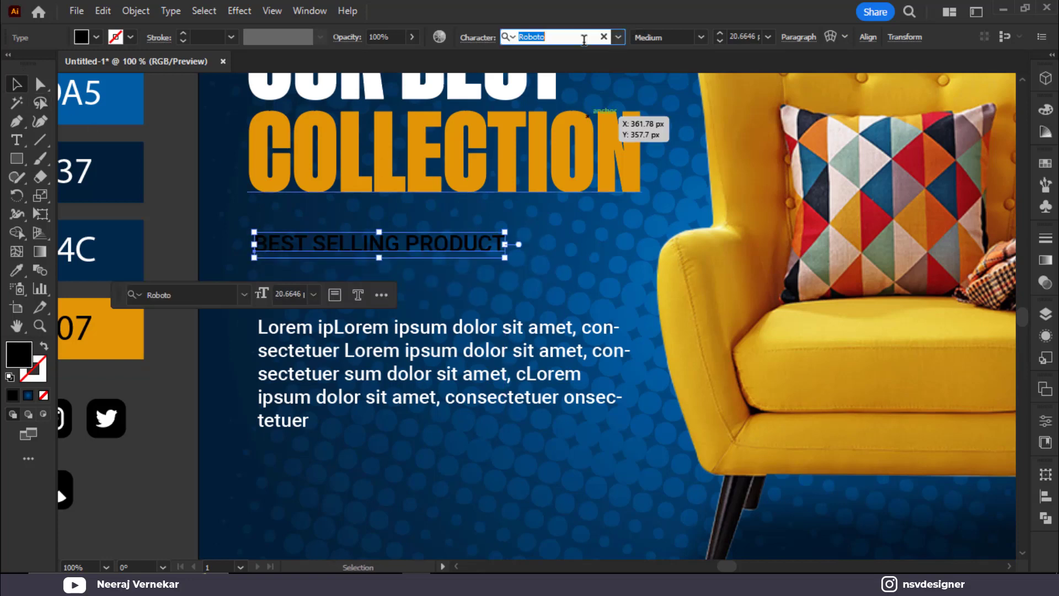
text(mon)
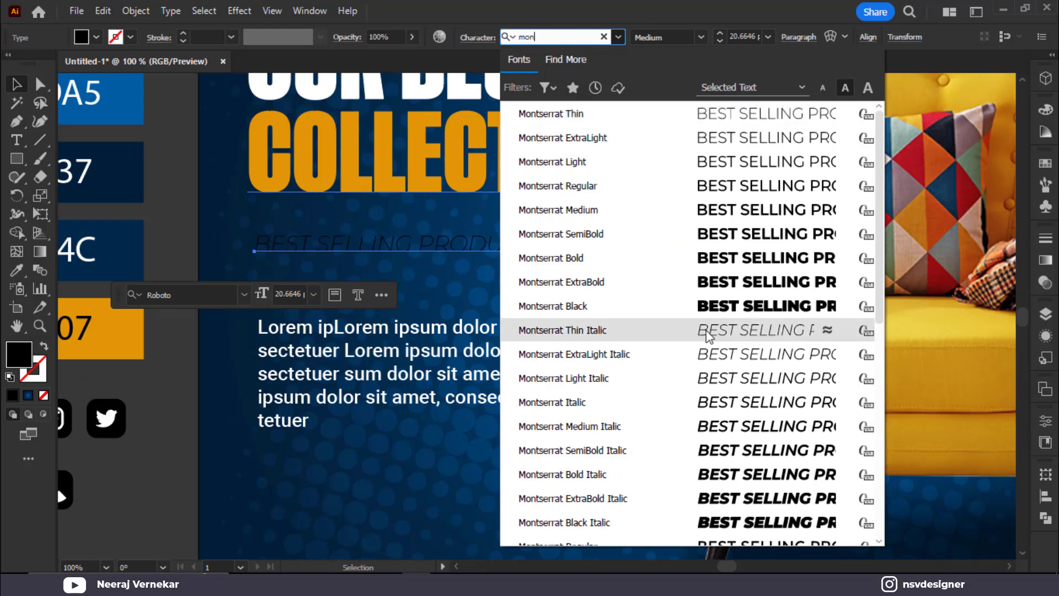
scroll(710, 364, down, 3)
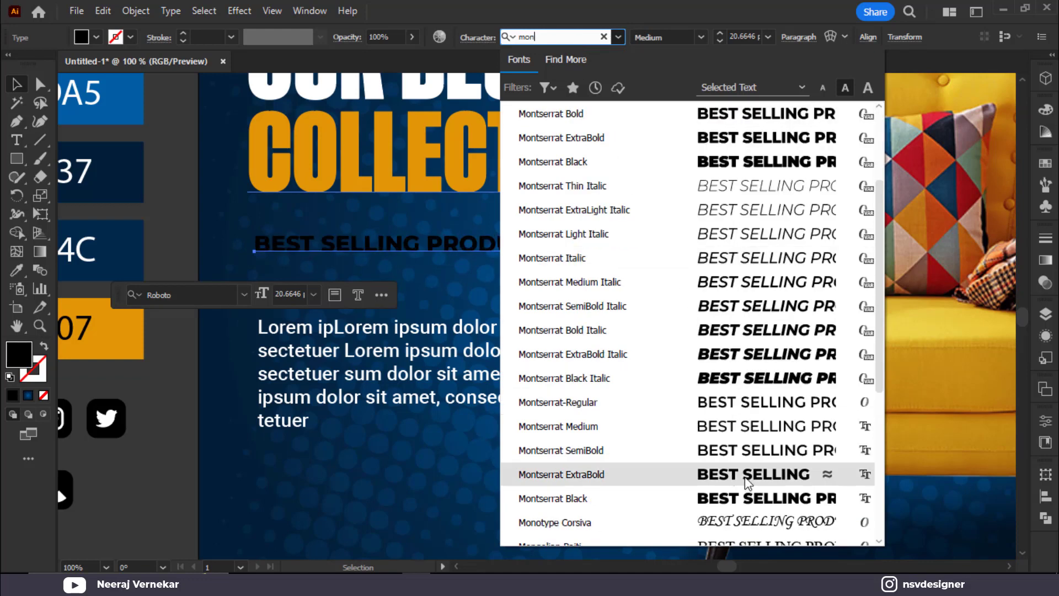
click(737, 429)
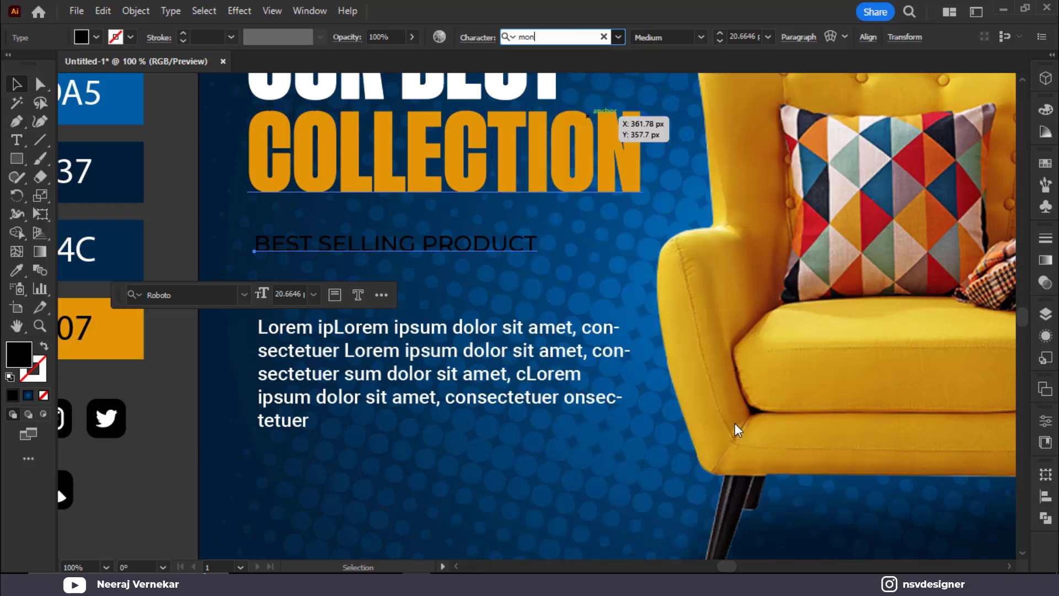
Step: Set the BEST SELLING PRODUCT line's tracking to 200 and move it up directly beneath COLLECTION
click(479, 39)
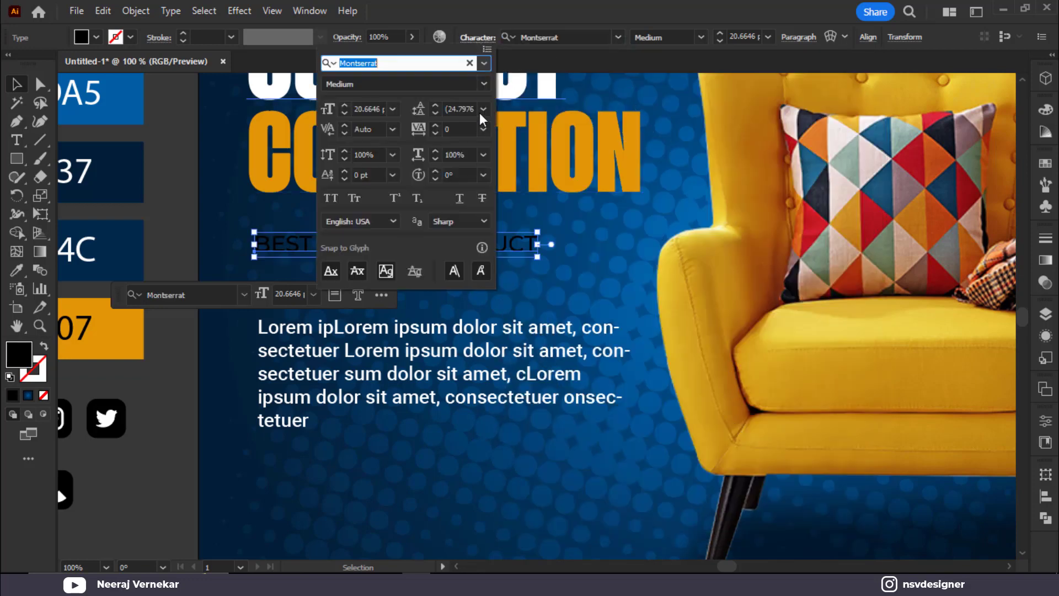
click(484, 154)
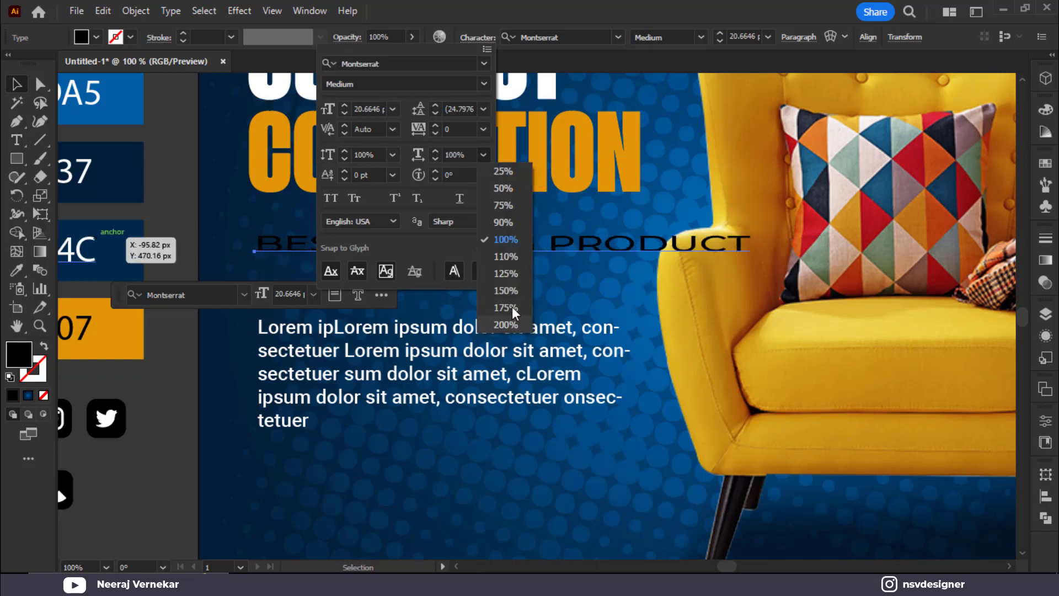
click(485, 158)
click(484, 130)
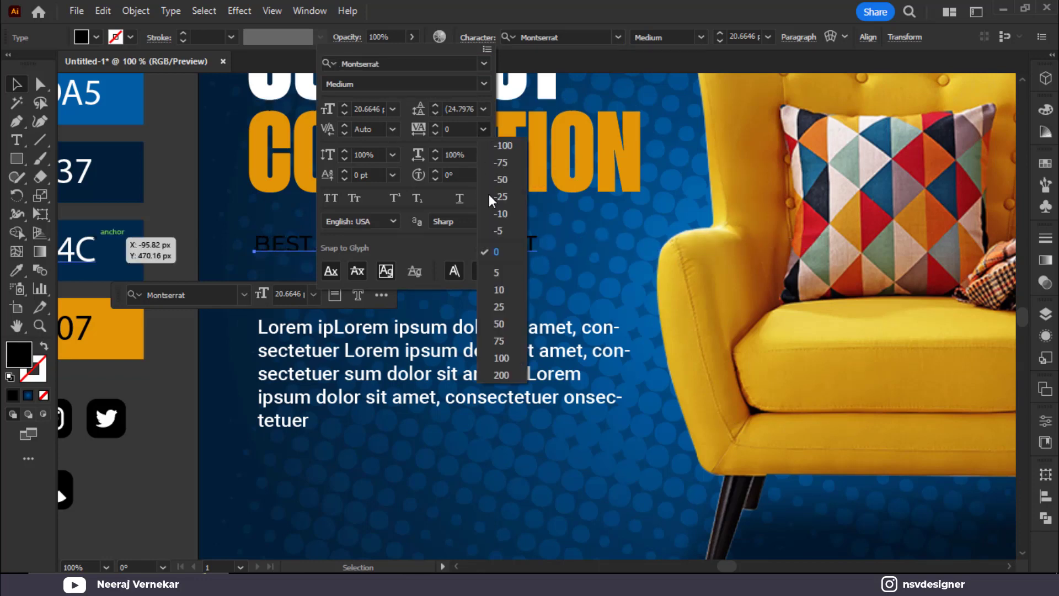
click(510, 375)
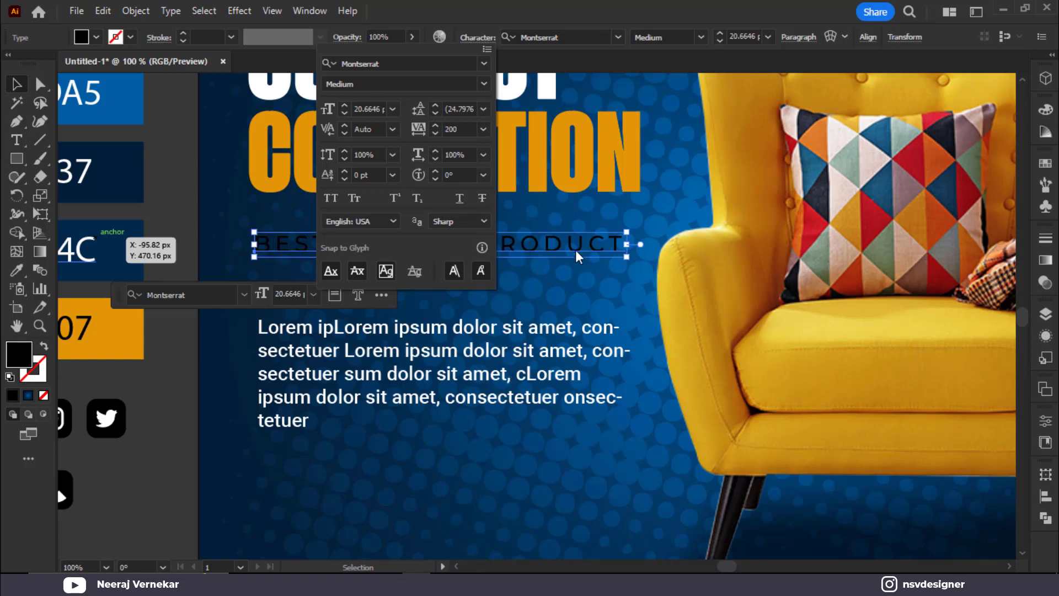
click(572, 265)
drag(536, 241, 533, 223)
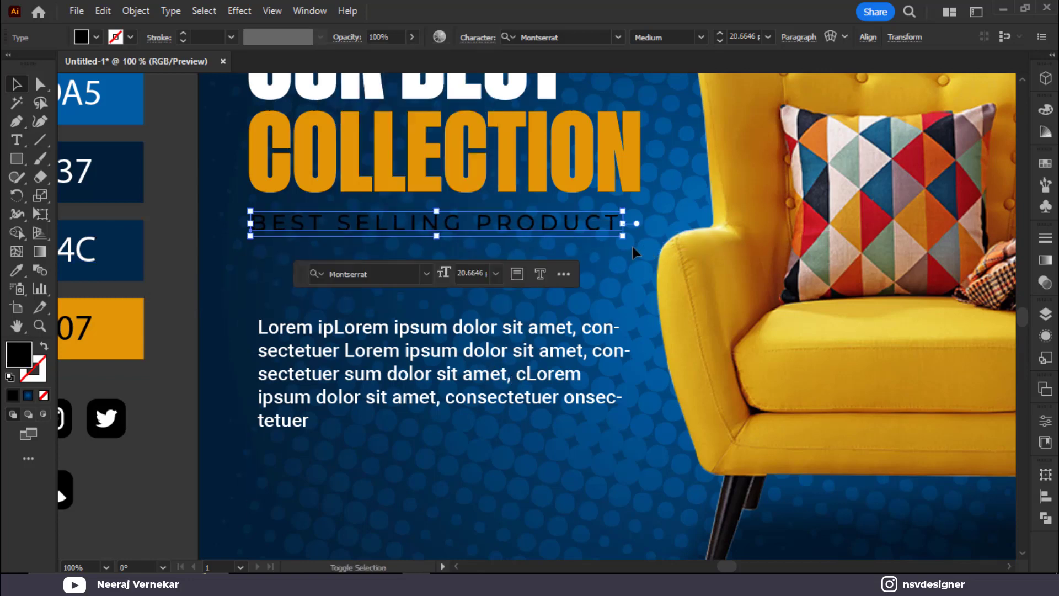
Step: Restyle the BEST SELLING PRODUCT line as Montserrat SemiBold at about 22 pt with a white fill
drag(626, 238, 638, 238)
click(701, 37)
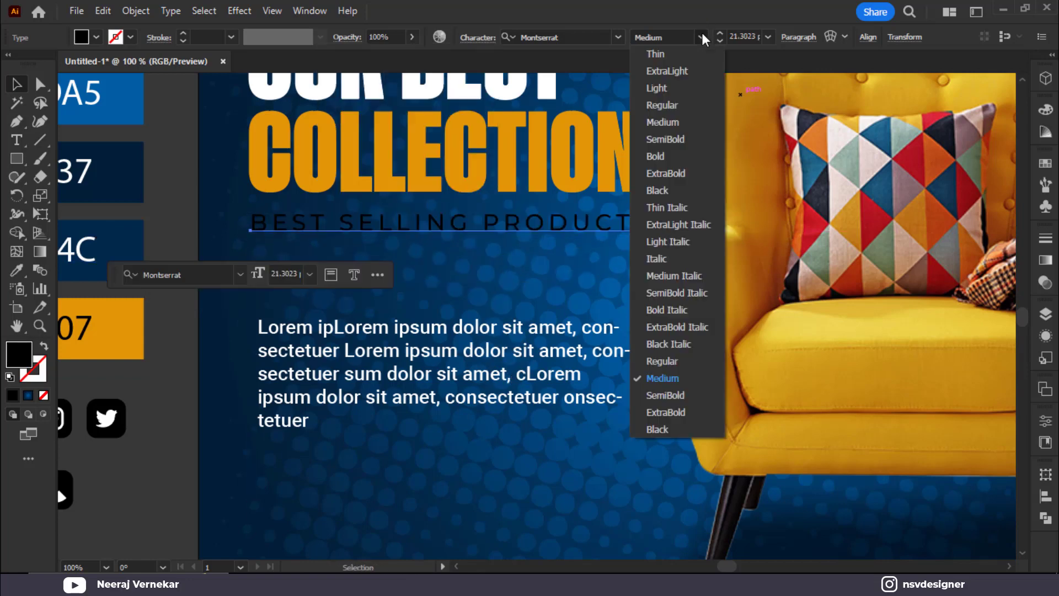
click(666, 395)
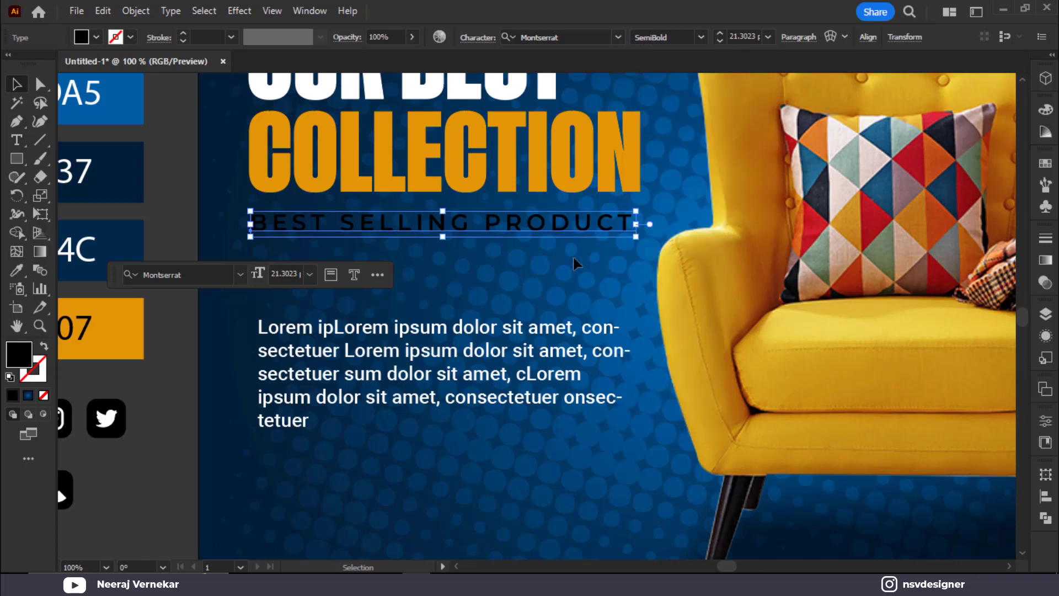
drag(639, 237, 650, 238)
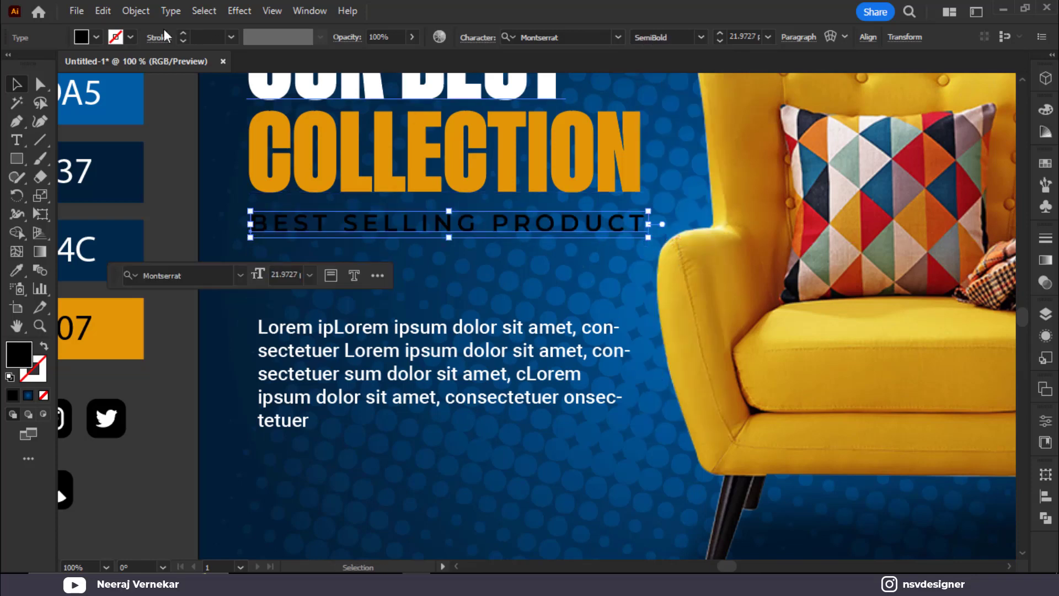
click(96, 37)
click(28, 64)
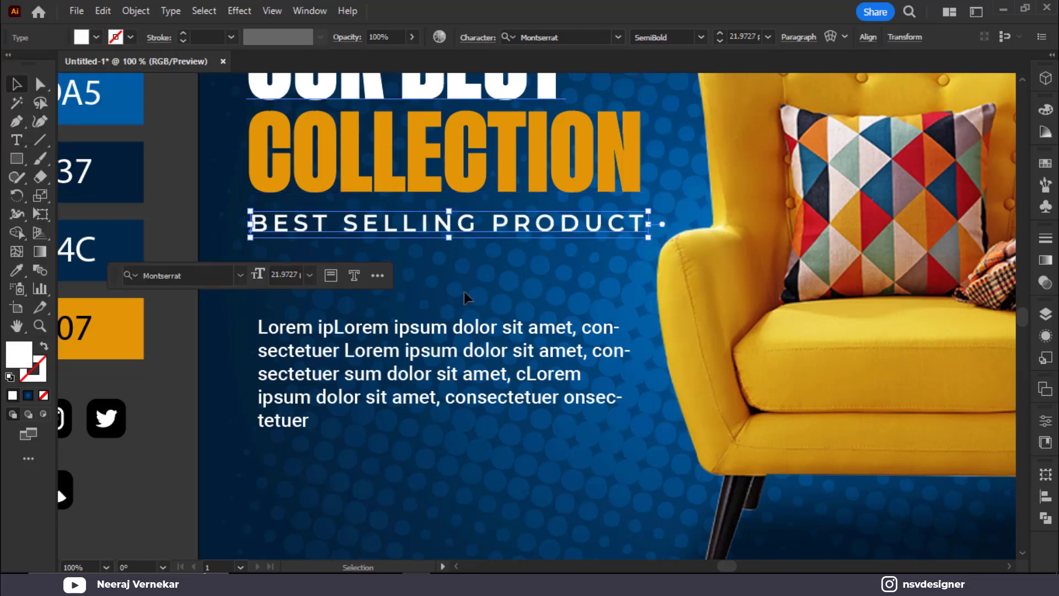
Step: Draw a thin horizontal bar directly beneath the BEST SELLING PRODUCT line and fill it with the orange E29507 swatch color
click(399, 279)
key(m)
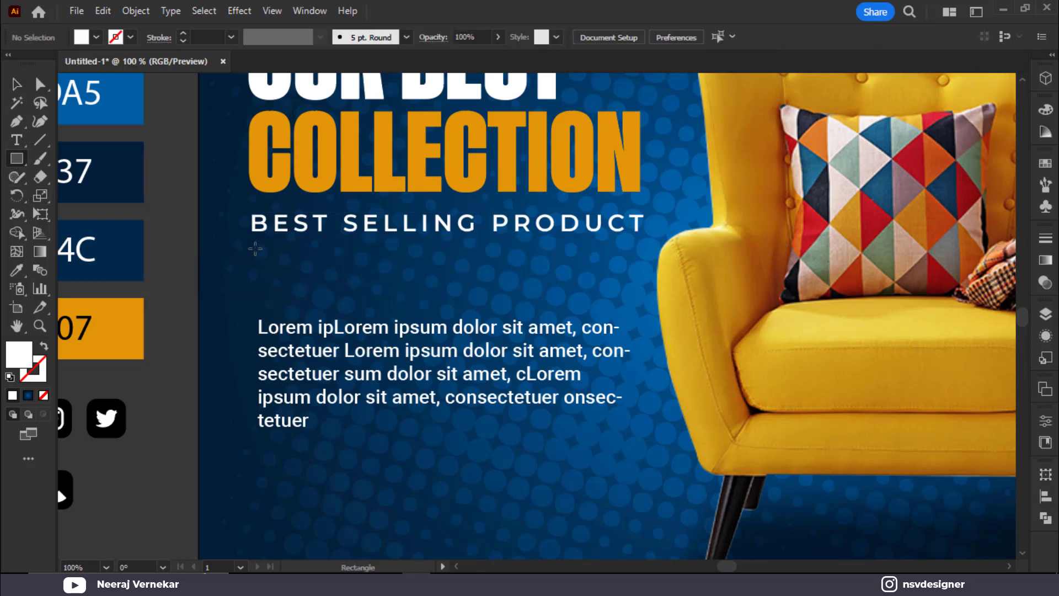
drag(255, 249, 441, 260)
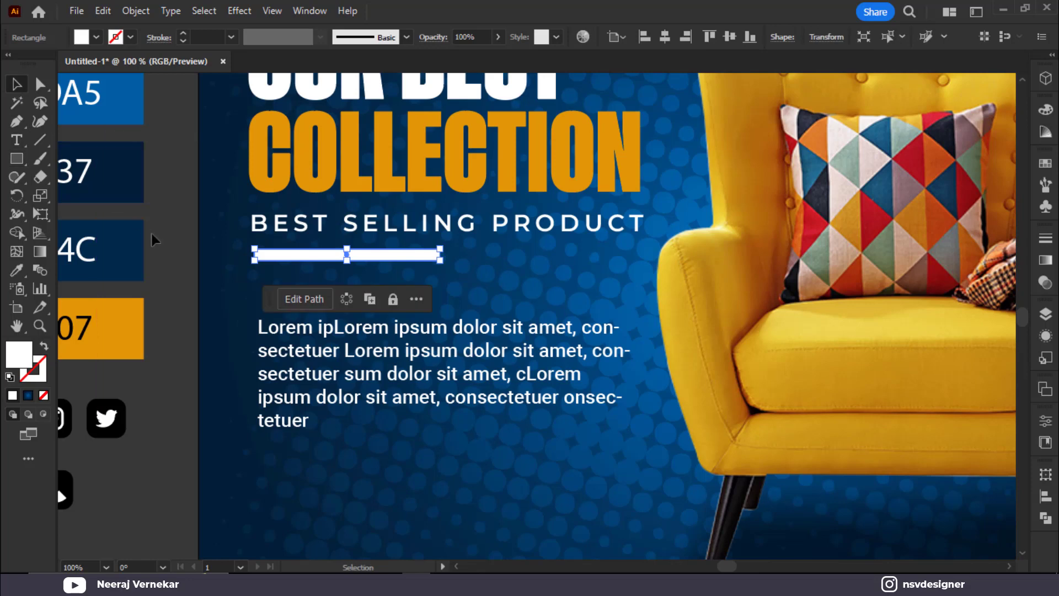
key(i)
click(135, 330)
click(17, 84)
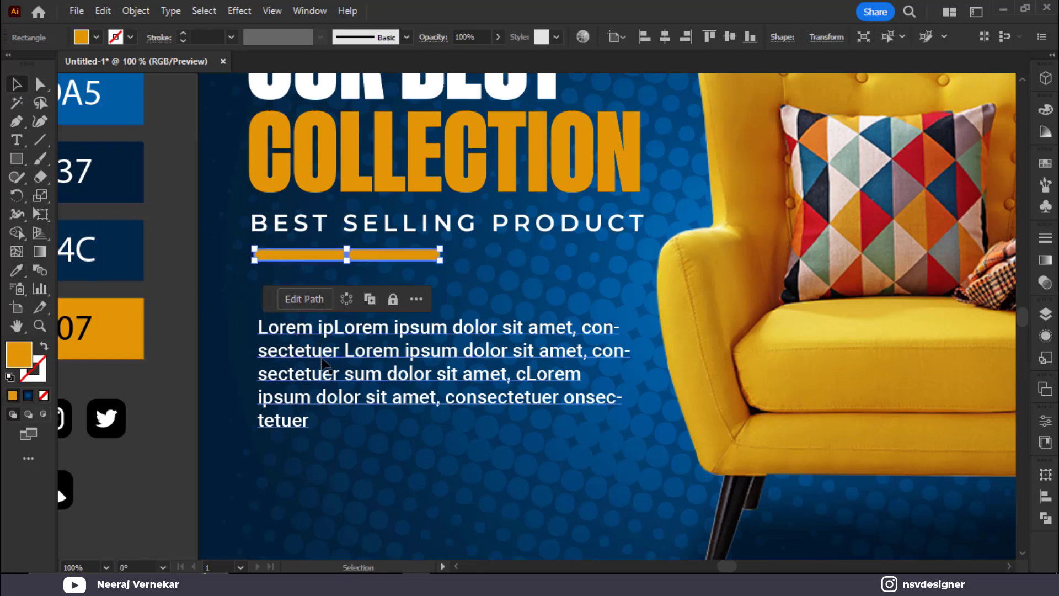
Step: Move the paragraph up closer to the orange bar and left-align it with the headline, tagline and bar
drag(293, 367, 292, 343)
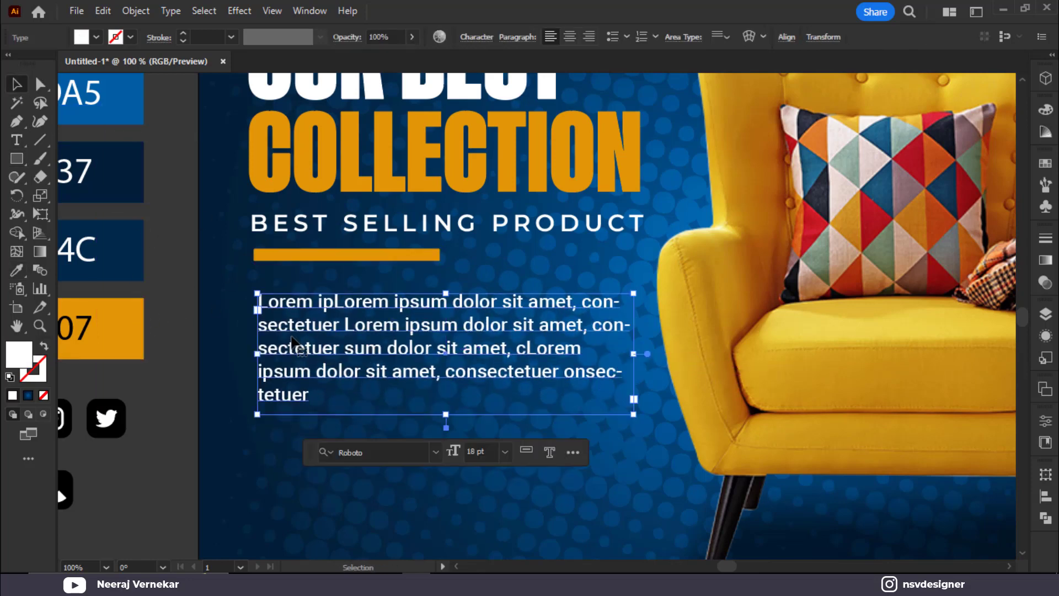
key(ctrl+0)
click(373, 171)
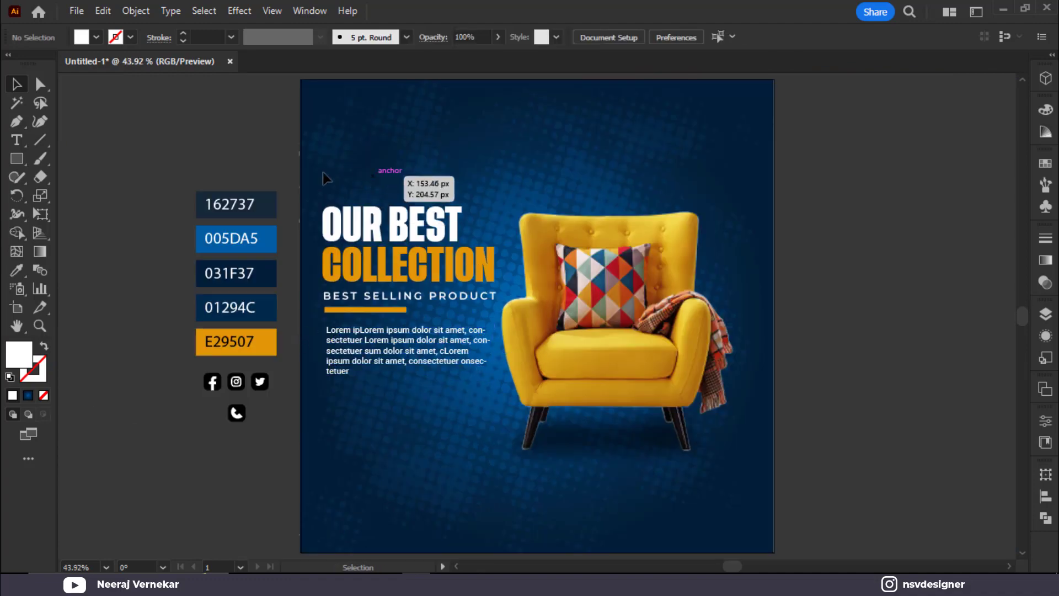
drag(323, 173, 375, 381)
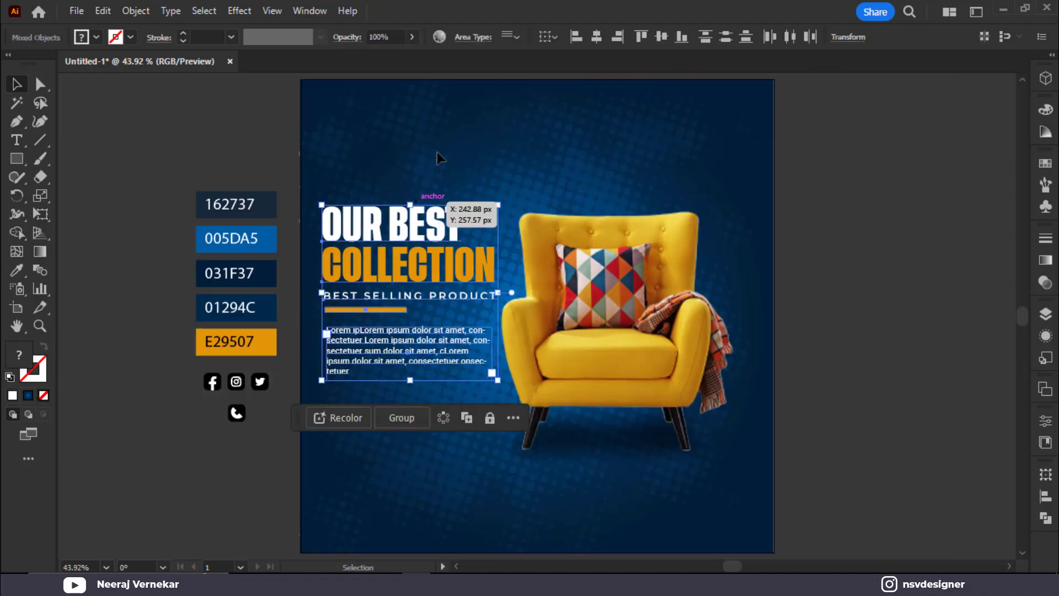
click(576, 37)
Step: Unlock all artwork, lock the halftone background again, and shift the armchair with its shadow slightly to the right
click(702, 347)
key(ctrl+alt+2)
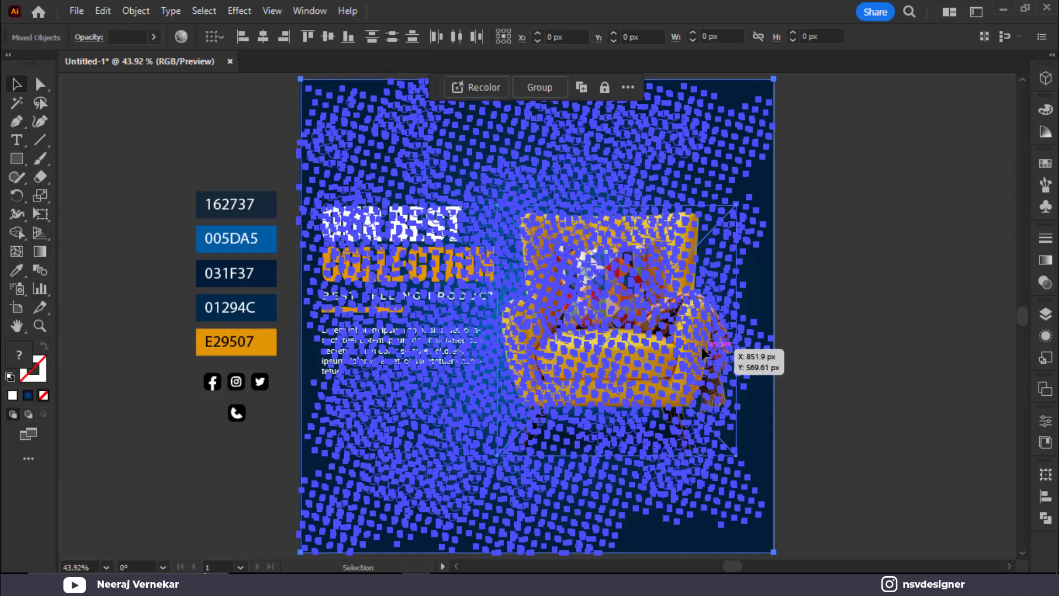
click(831, 134)
drag(662, 145, 661, 143)
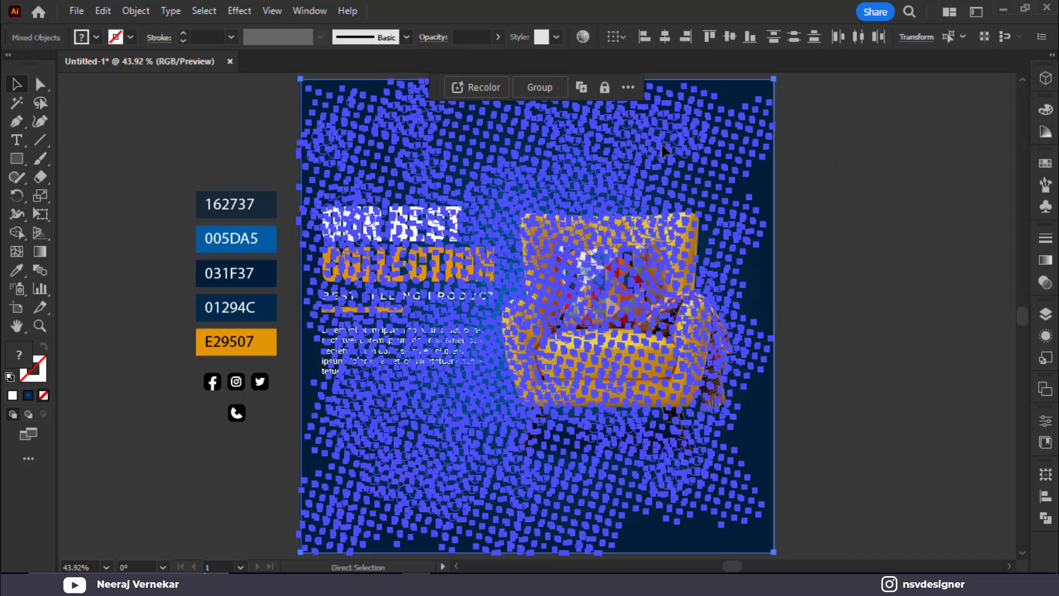
key(ctrl+2)
click(644, 454)
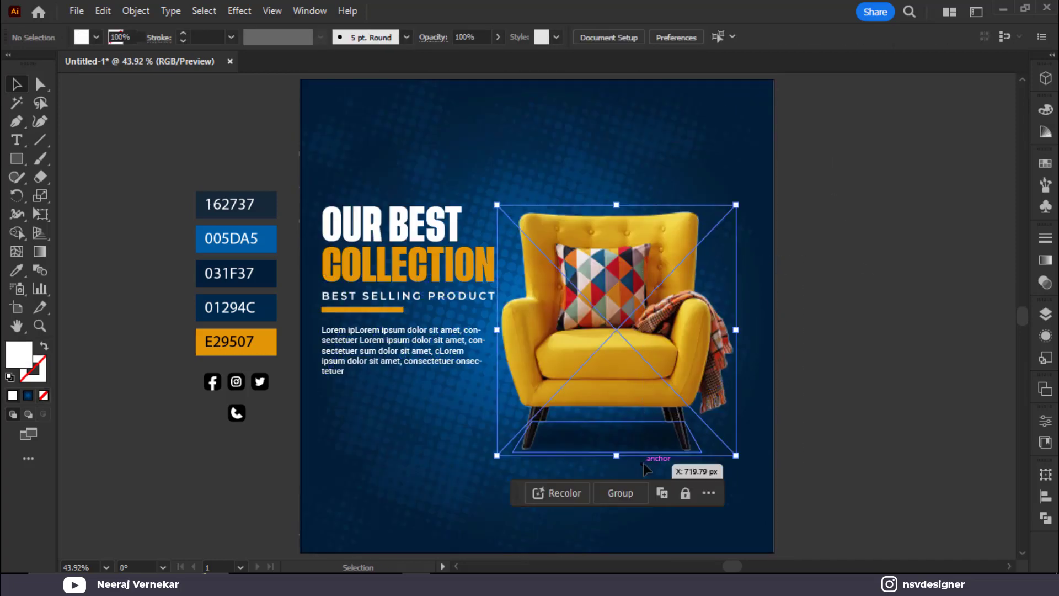
drag(657, 424, 672, 424)
click(929, 312)
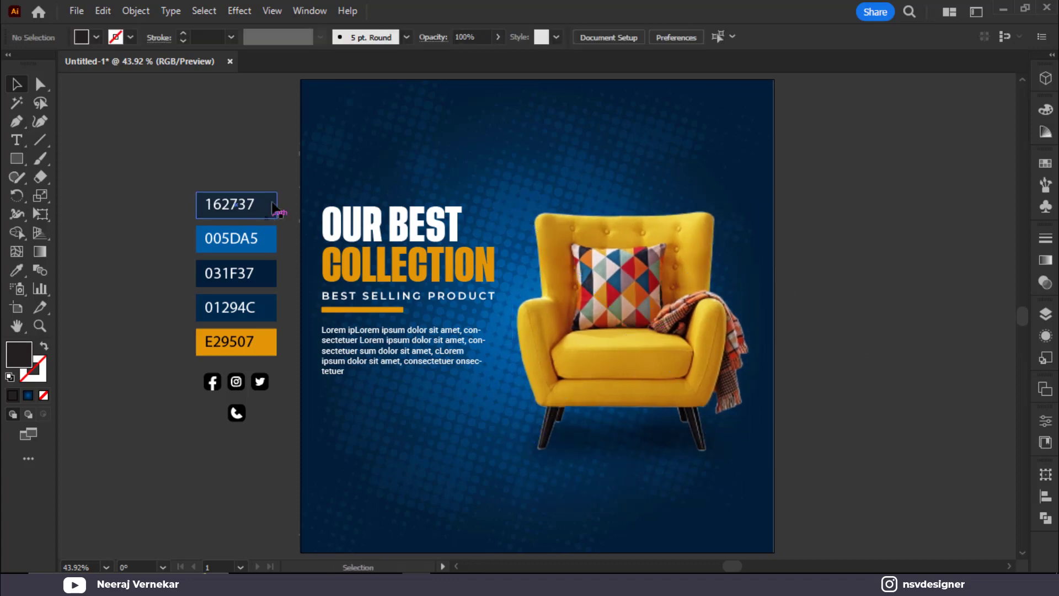
Step: Enlarge the whole text block so the paragraph reaches about 20.5 pt, and position it beside the armchair
drag(319, 173, 521, 407)
drag(400, 386, 402, 378)
click(920, 396)
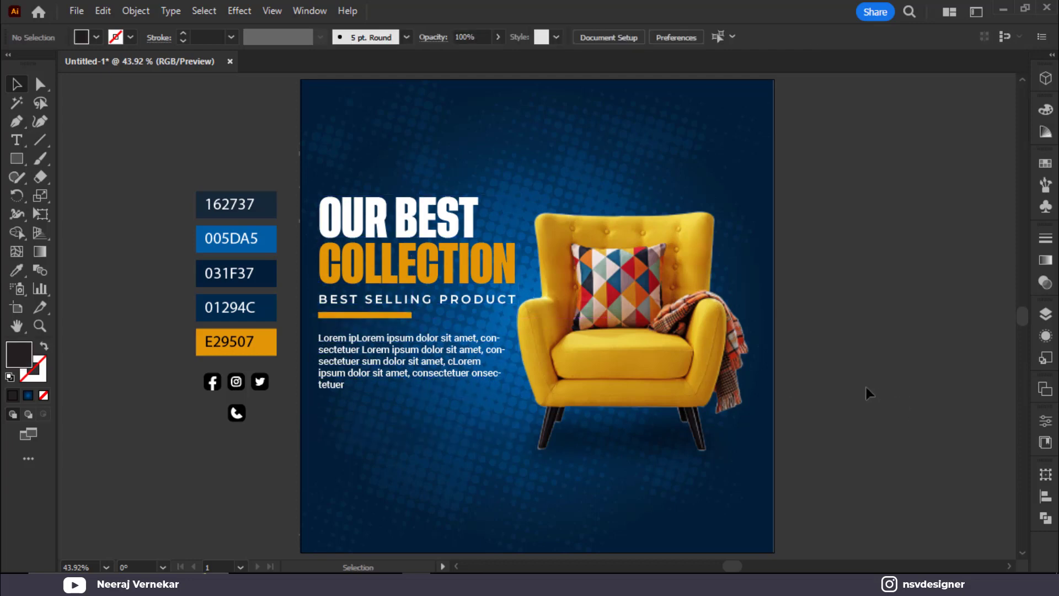
Step: Duplicate the paragraph beneath the original, shorten the copy to end at "sectetue", and tighten the gap between them
drag(390, 369, 344, 453)
key(t)
key(BackSpace)
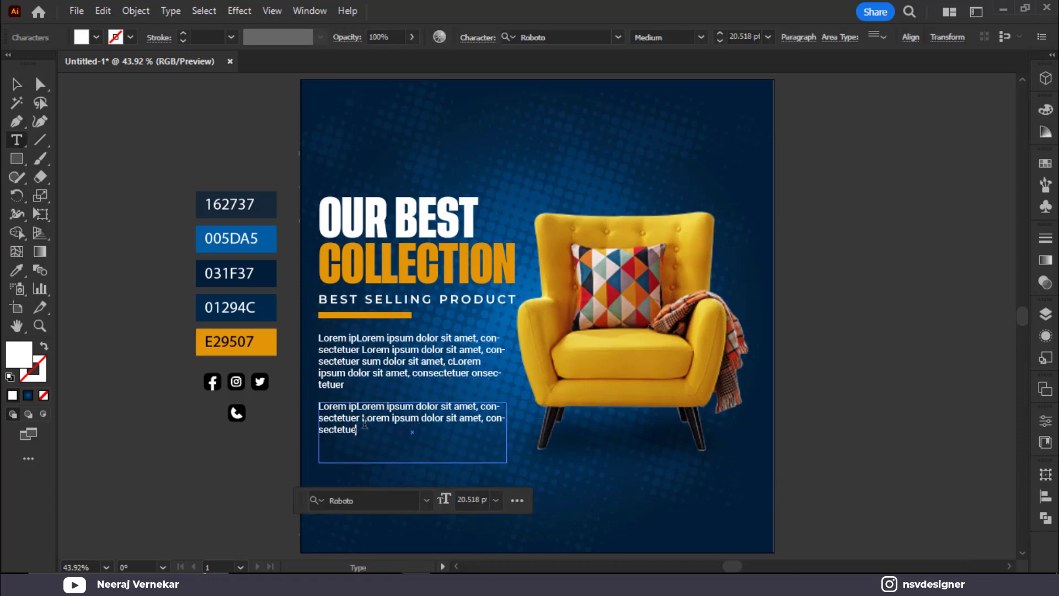
click(18, 86)
click(377, 111)
drag(386, 415, 387, 410)
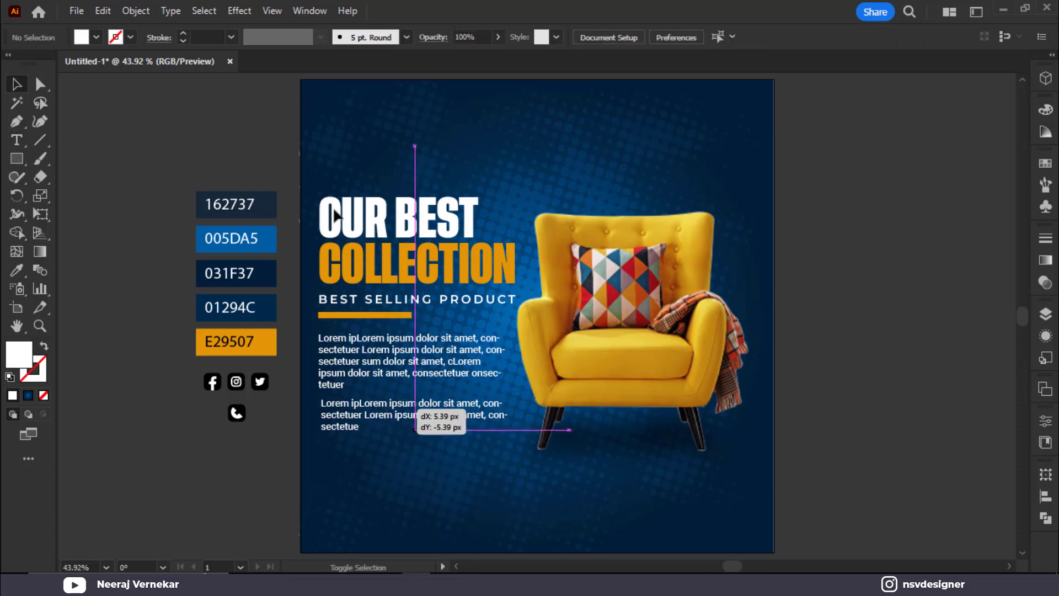
Step: Left-align the headline, tagline, orange bar and both paragraphs with one another
drag(319, 164, 358, 437)
click(576, 39)
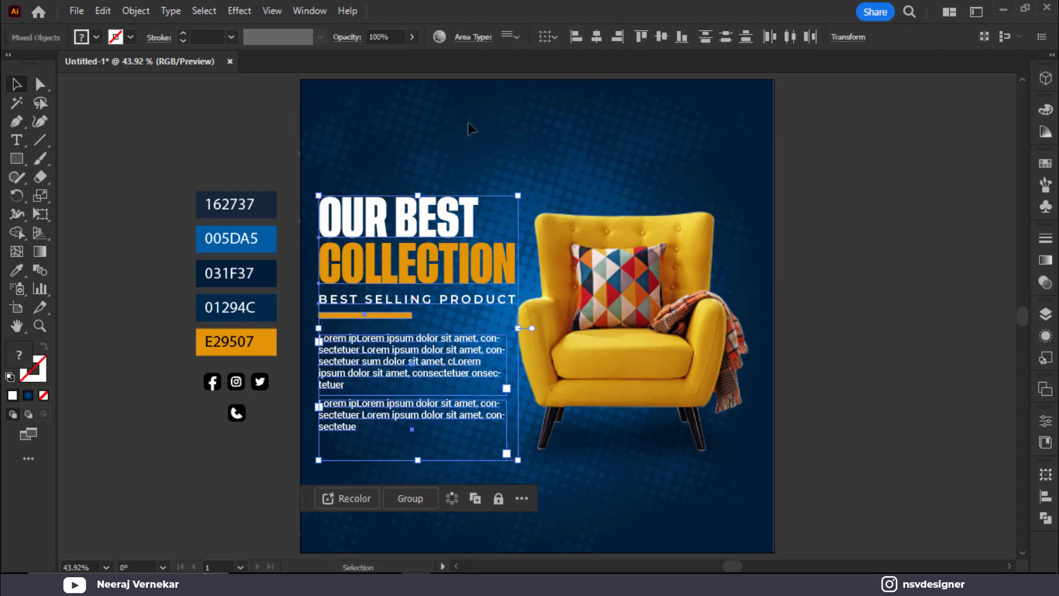
click(465, 125)
Step: Draw a button rectangle below the second paragraph and fill it with the orange E29507 swatch color
scroll(429, 156, down, 3)
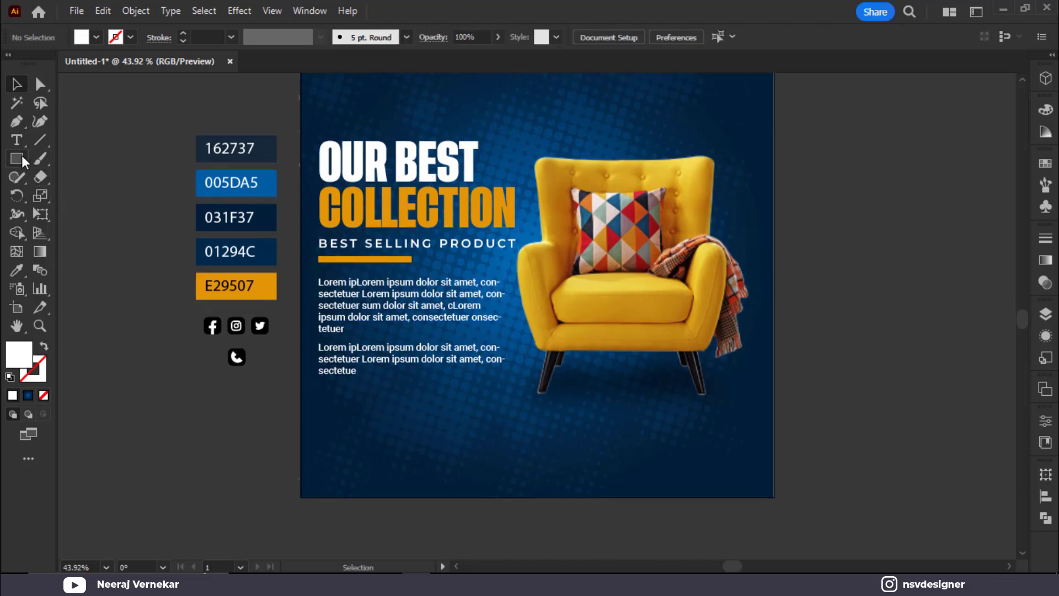
click(21, 157)
drag(323, 441, 412, 466)
key(i)
click(236, 286)
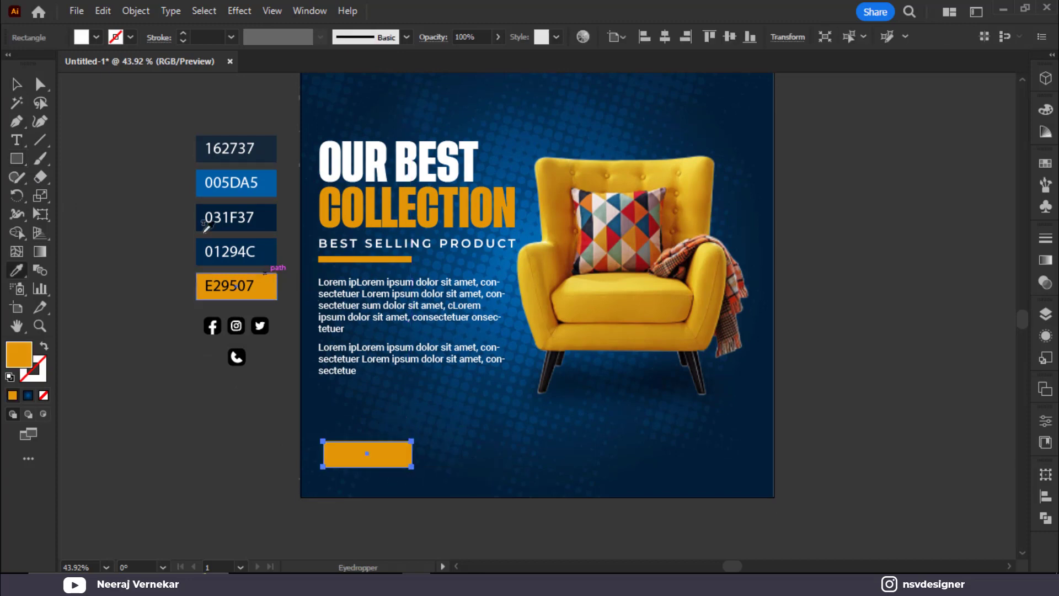
Step: Round all four corners of the orange button rectangle to a radius of about 10.3 px
key(a)
click(255, 429)
scroll(307, 457, down, 1)
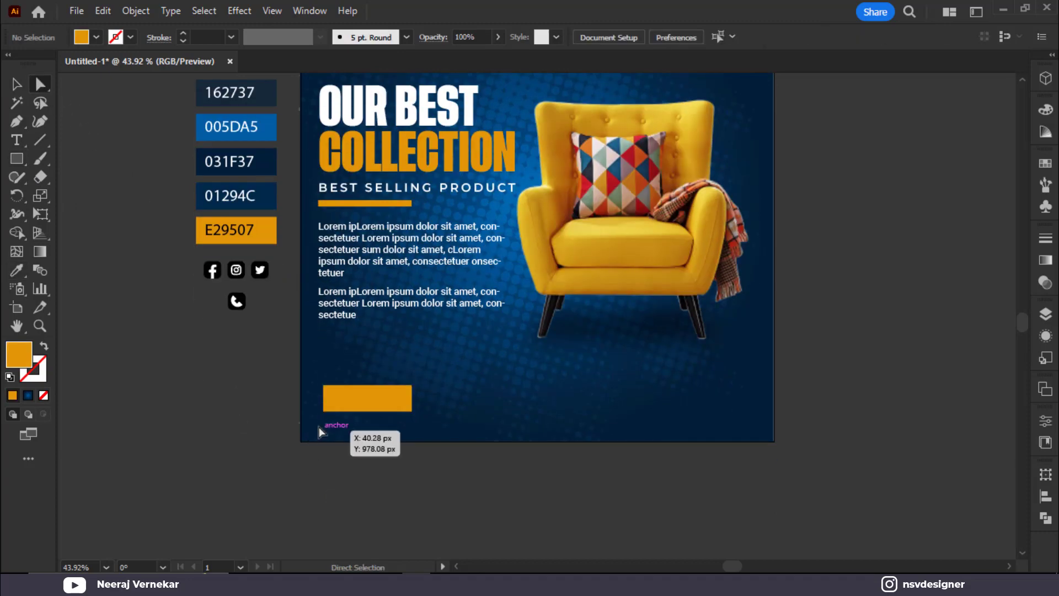
scroll(320, 428, up, 2)
drag(352, 395, 340, 373)
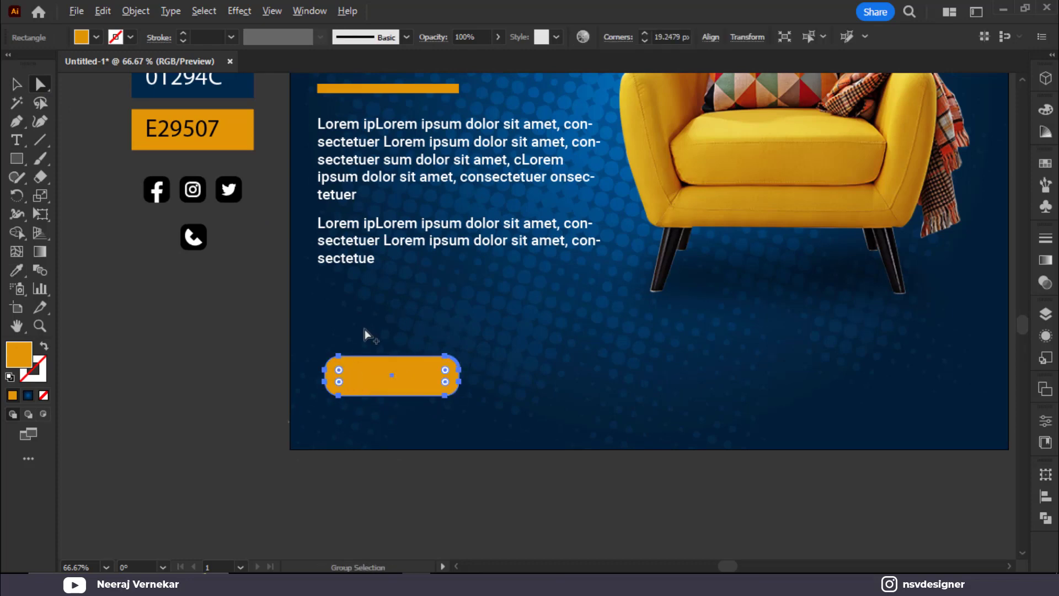
scroll(366, 329, up, 2)
drag(306, 425, 293, 411)
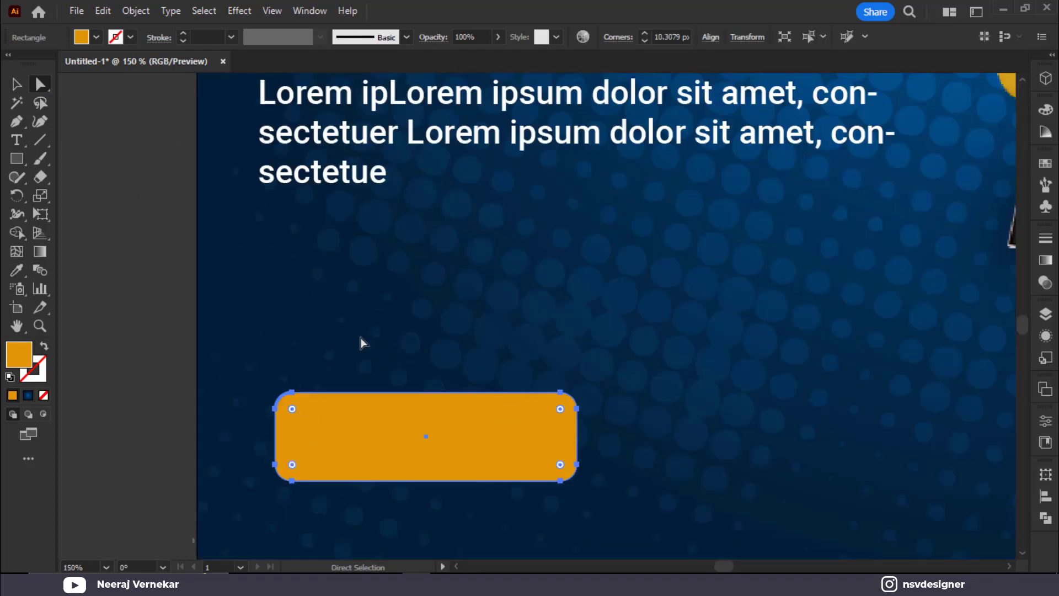
key(v)
click(243, 331)
Step: Add the text SHOP NOW above the orange button
click(17, 140)
click(271, 280)
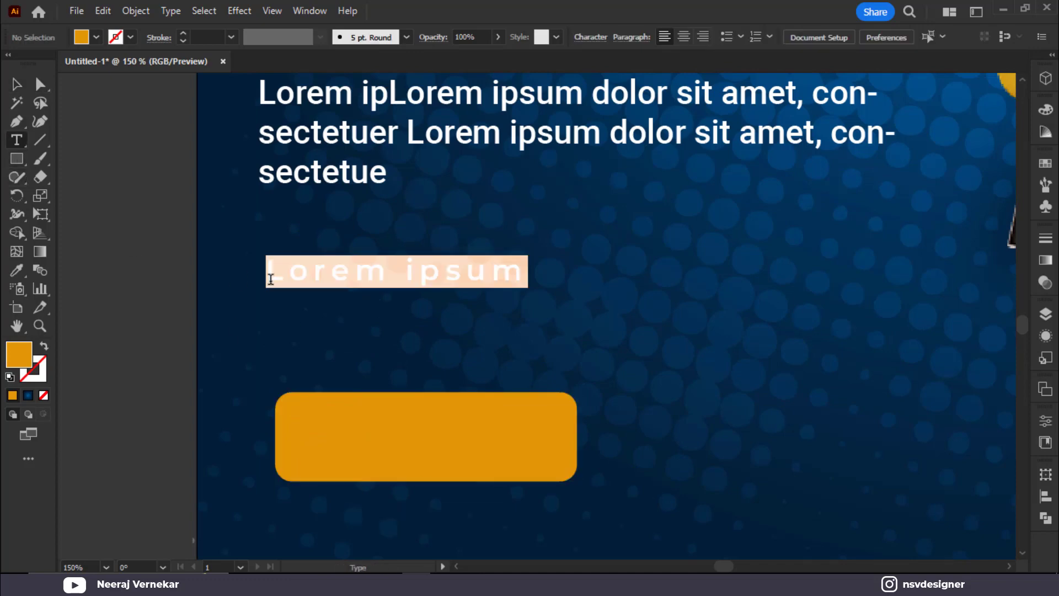
text(S)
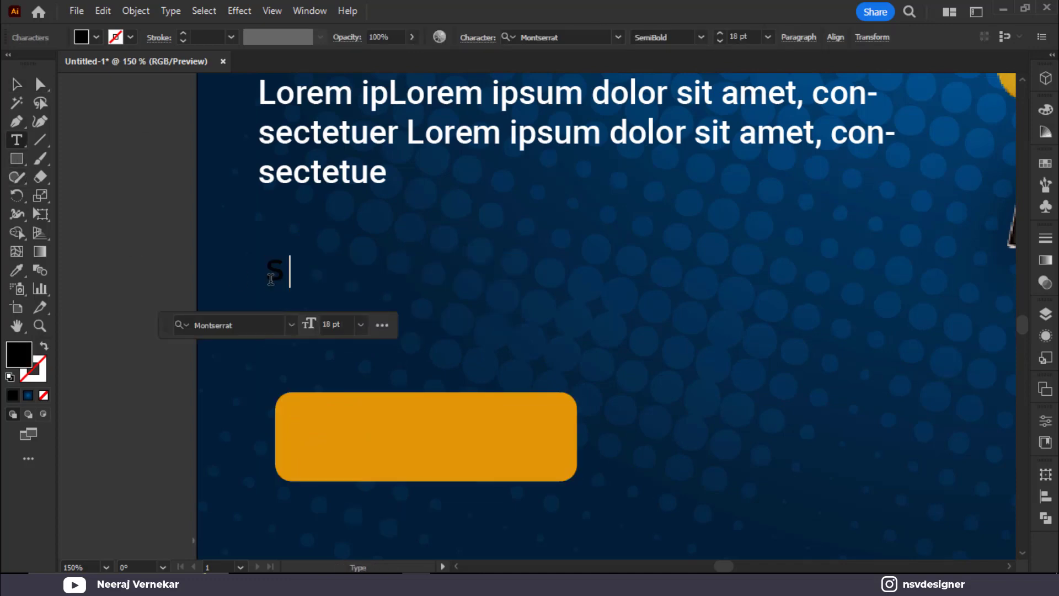
text(HOP NOW)
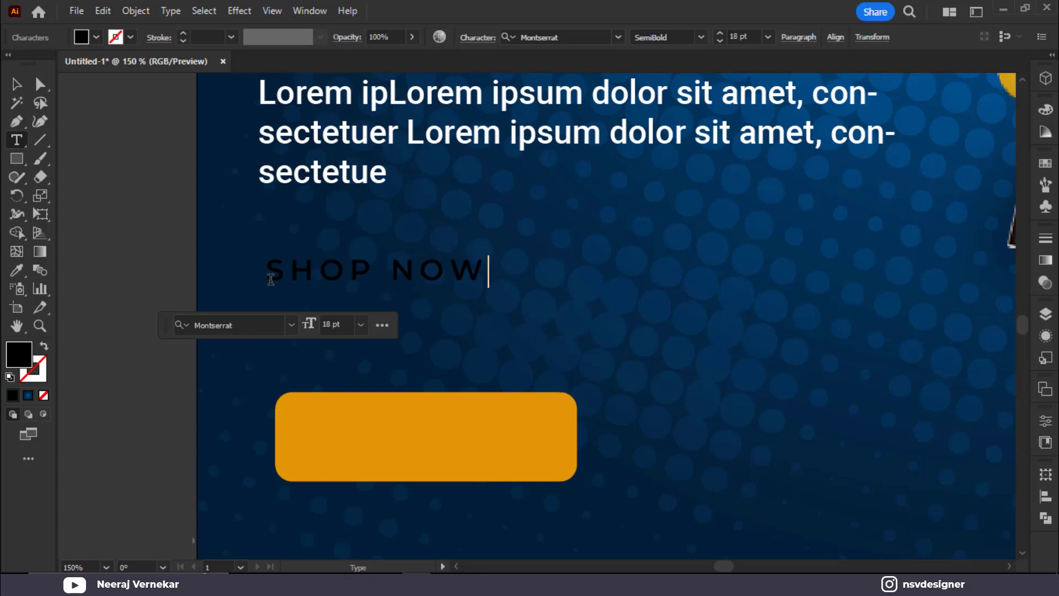
key(Escape)
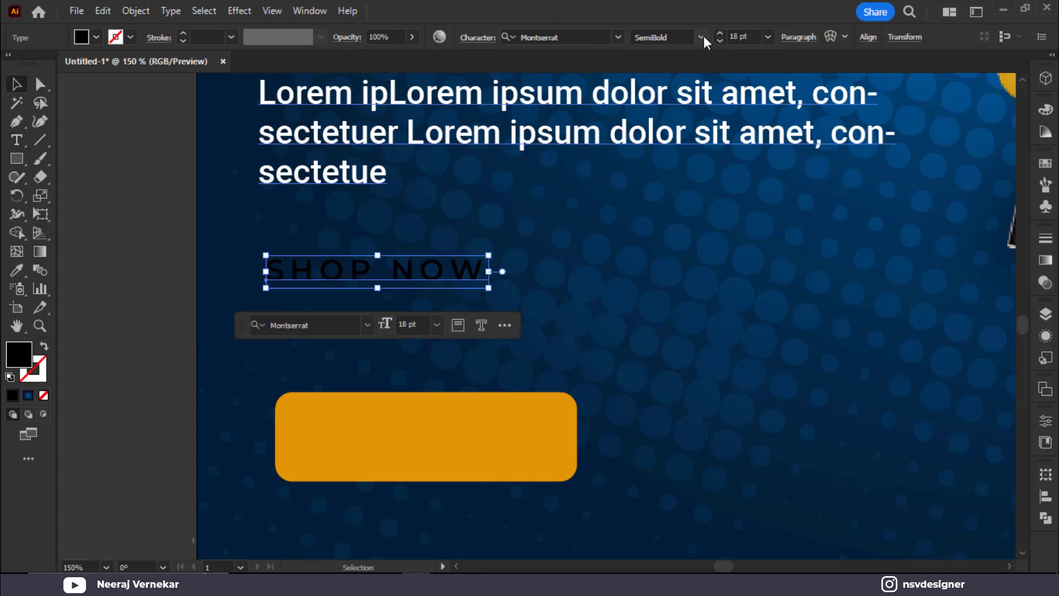
Step: Set SHOP NOW in Montserrat ExtraBold and remove its wide letter tracking
click(701, 37)
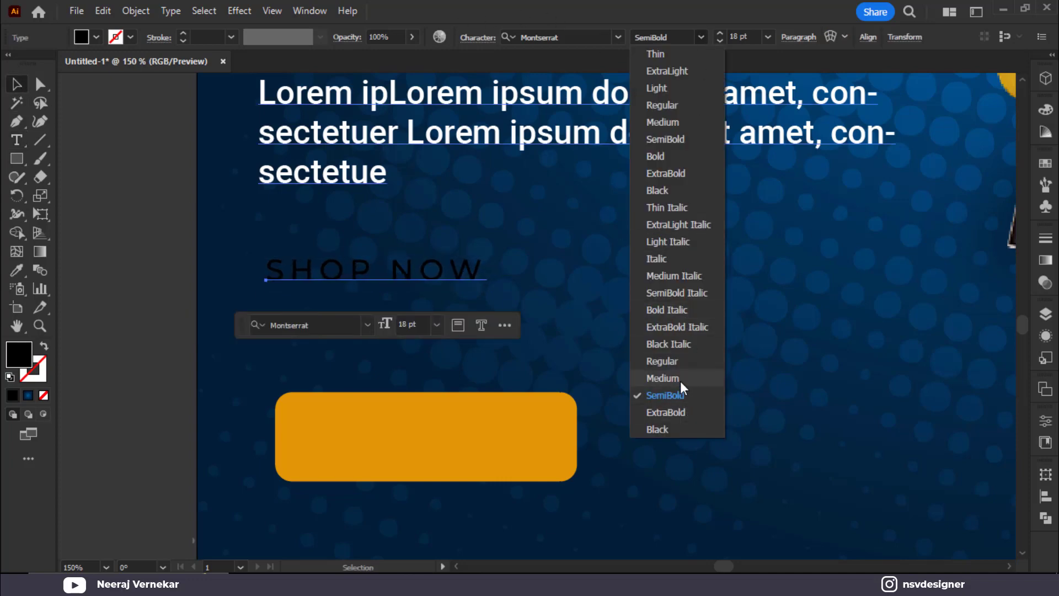
click(680, 412)
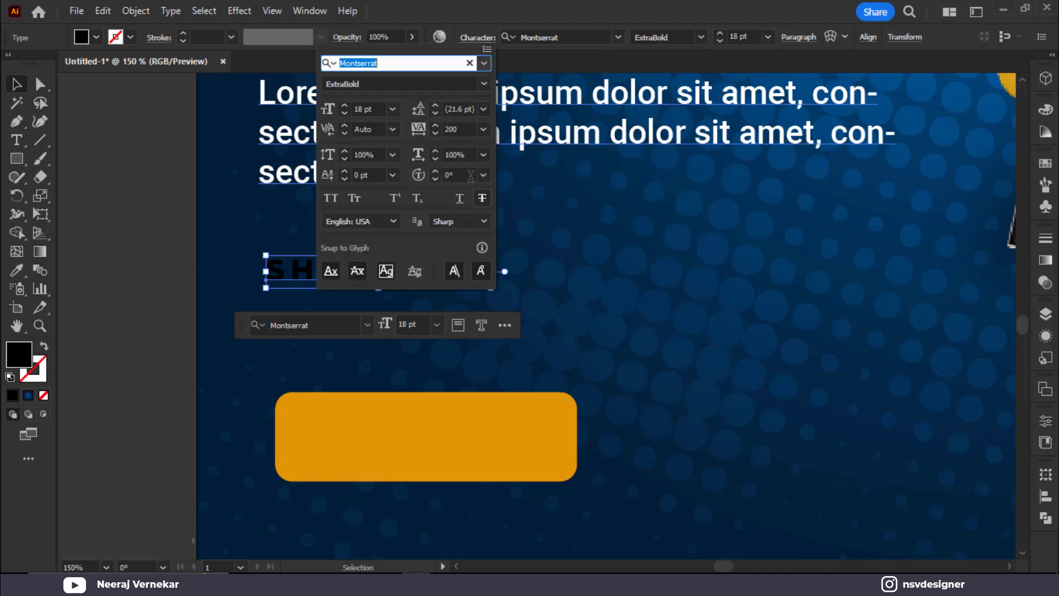
click(483, 129)
click(502, 260)
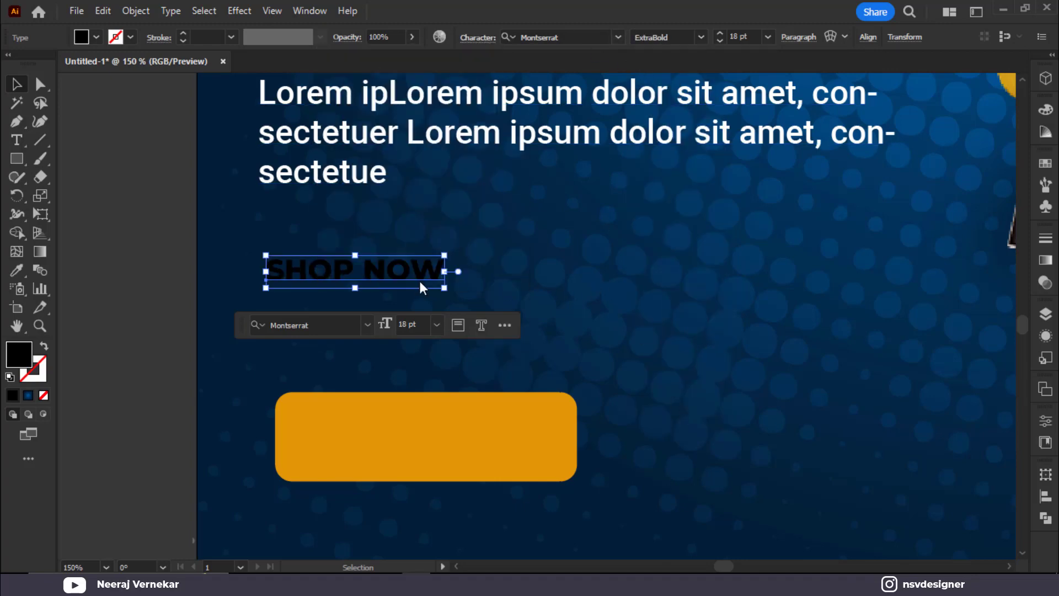
Step: Scale the SHOP NOW text up and place it over the orange button
drag(419, 280, 543, 471)
click(604, 410)
scroll(535, 411, down, 2)
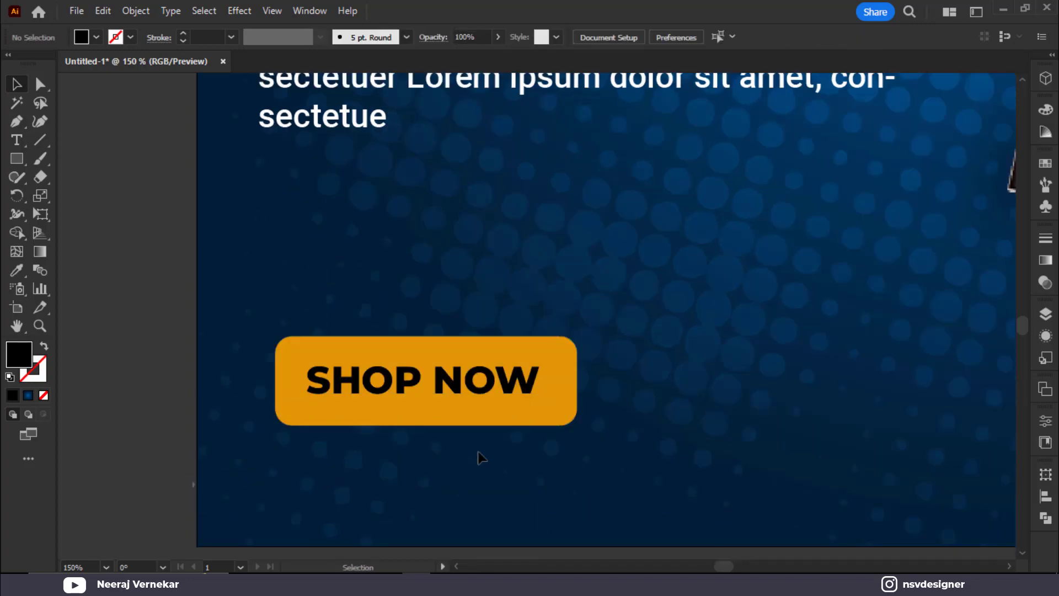
click(17, 141)
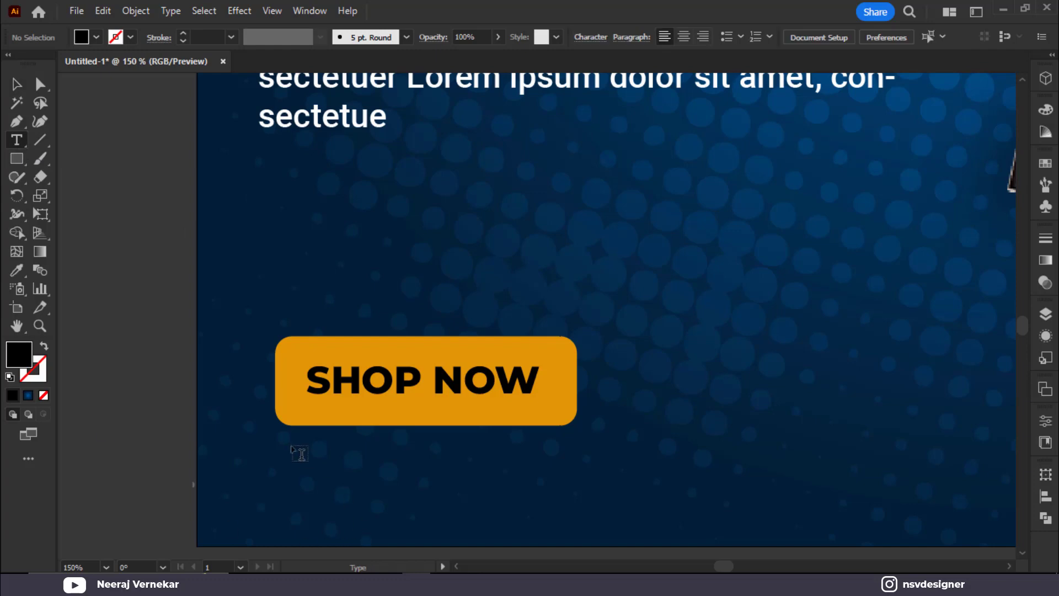
click(287, 444)
text(www)
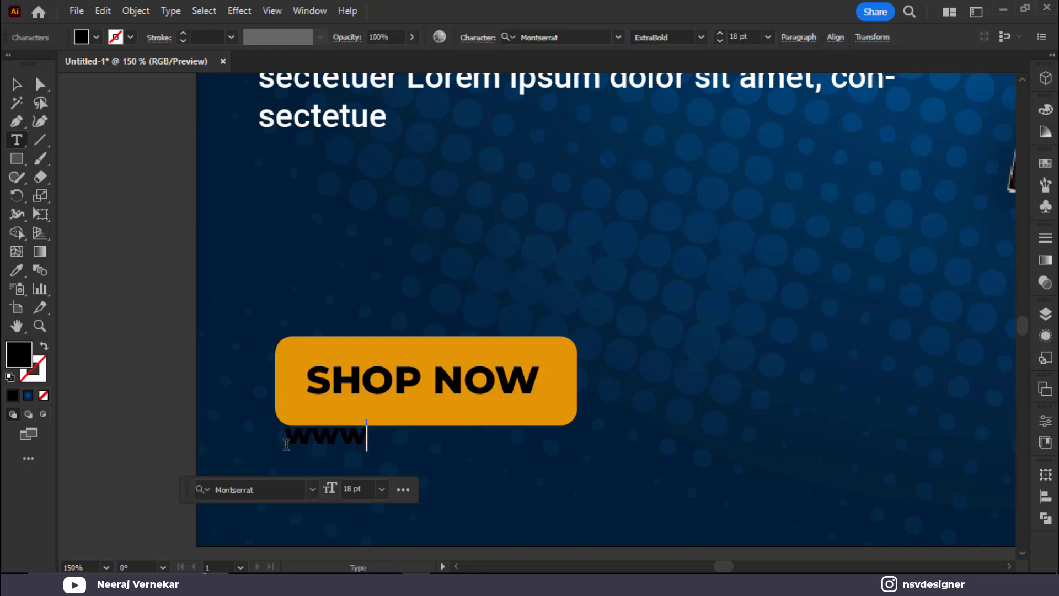
text(.web)
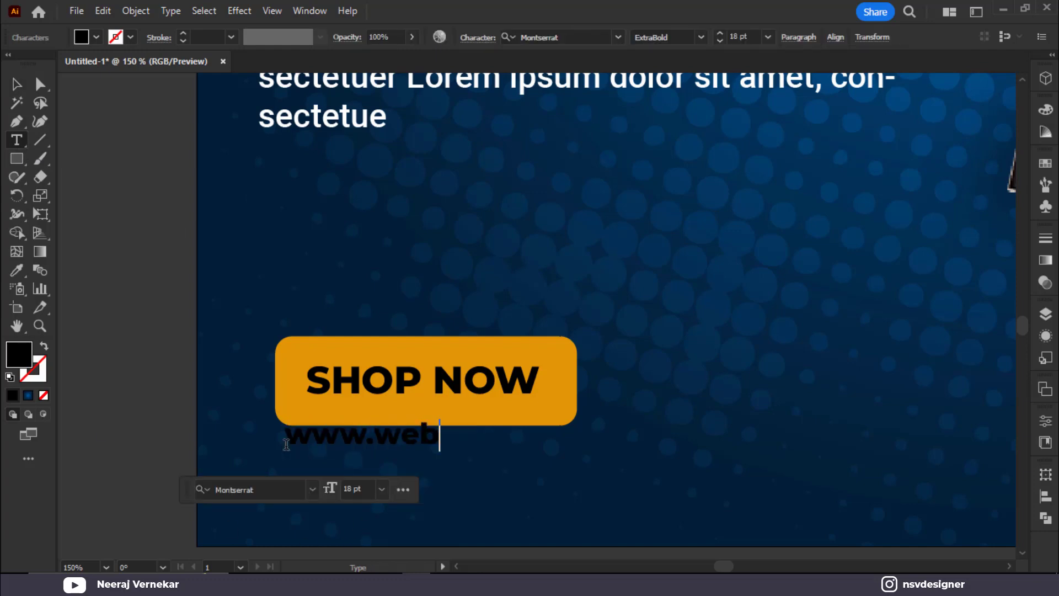
text(.com)
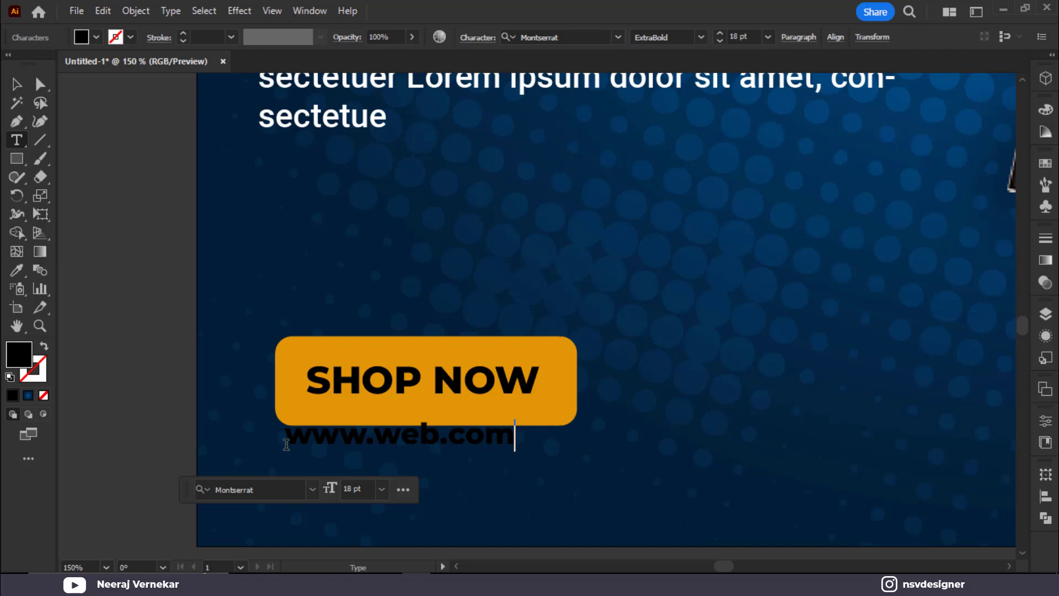
click(14, 83)
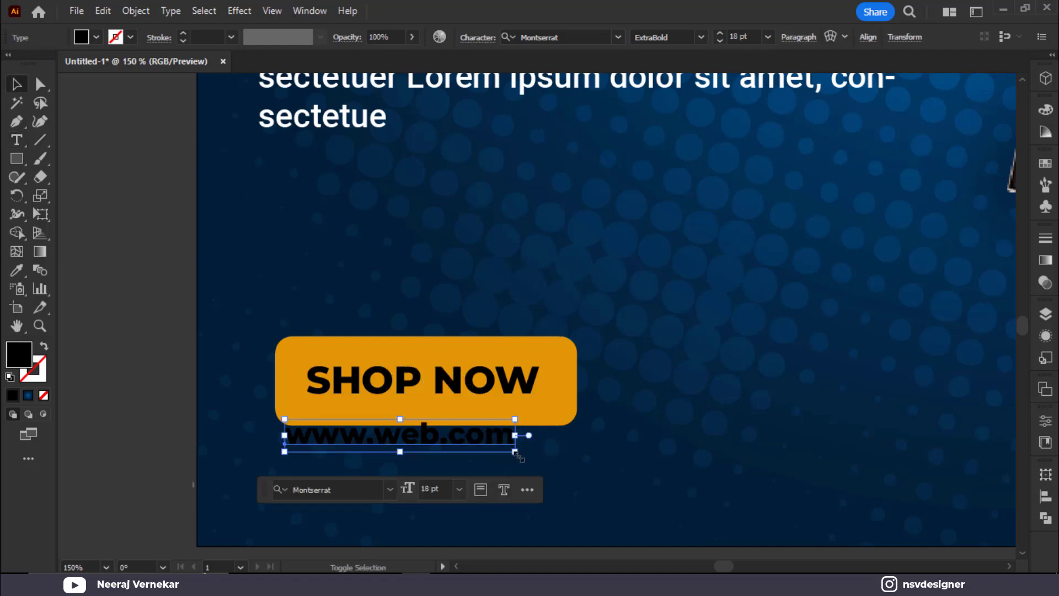
drag(515, 452, 579, 478)
click(674, 436)
click(577, 454)
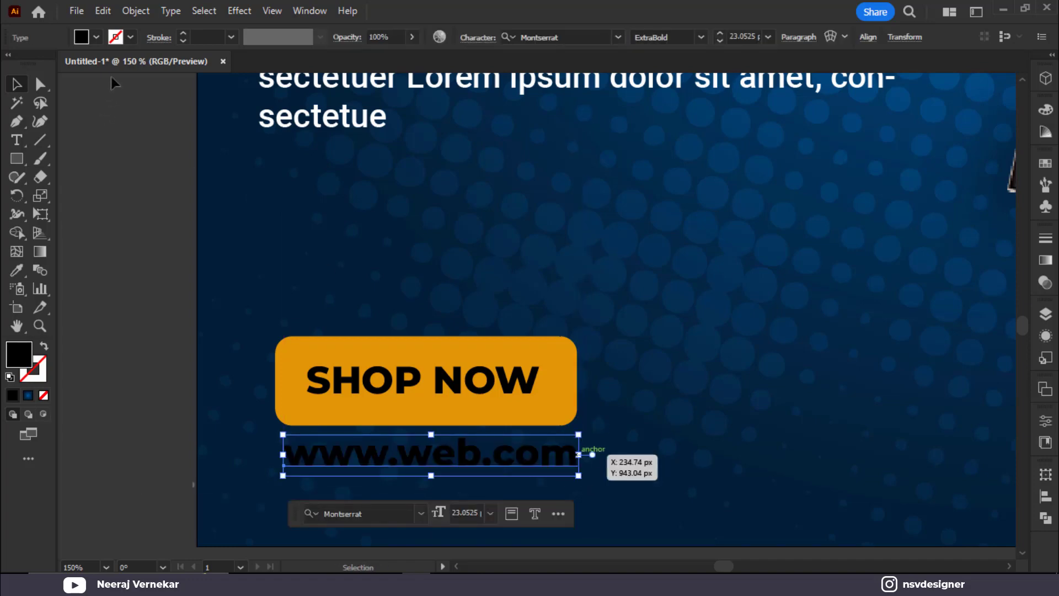
click(96, 37)
click(33, 64)
click(442, 269)
Step: Center the SHOP NOW text and the orange button on each other horizontally and vertically
drag(345, 275, 441, 469)
click(626, 376)
drag(545, 389, 525, 396)
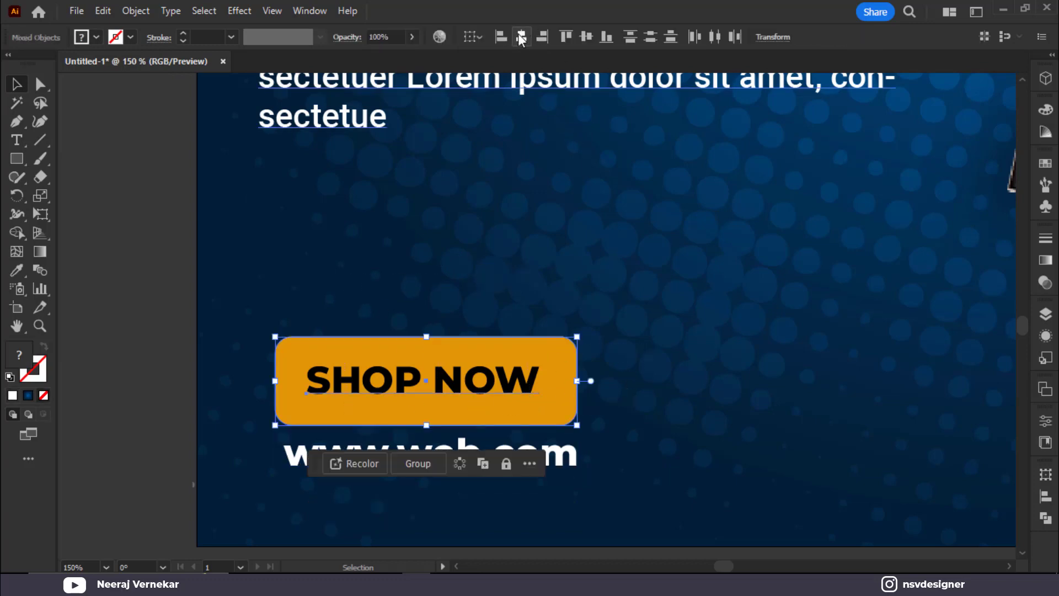
click(522, 37)
click(587, 37)
click(634, 356)
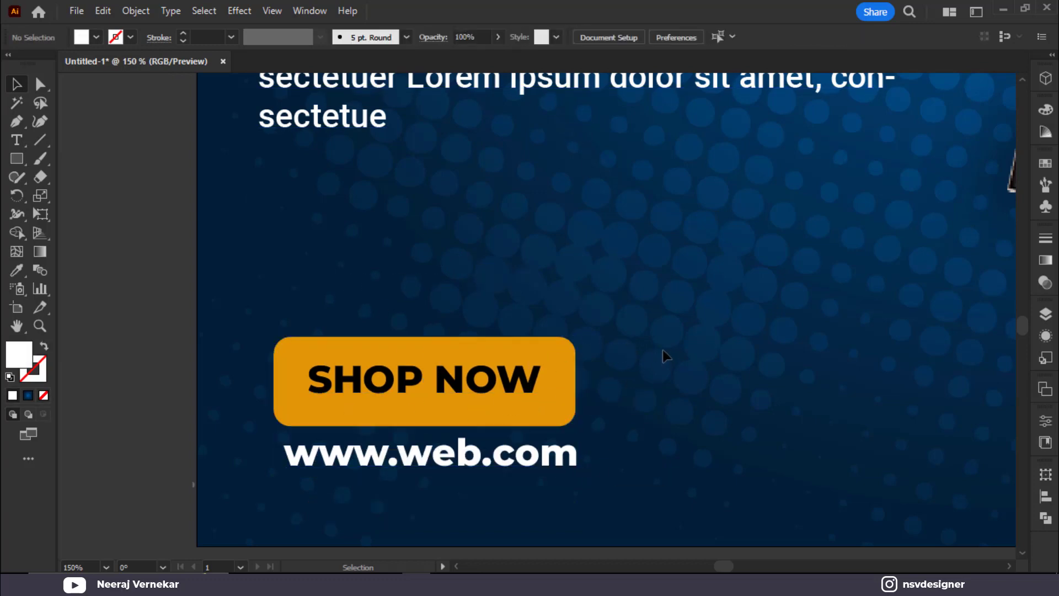
Step: Move the SHOP NOW button and web address together slightly down and left, lining them up with the body text's left edge
drag(682, 342, 530, 499)
key(F9)
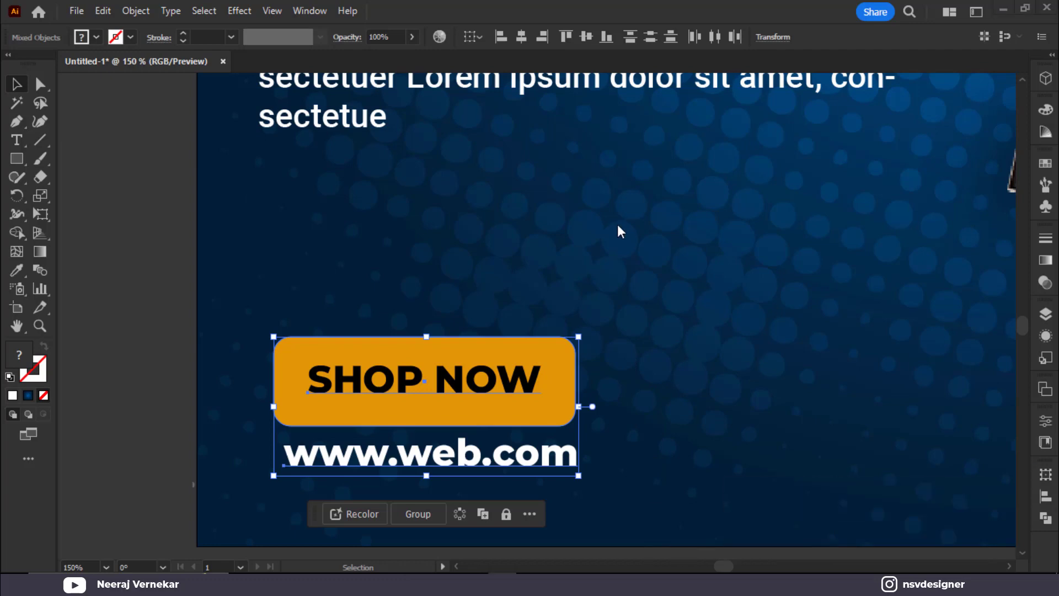
key(ctrl+0)
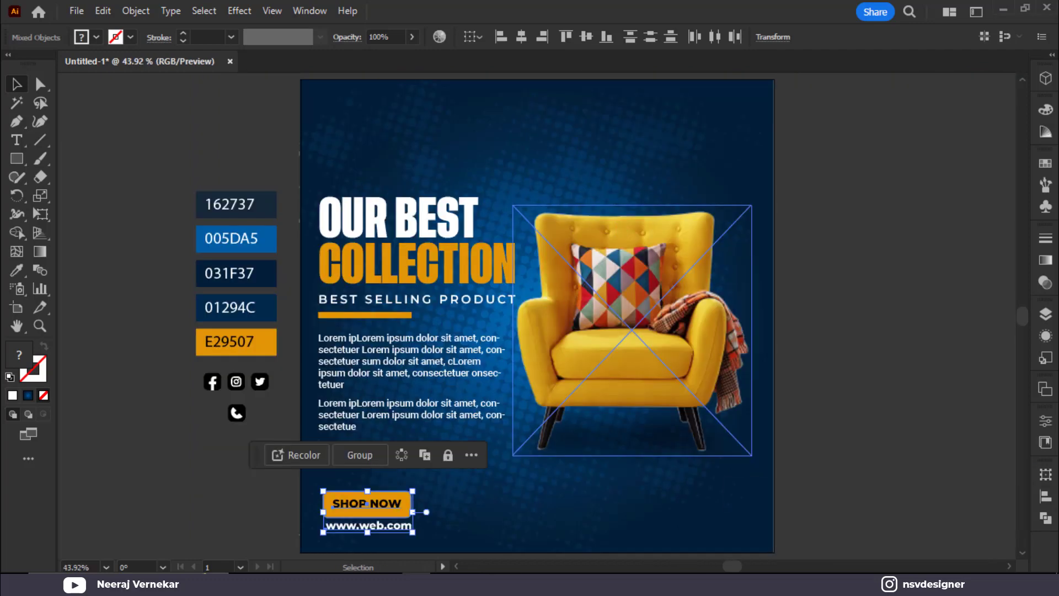
click(260, 501)
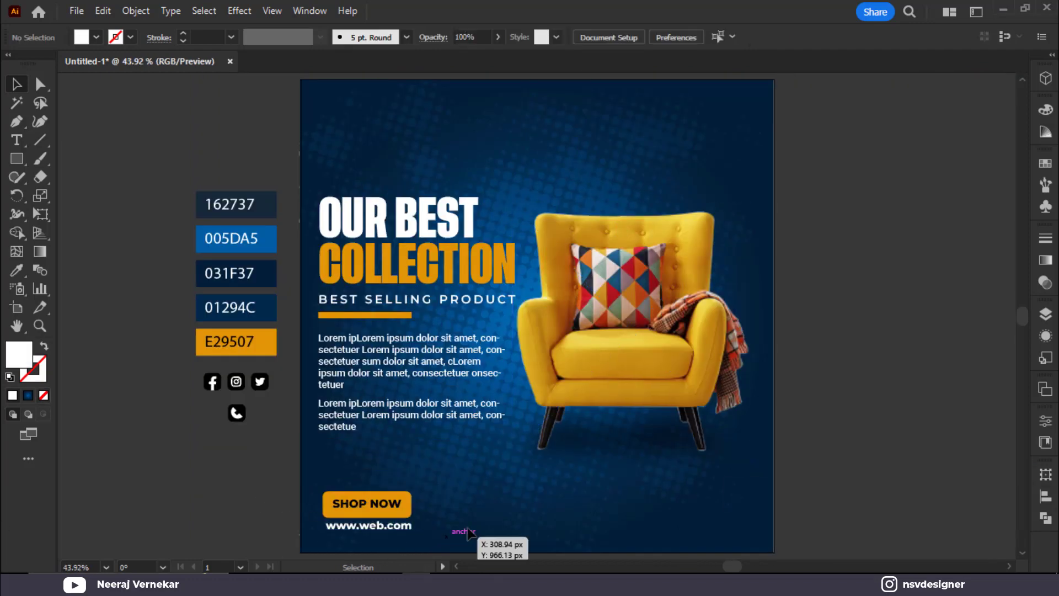
drag(445, 505, 384, 521)
click(583, 522)
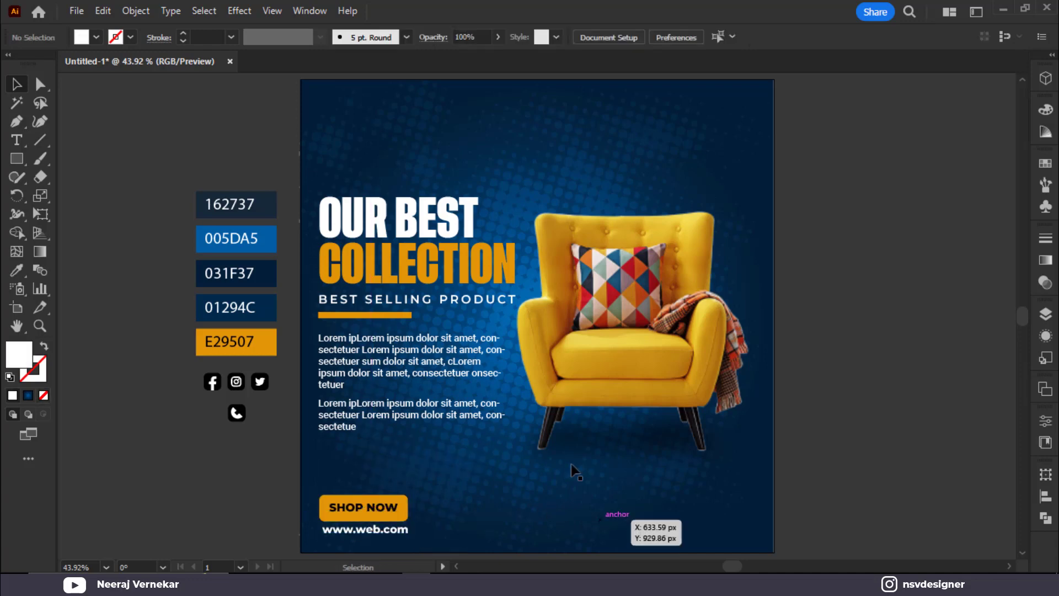
Step: Place the phone icon on the artboard below the armchair and bring it to the front
drag(237, 412, 667, 514)
right_click(667, 515)
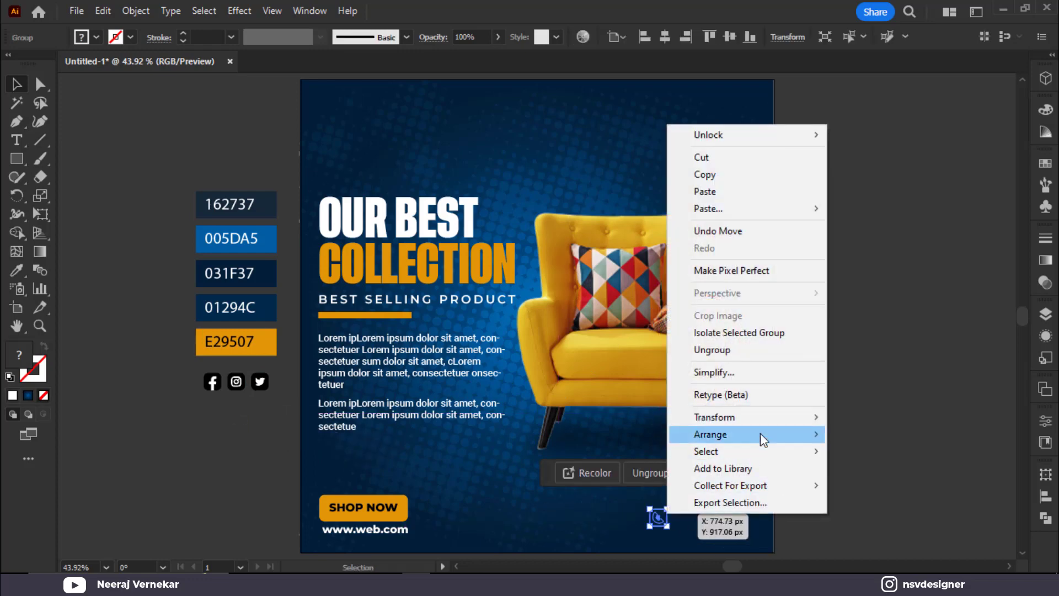
mouse_move(762, 436)
click(883, 434)
click(865, 442)
drag(662, 522, 653, 514)
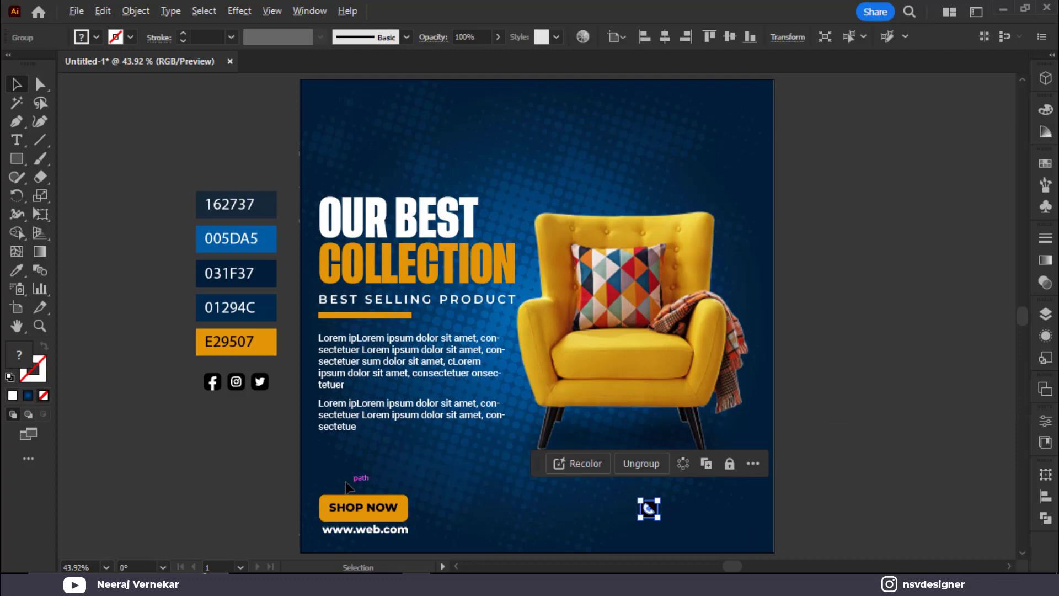
Step: Reduce the height of the orange button slightly from its bottom edge
scroll(422, 470, up, 1)
scroll(422, 470, down, 3)
click(430, 476)
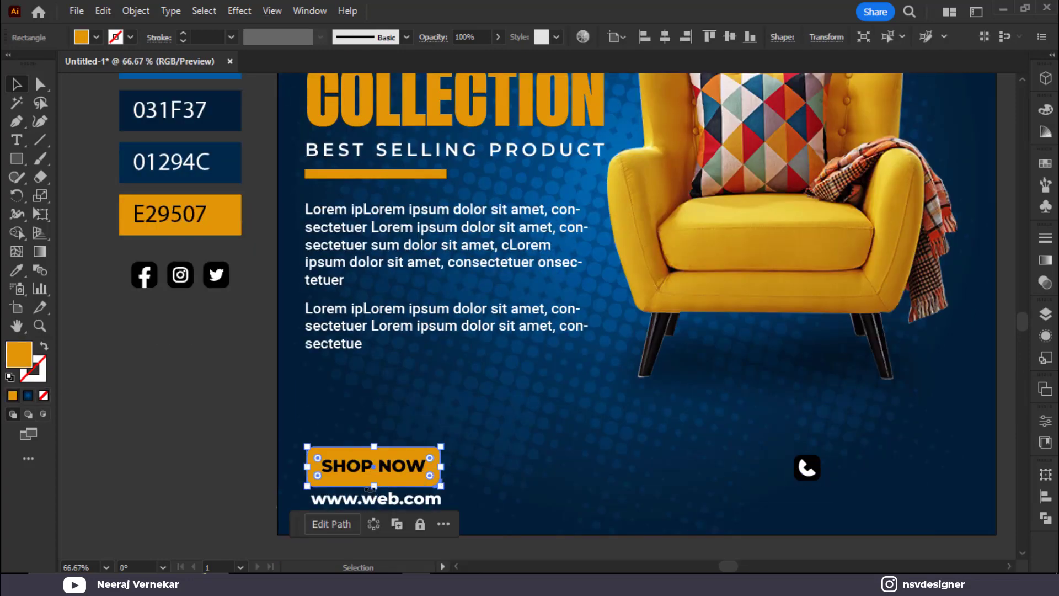
drag(374, 486, 374, 480)
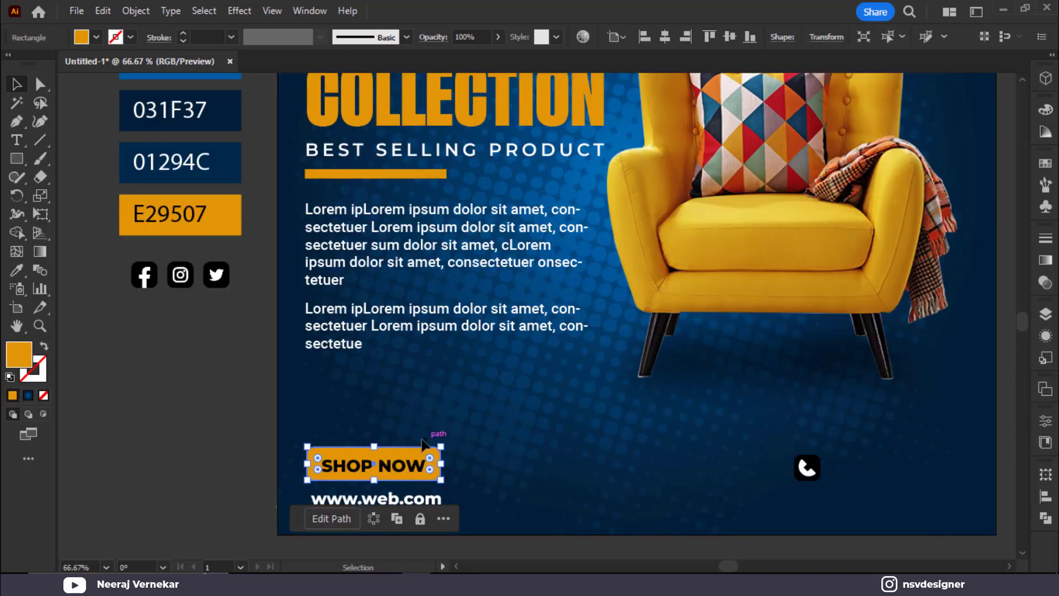
Step: Center the SHOP NOW text vertically in the orange button and move the web address slightly closer beneath it
shift+click(395, 472)
click(587, 36)
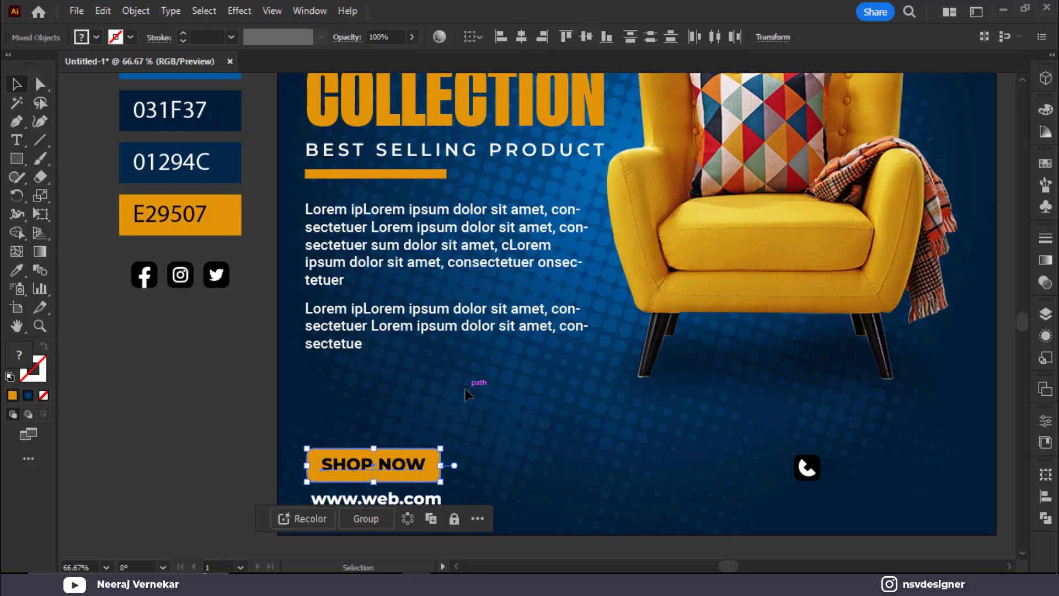
click(440, 517)
drag(405, 507, 405, 502)
click(835, 471)
double_click(820, 463)
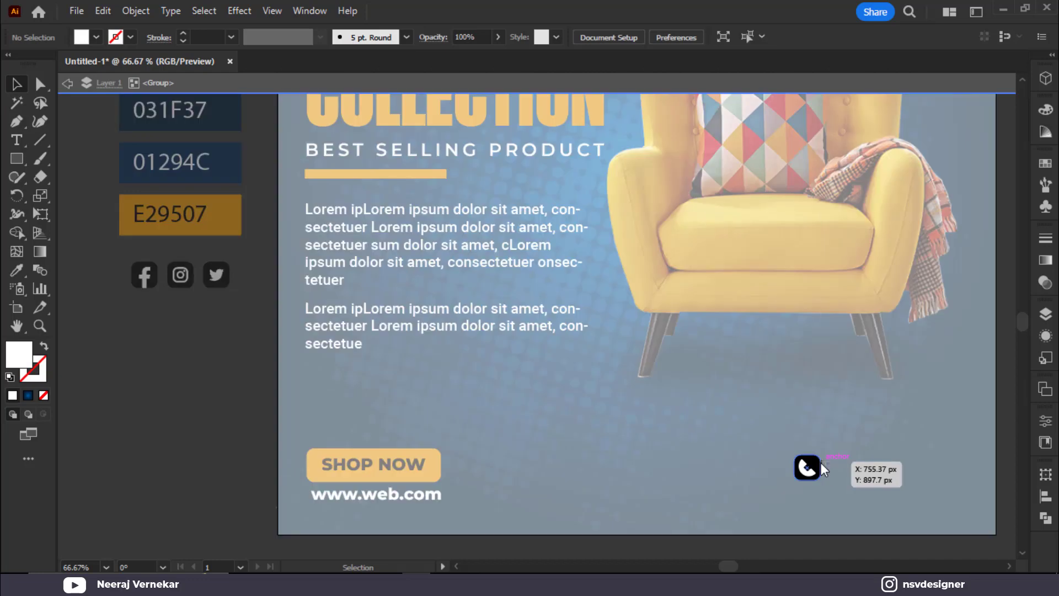
right_click(821, 462)
click(747, 438)
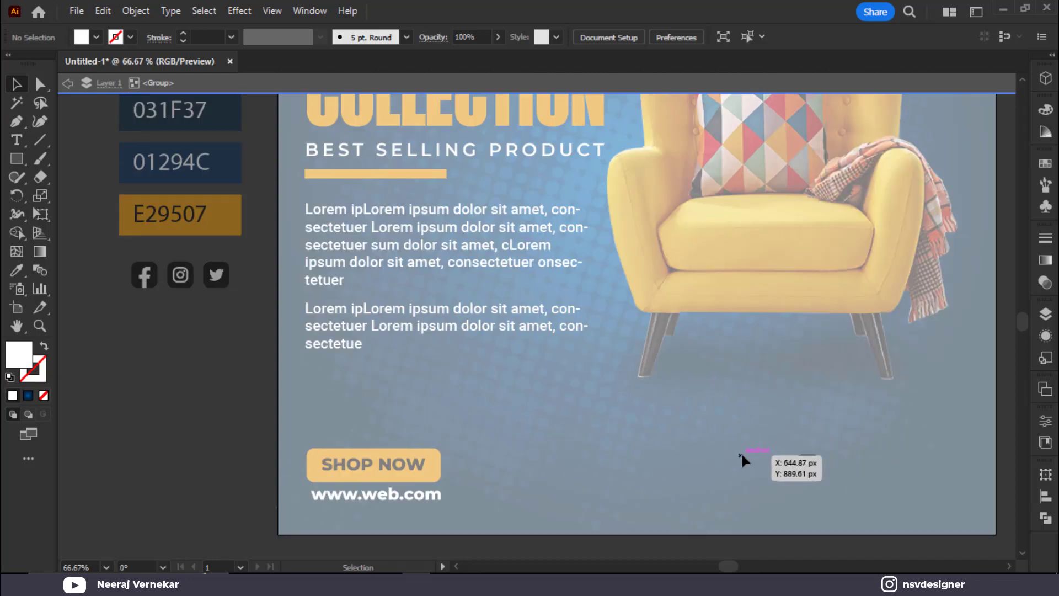
double_click(741, 452)
Step: Ungroup the phone icon and fill its background square with the orange of the E29507 swatch
right_click(822, 465)
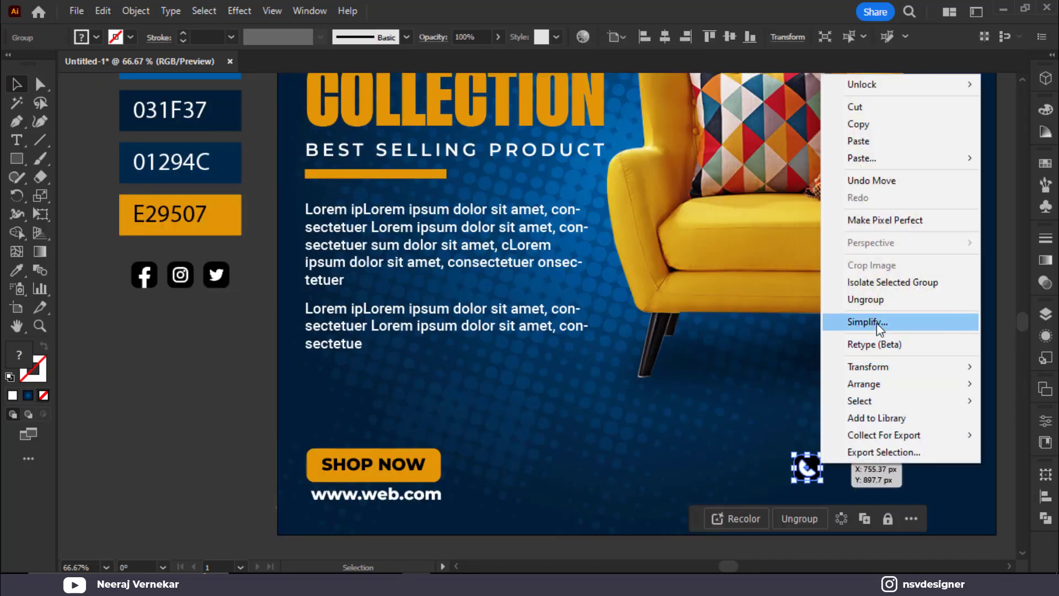
click(861, 301)
click(817, 461)
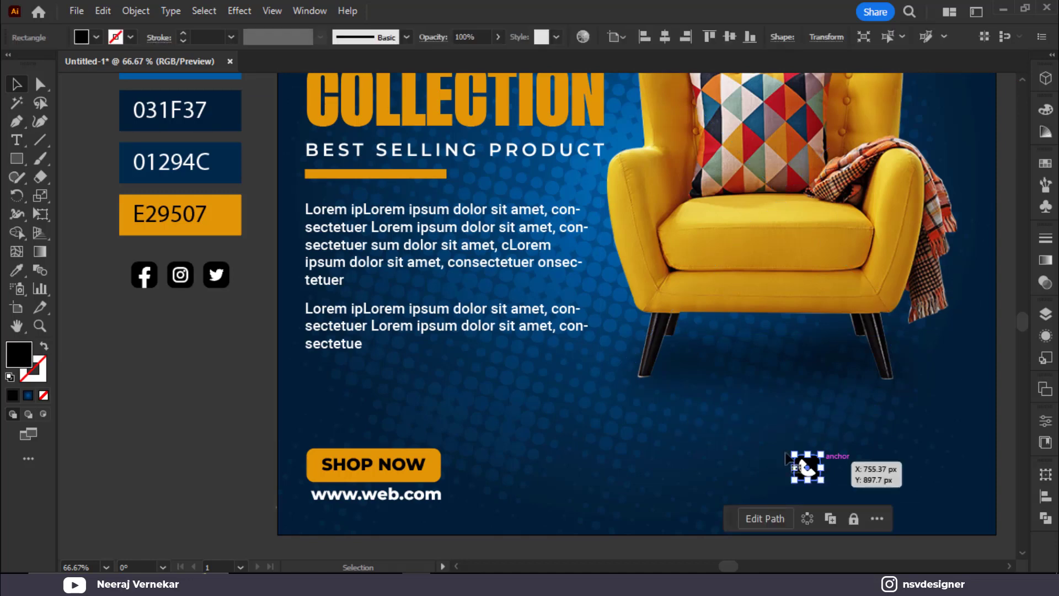
key(i)
click(241, 233)
click(17, 84)
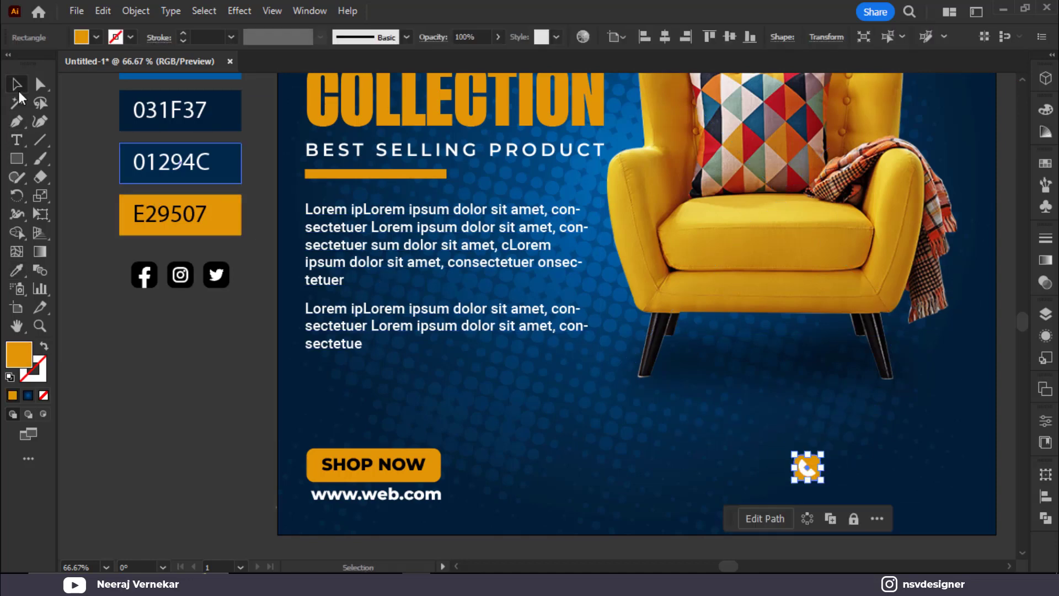
click(863, 464)
Step: Fill the white handset shape of the phone icon with the dark blue of the 031F37 swatch
click(807, 467)
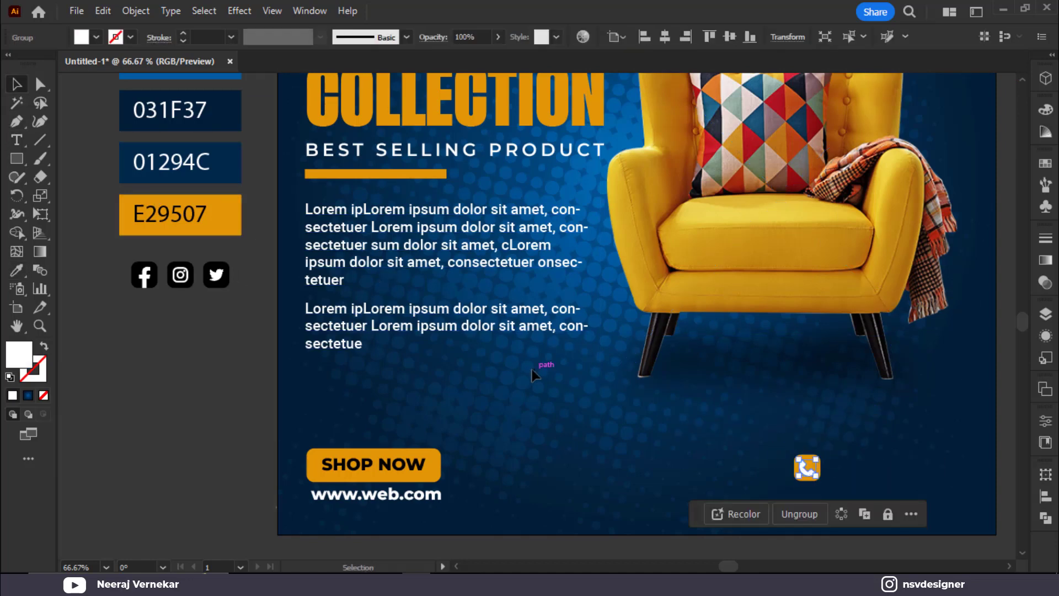
key(i)
click(234, 117)
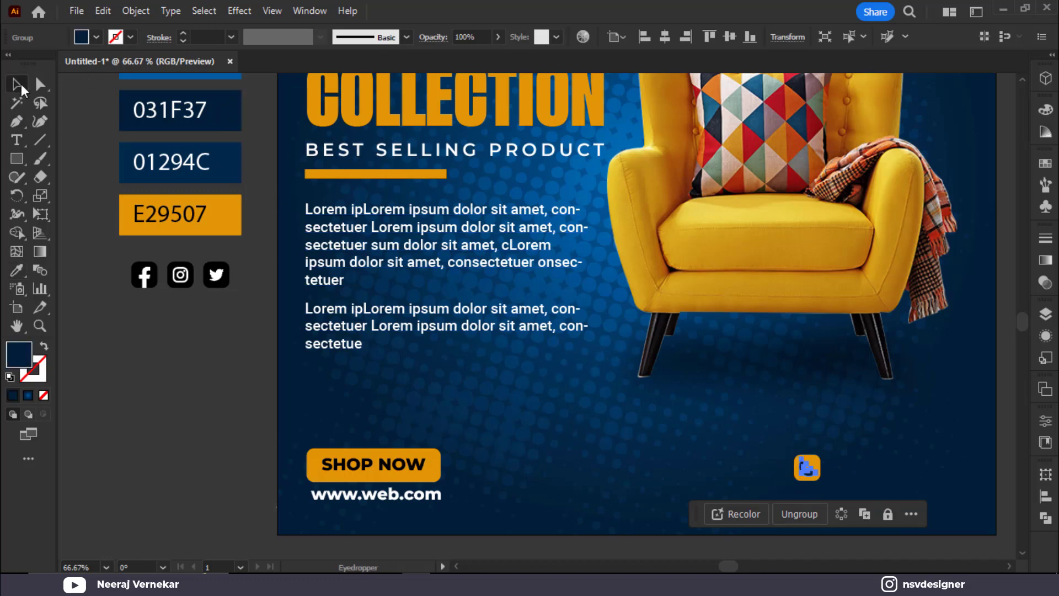
click(850, 458)
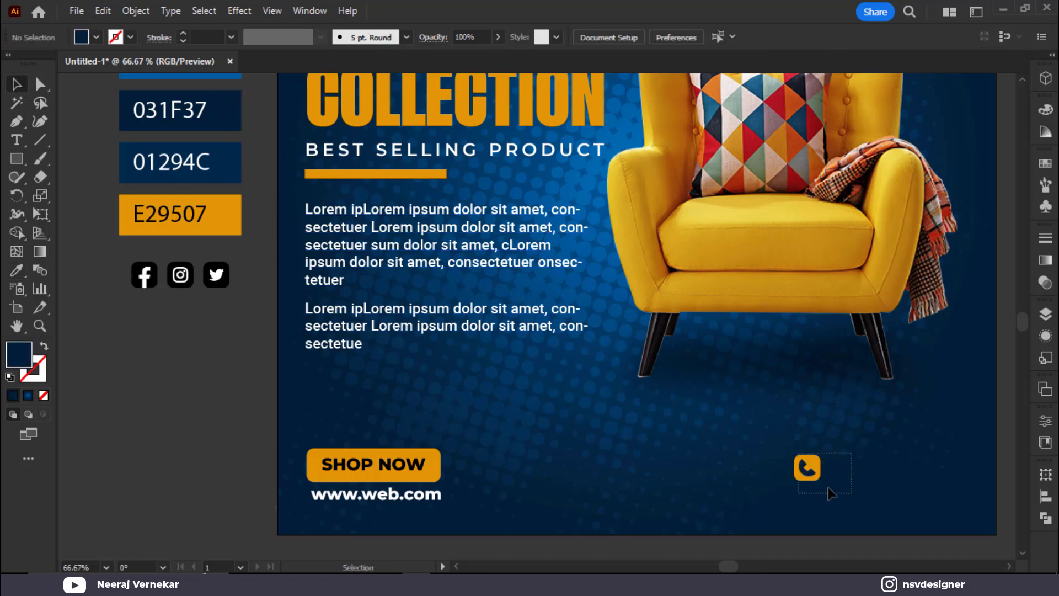
Step: Group the handset shape with its orange square
drag(851, 454, 799, 492)
key(ctrl+g)
click(859, 498)
Step: Fill the SHOP NOW text with the dark blue of the 031F37 swatch
drag(486, 456, 397, 470)
click(530, 469)
click(431, 469)
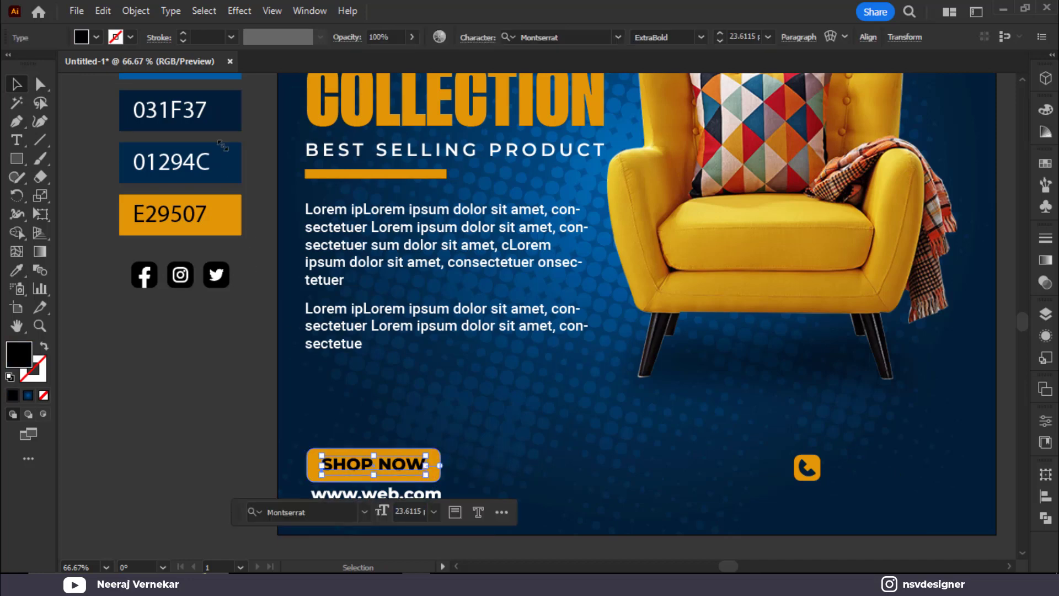
key(i)
click(221, 118)
scroll(331, 197, up, 4)
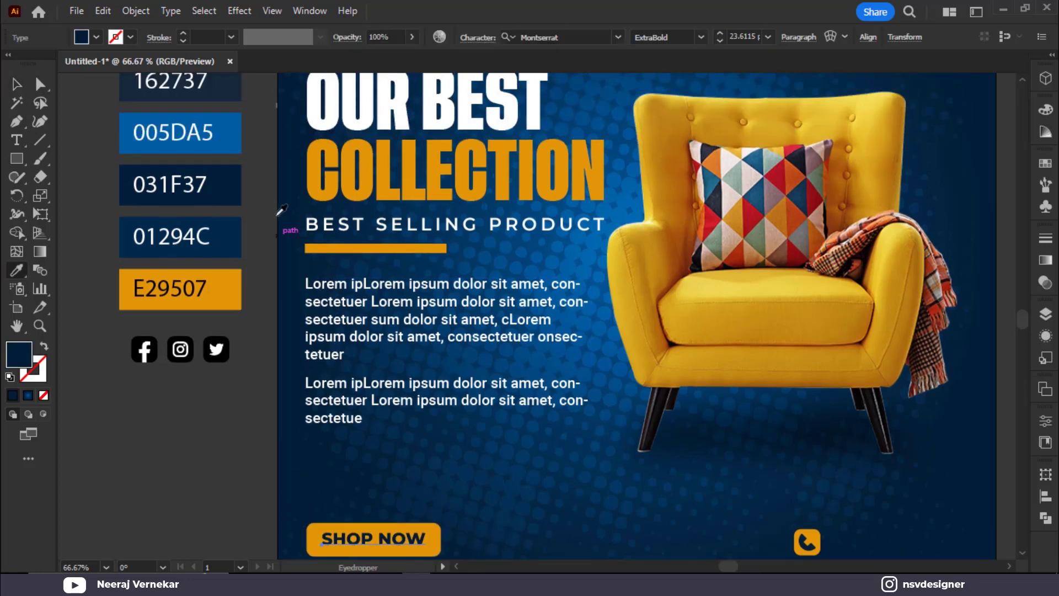
scroll(350, 367, down, 2)
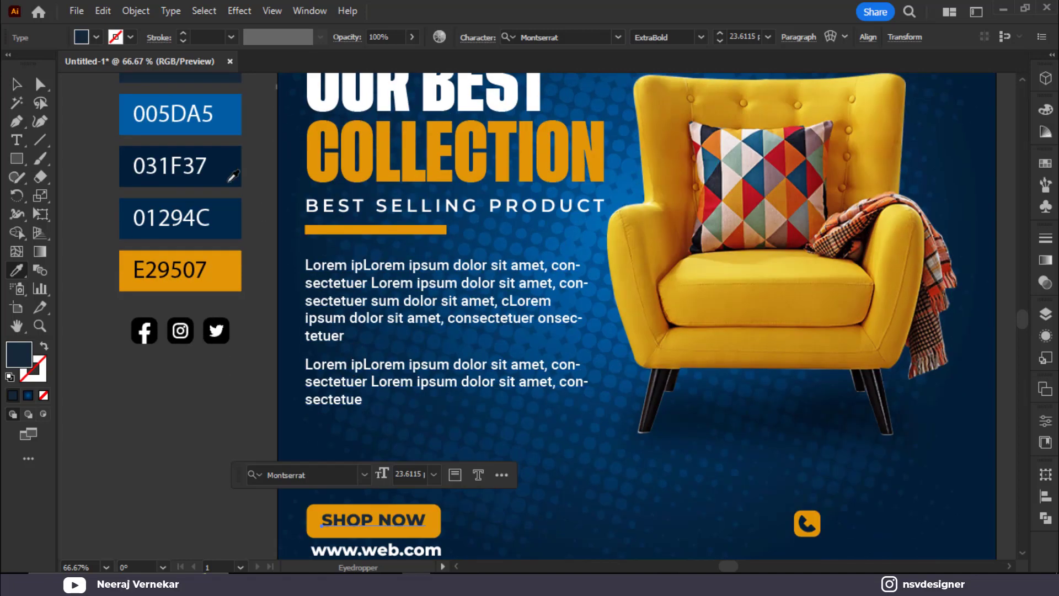
click(14, 91)
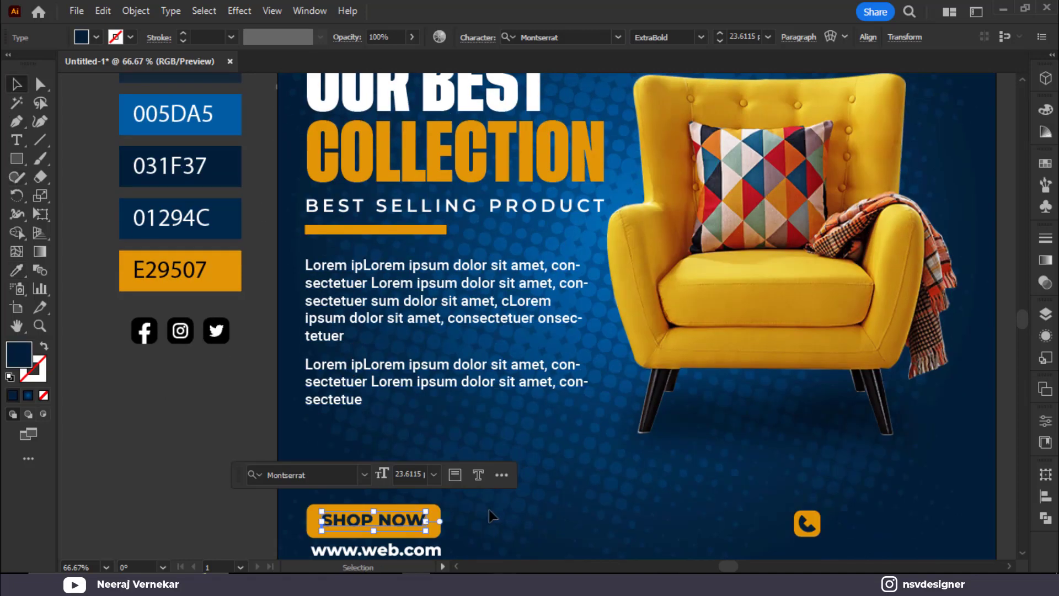
click(490, 510)
Step: Group the SHOP NOW text with its orange button
scroll(494, 485, down, 1)
click(399, 509)
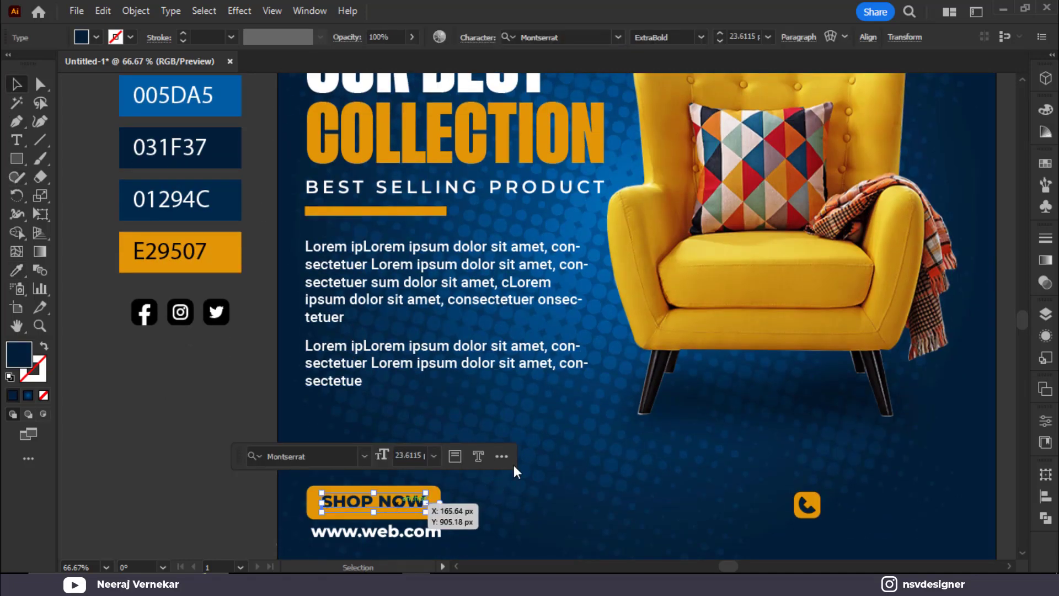
shift+click(417, 509)
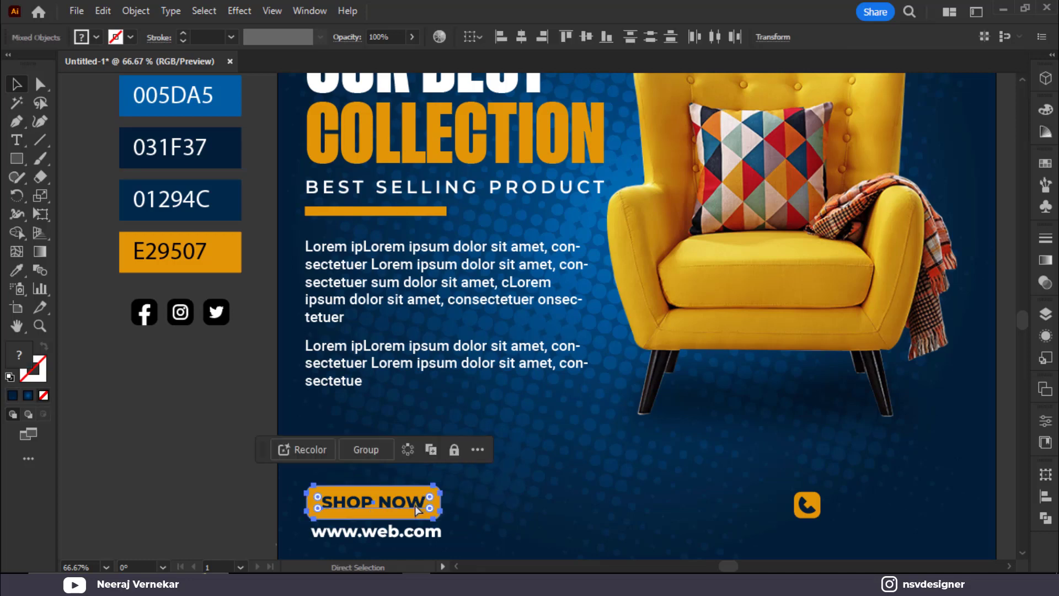
key(ctrl+g)
click(570, 529)
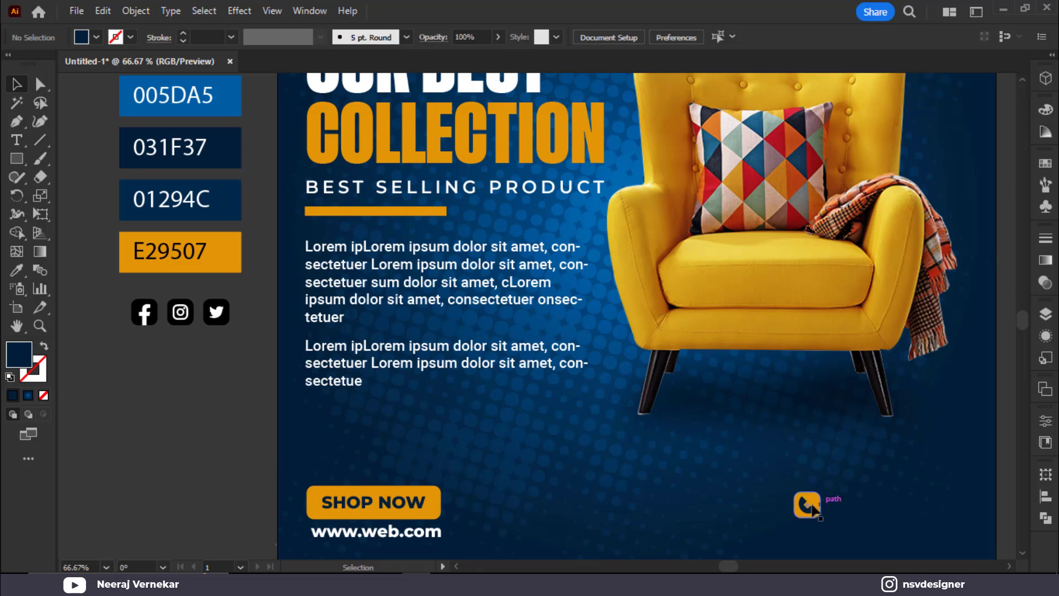
Step: Add a "Contact US" text line between the SHOP NOW button and the phone icon
click(17, 141)
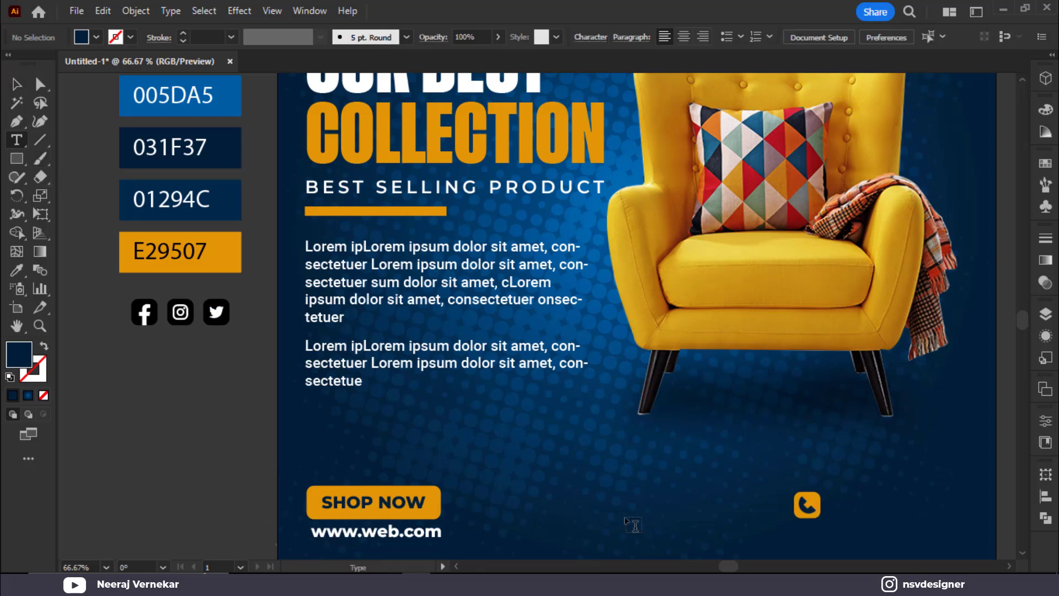
click(626, 521)
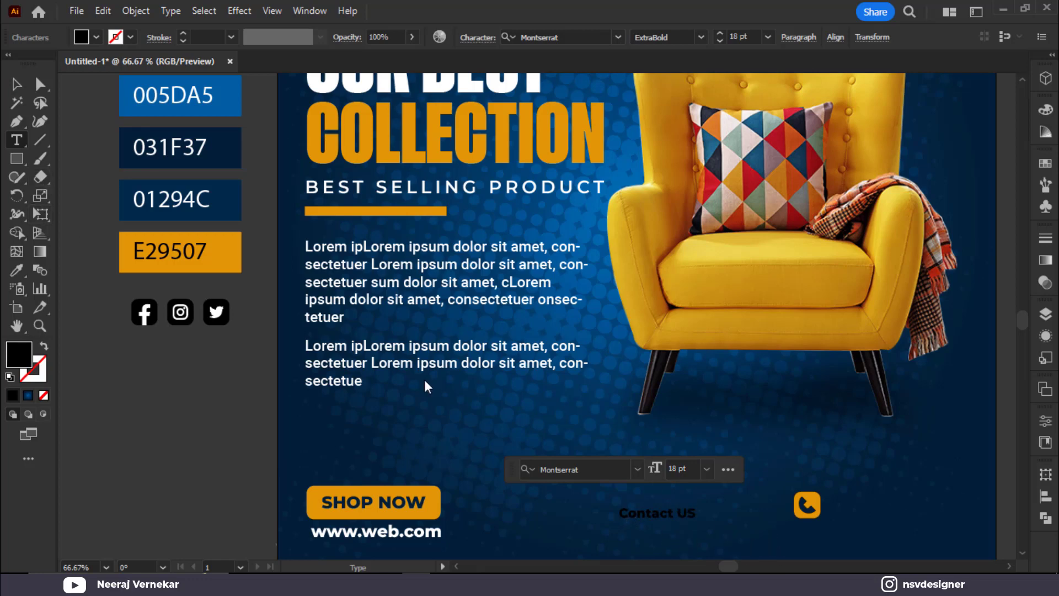
click(17, 84)
click(656, 485)
Step: Duplicate the Contact US line directly below itself and replace the copy's text with the contact phone number
click(657, 514)
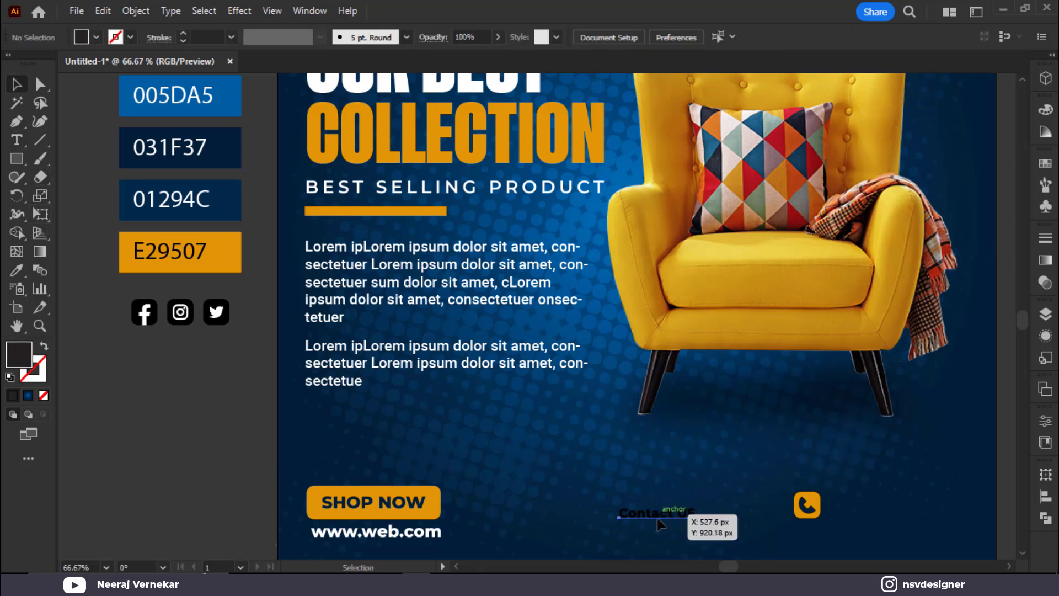
drag(657, 521, 657, 533)
double_click(657, 533)
key(ctrl+a)
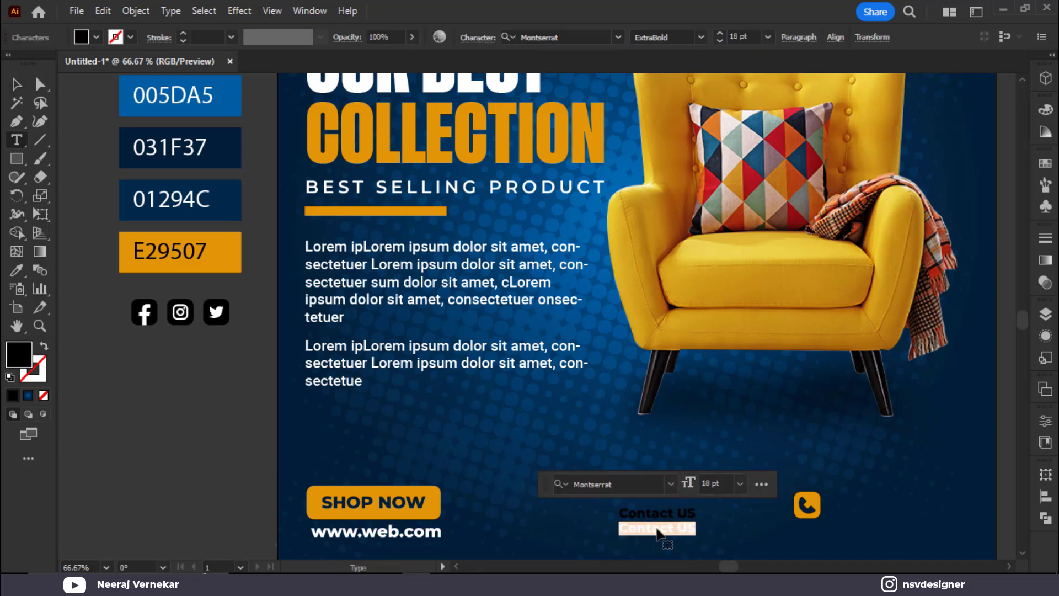
text(+1)
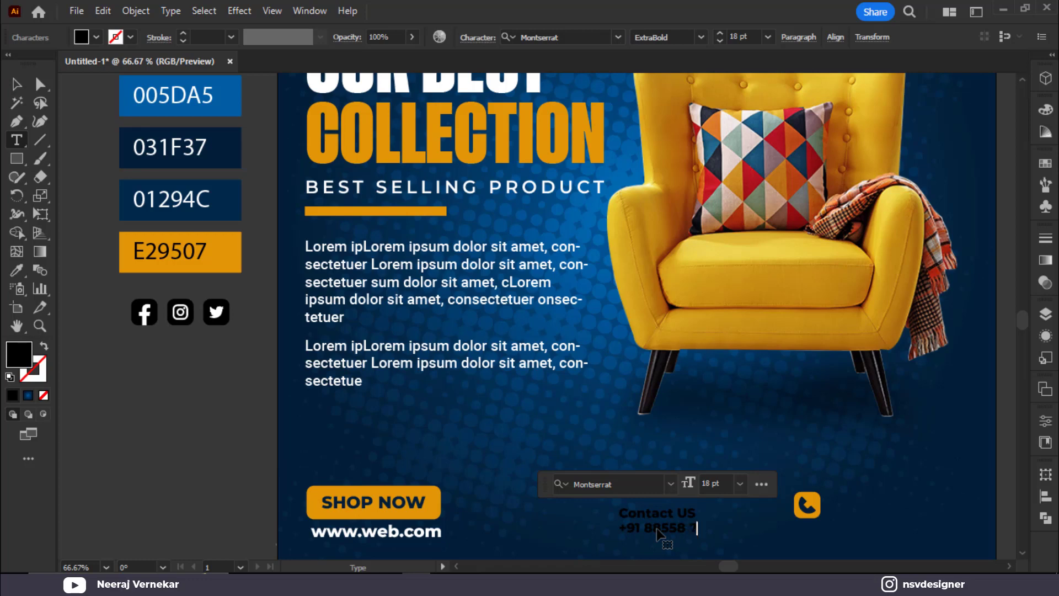
key(Escape)
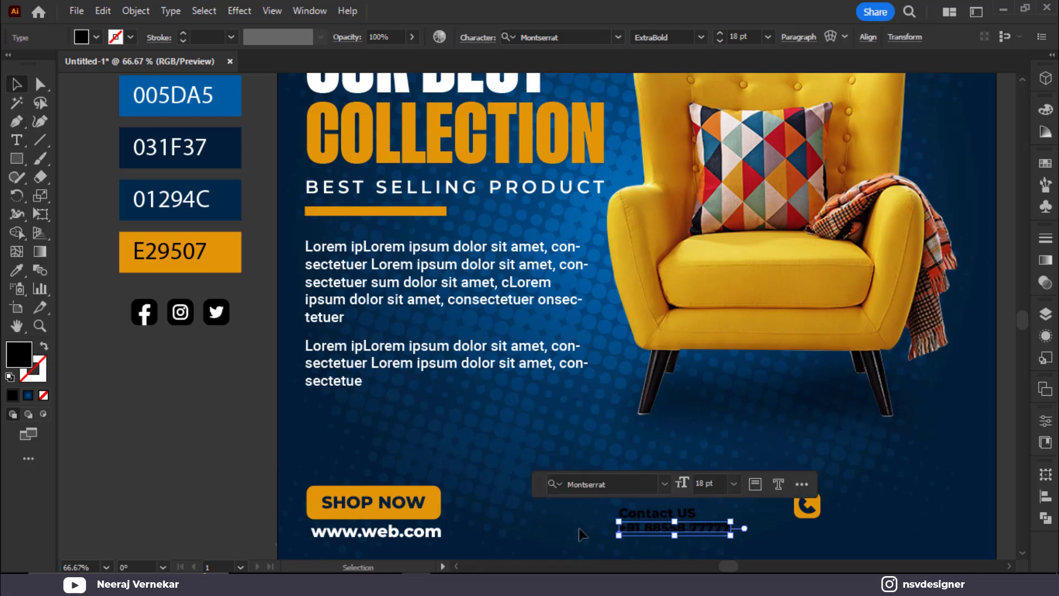
click(582, 534)
click(679, 530)
key(i)
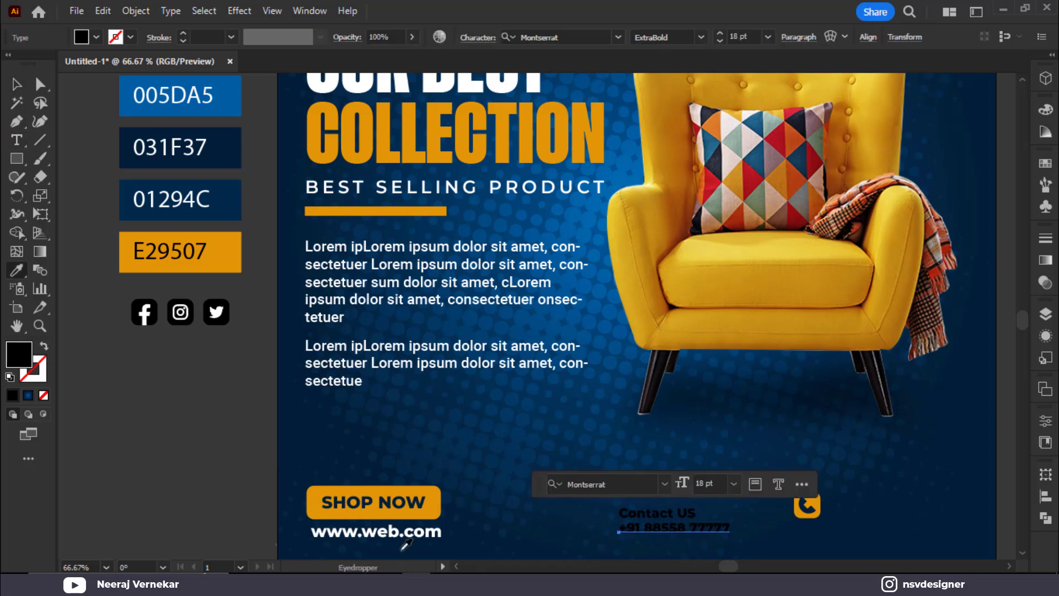
click(418, 530)
key(v)
click(705, 544)
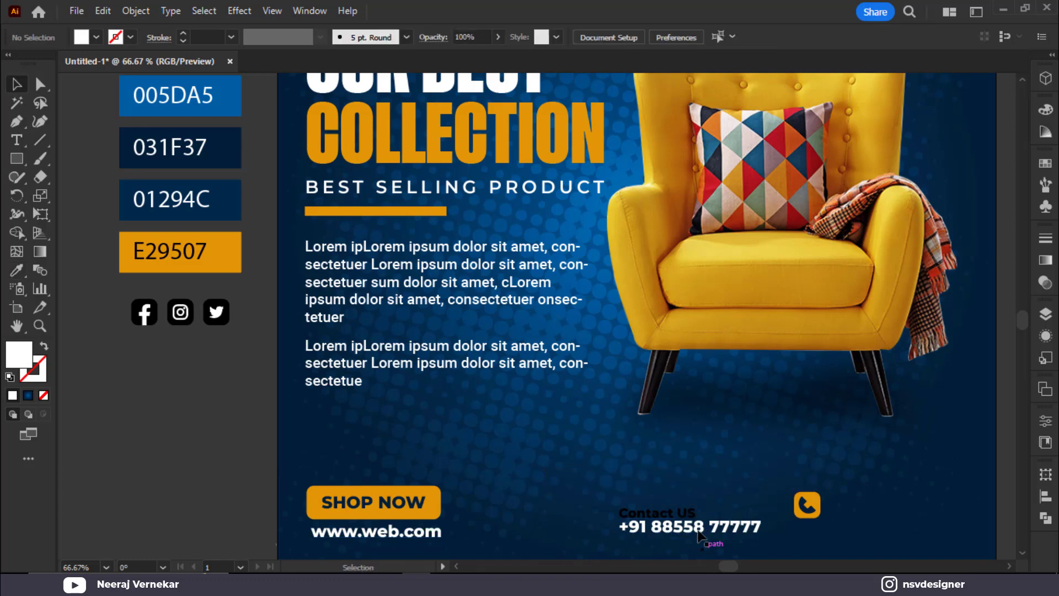
Step: Fill the Contact US text with the orange of the E29507 swatch
click(694, 512)
key(i)
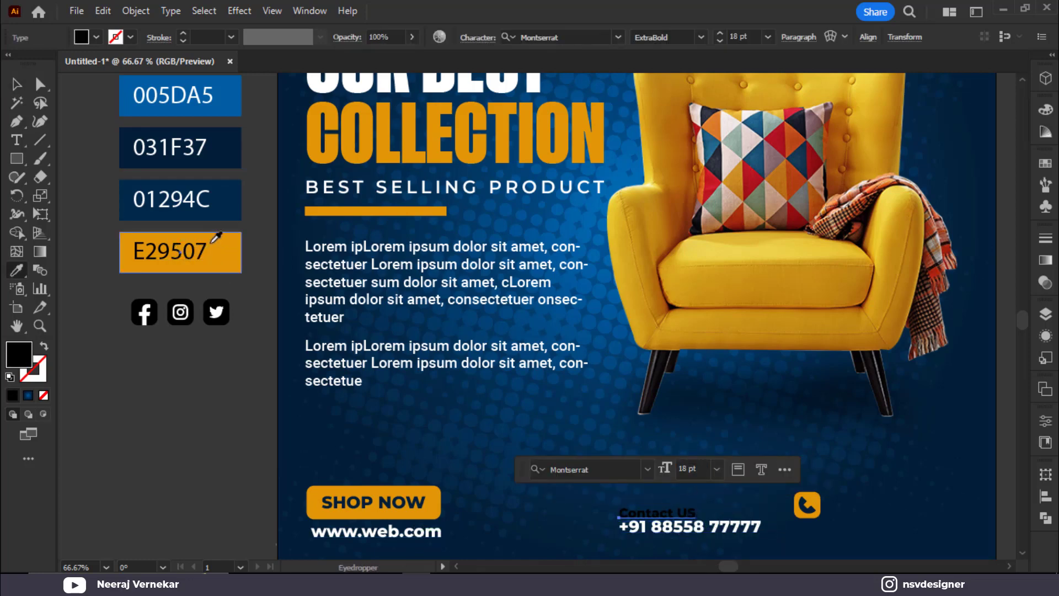
click(182, 252)
key(v)
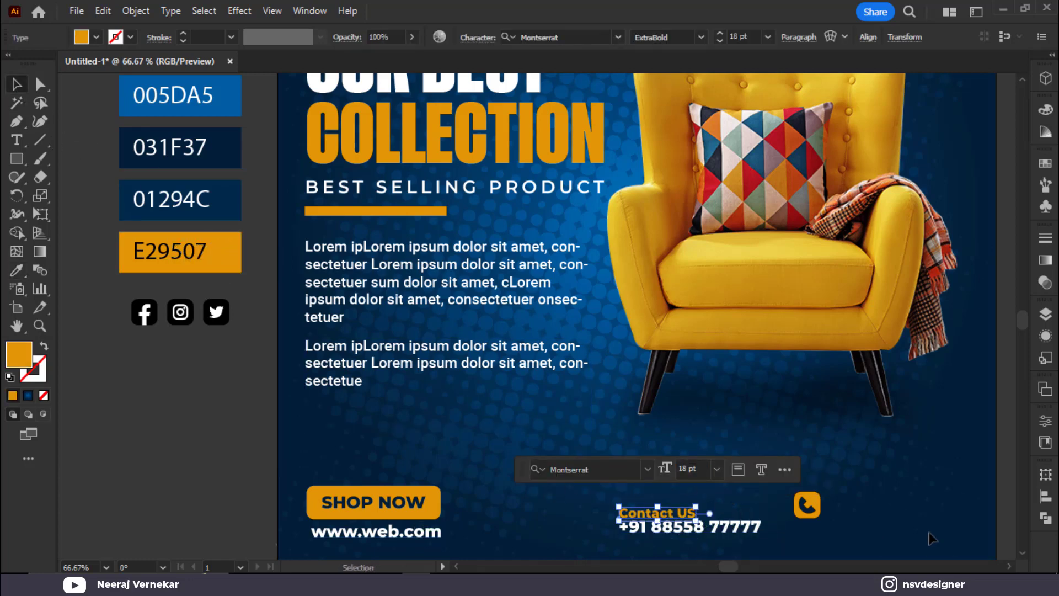
click(797, 535)
Step: Move the phone number directly below the phone icon and the Contact US text beside the icon
drag(736, 527, 914, 531)
click(665, 527)
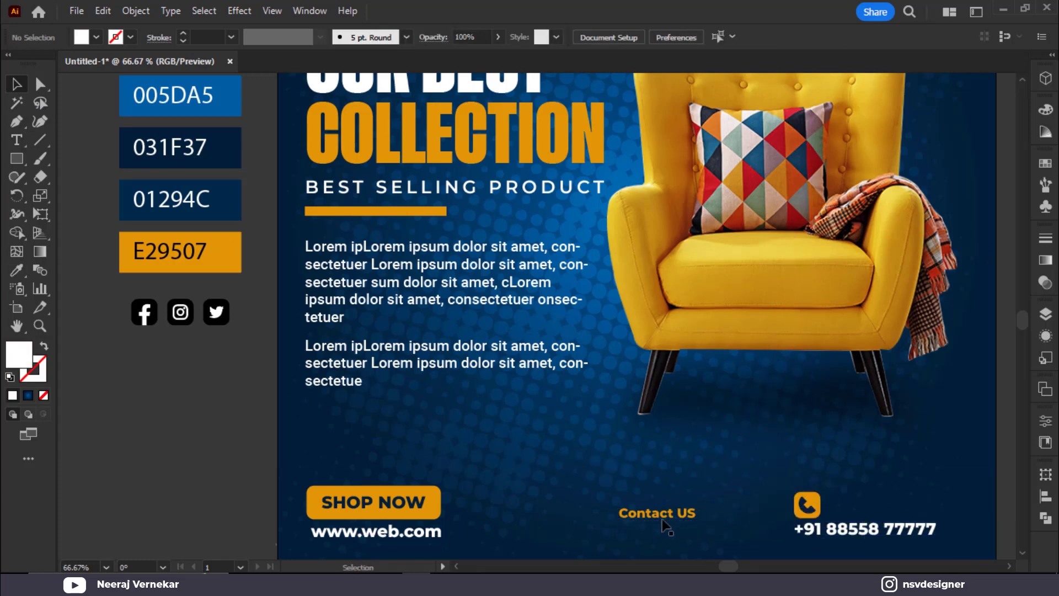
drag(665, 527, 874, 516)
click(953, 512)
scroll(934, 508, down, 1)
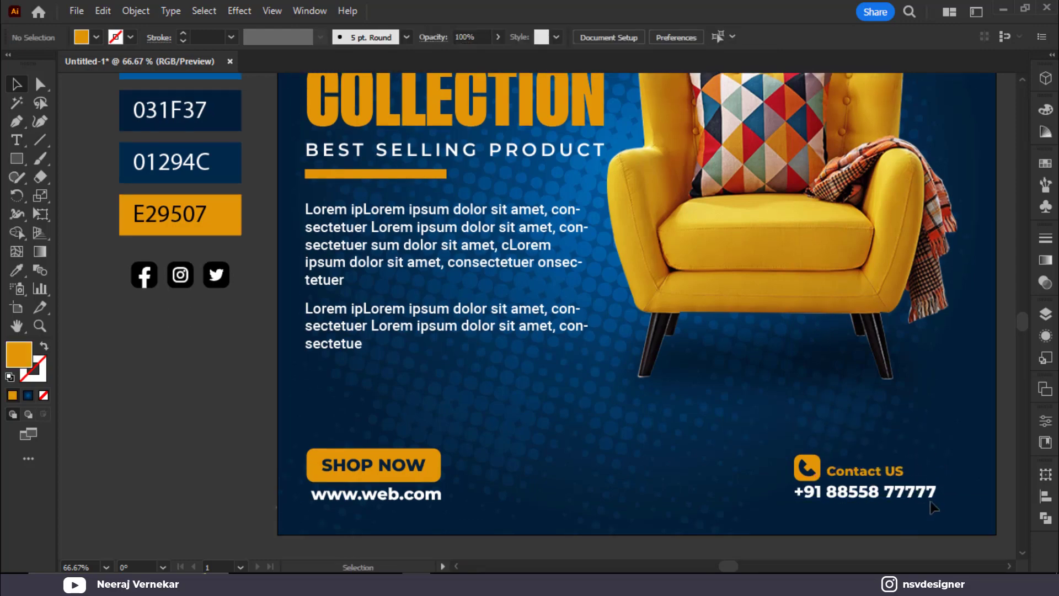
Step: Stack the Contact US text above the phone number, both to the right of the phone icon
scroll(838, 516, up, 2)
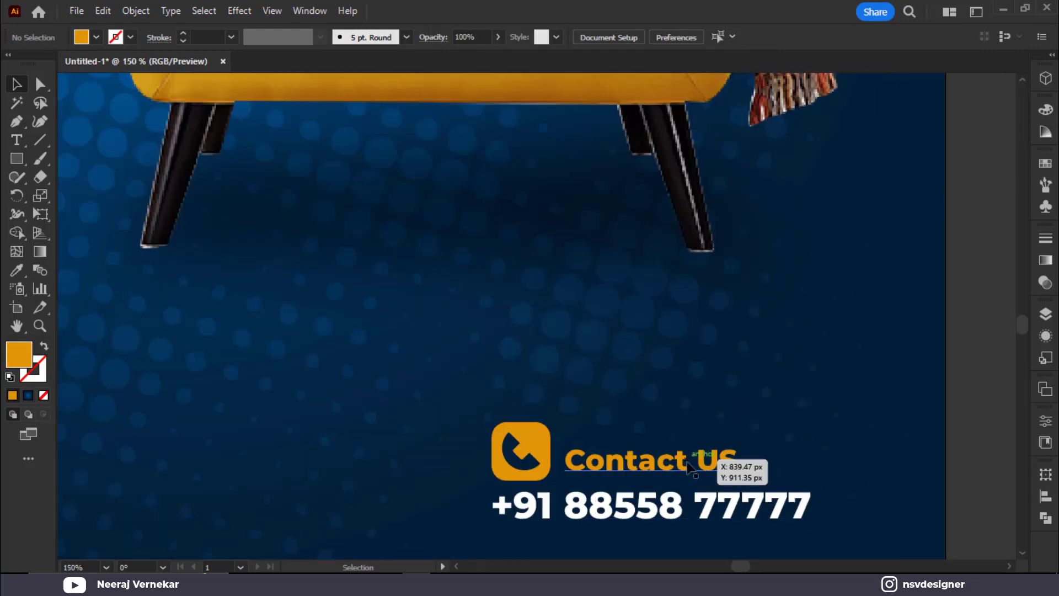
click(634, 470)
drag(634, 470, 635, 439)
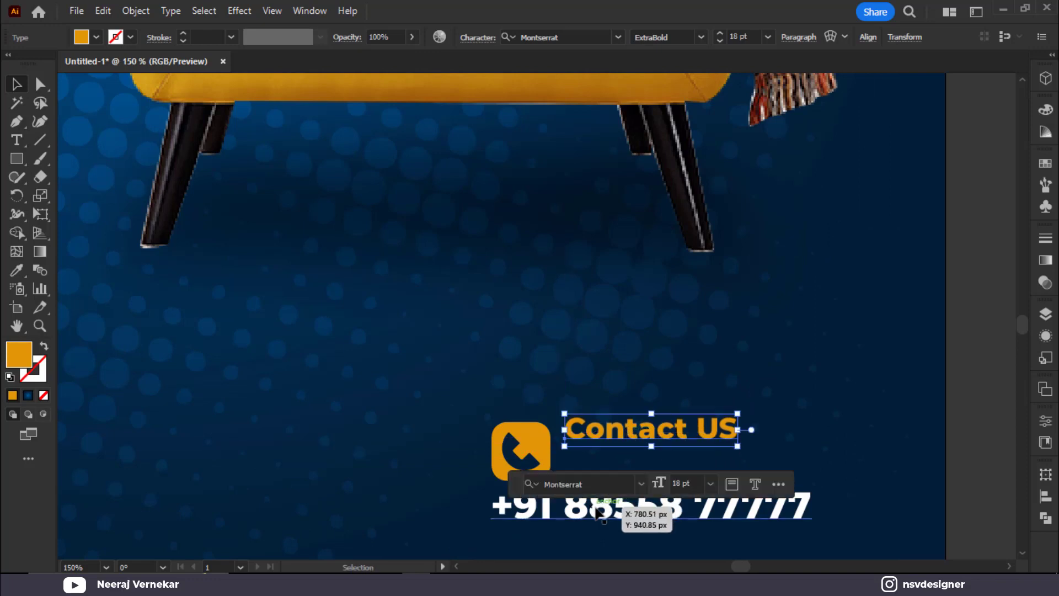
drag(587, 508, 656, 476)
drag(615, 440, 616, 443)
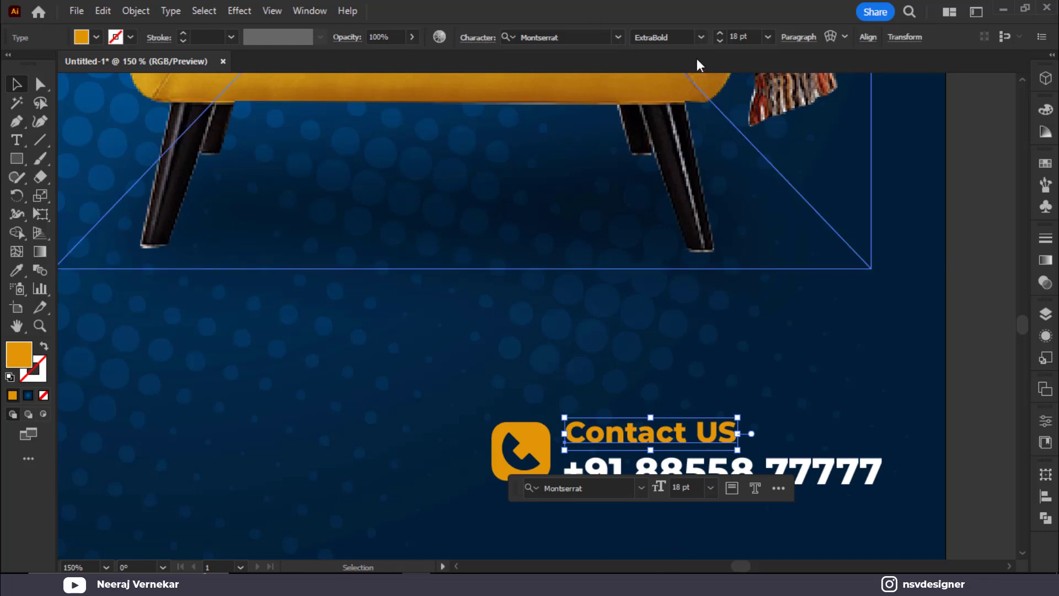
Step: Set the Contact US text's font style to Montserrat Medium
click(702, 37)
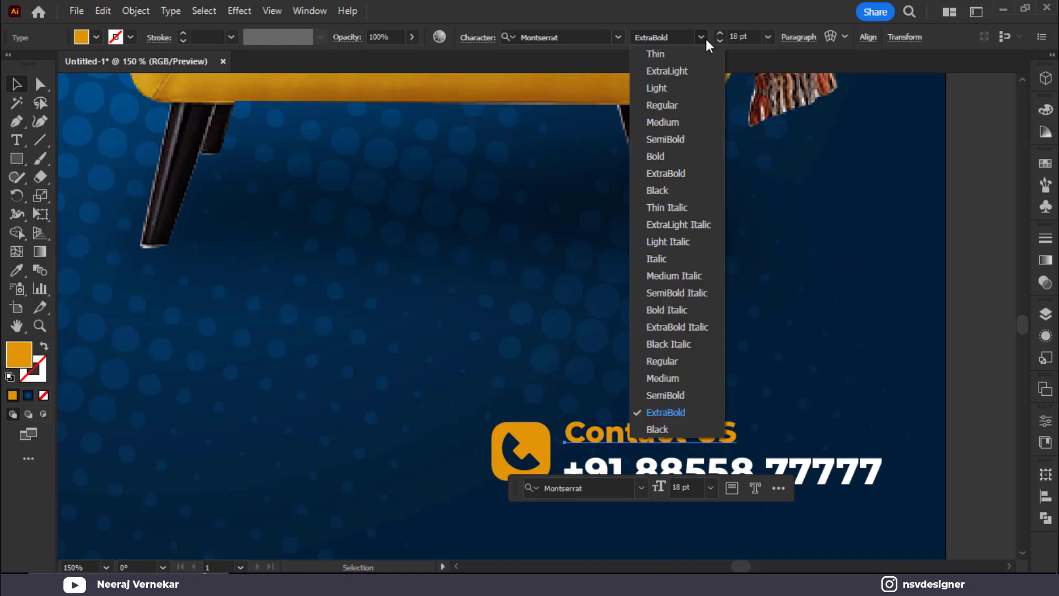
click(686, 378)
click(724, 420)
Step: Try to vertically centre the phone icon and both contact text lines on one another
drag(455, 492, 455, 491)
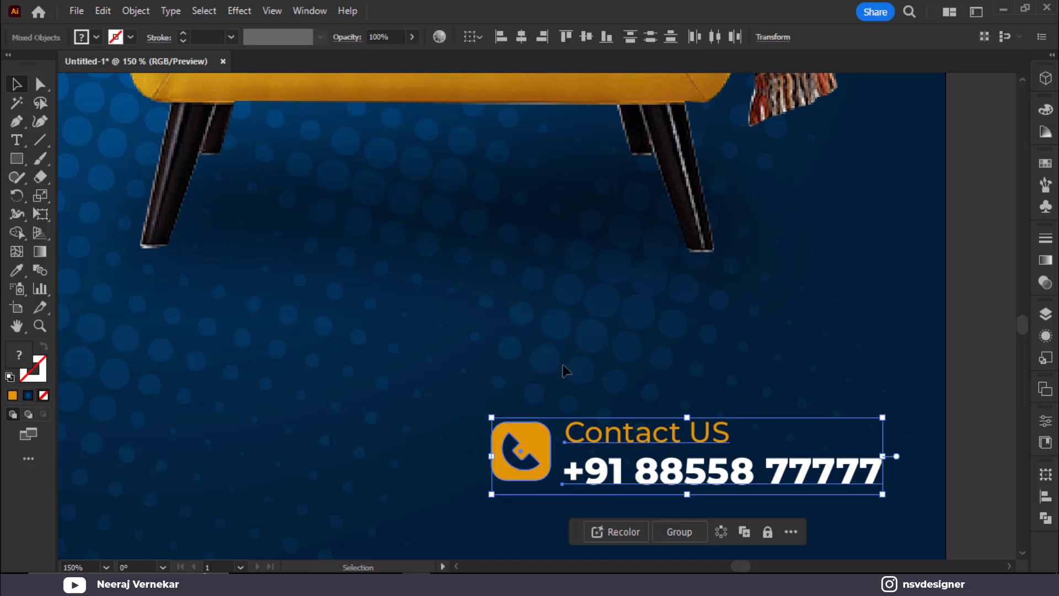
click(587, 37)
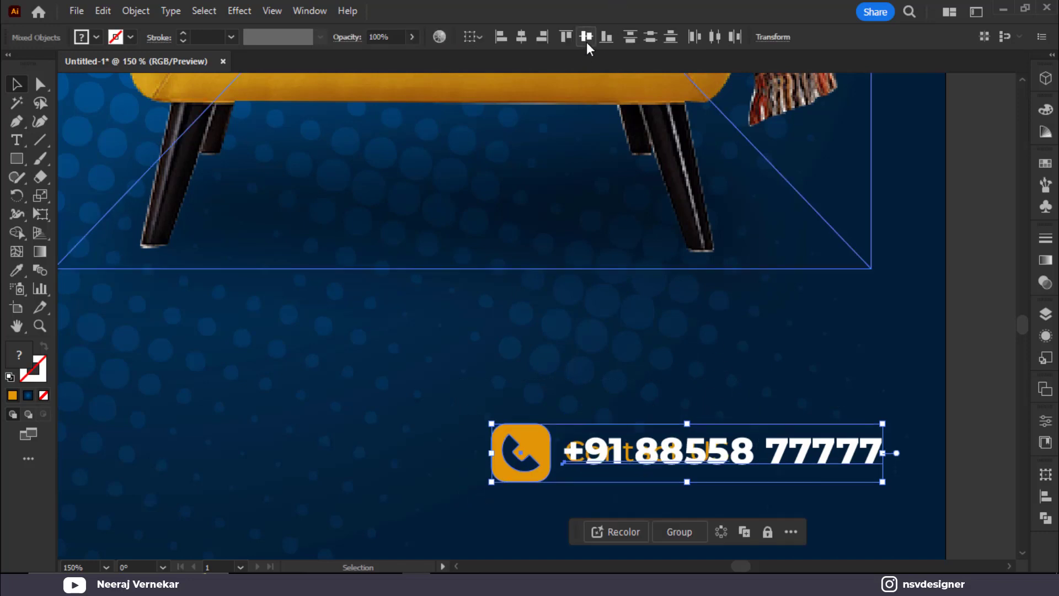
key(ctrl+z)
click(463, 407)
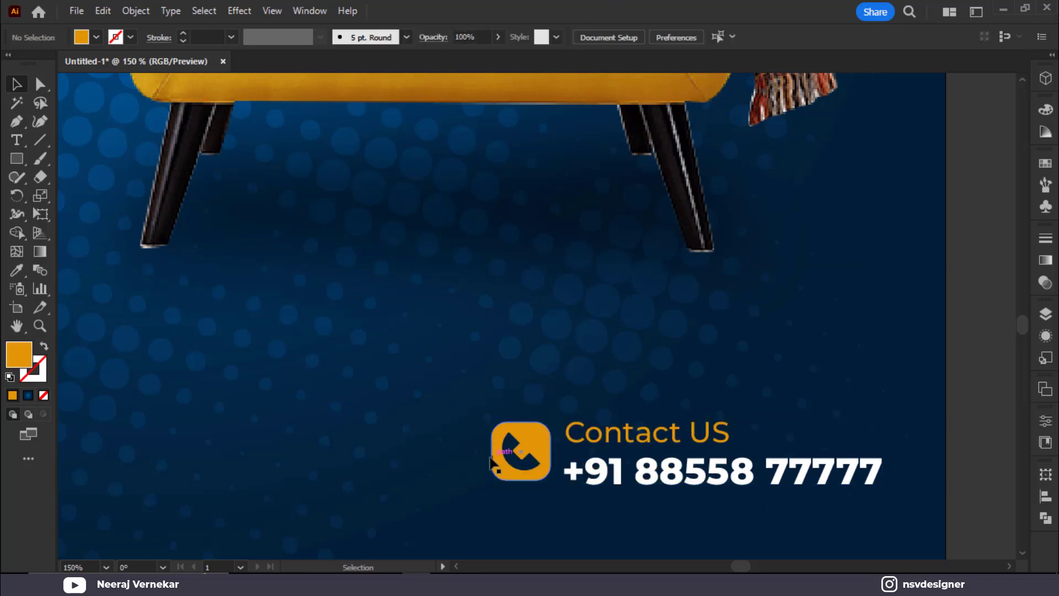
Step: Try left, horizontal-centre and vertical-centre alignment of the phone icon with the phone number line
click(527, 468)
click(610, 474)
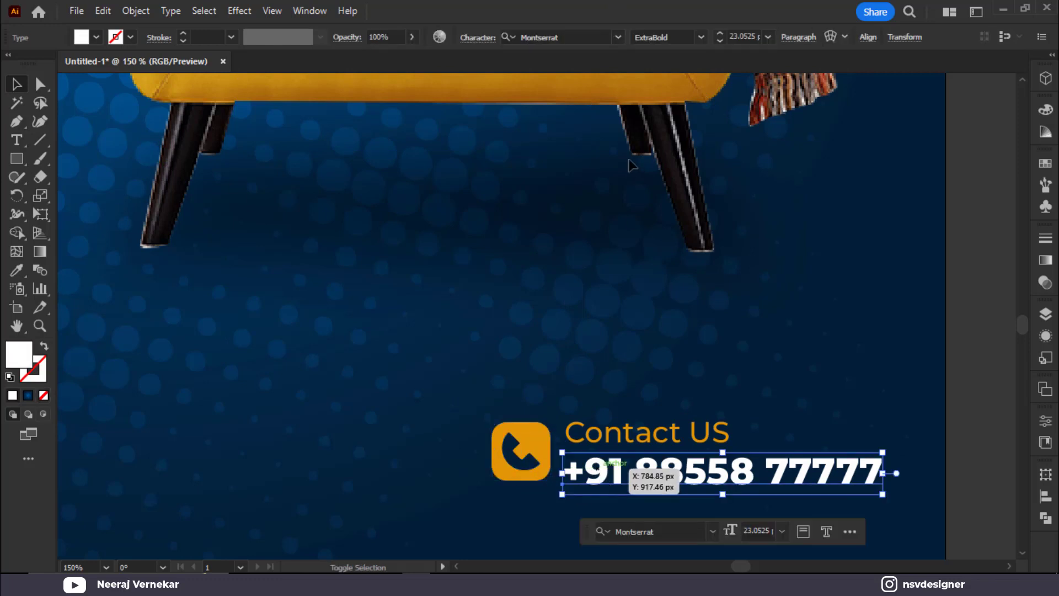
shift+click(524, 450)
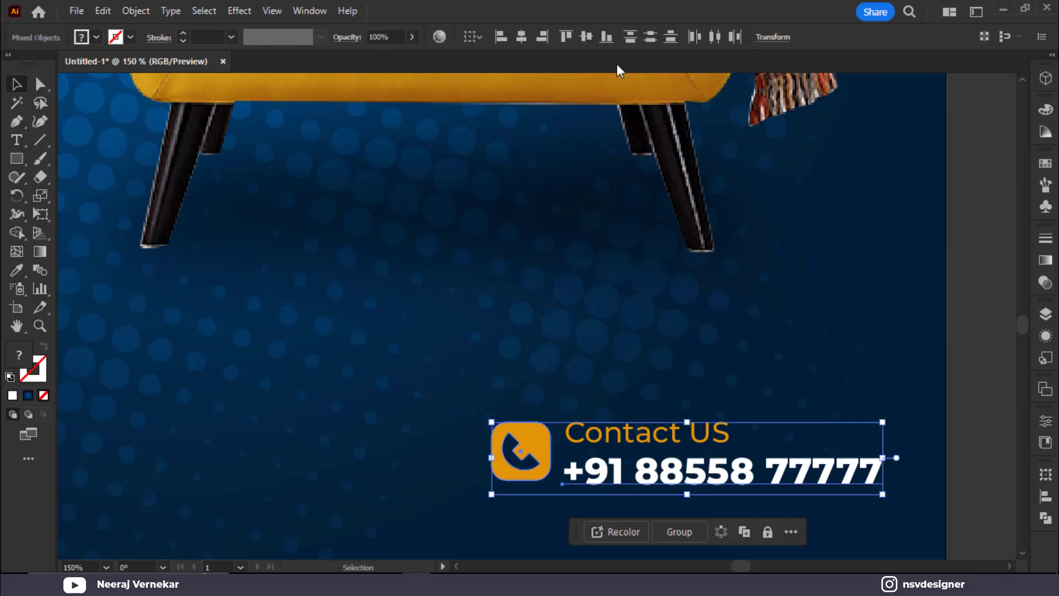
click(501, 41)
key(ctrl+z)
click(521, 42)
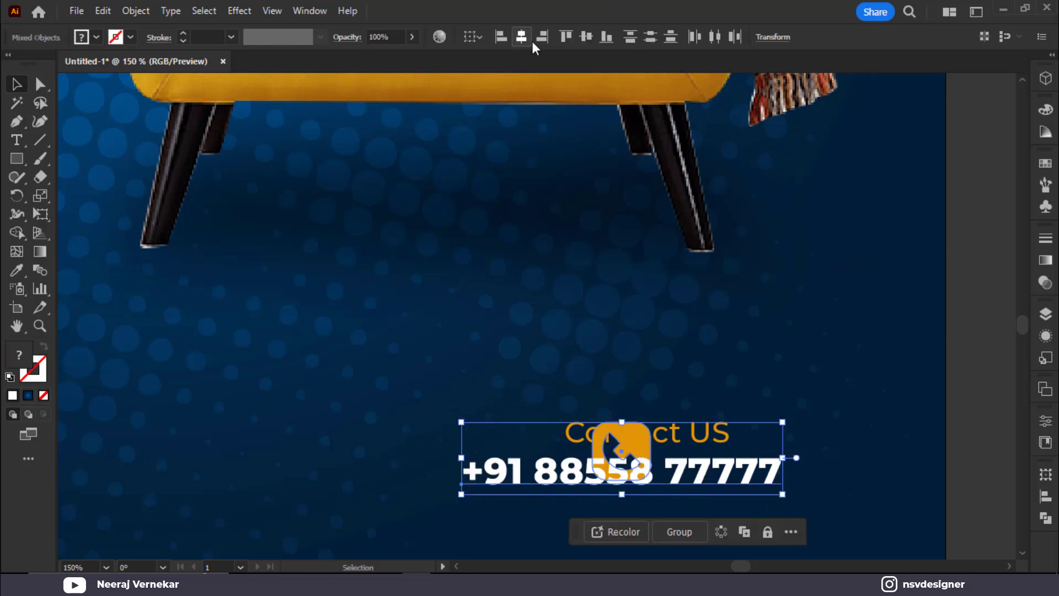
key(ctrl+z)
click(581, 41)
click(577, 267)
key(ctrl+z)
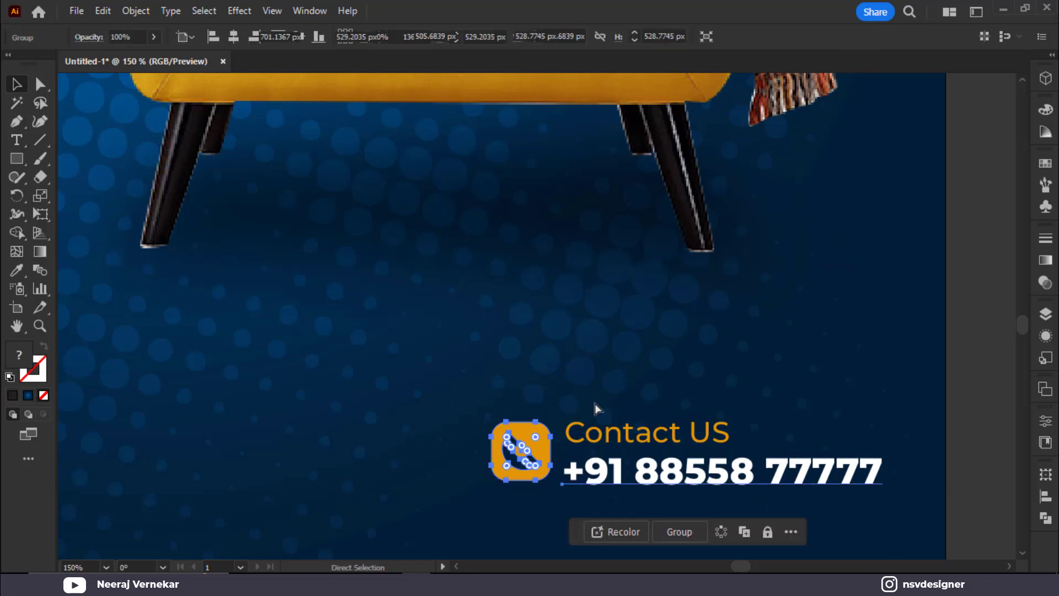
Step: Shift both contact text lines slightly closer to the phone icon and group them with the icon
click(530, 494)
drag(598, 477, 593, 444)
drag(473, 381, 690, 514)
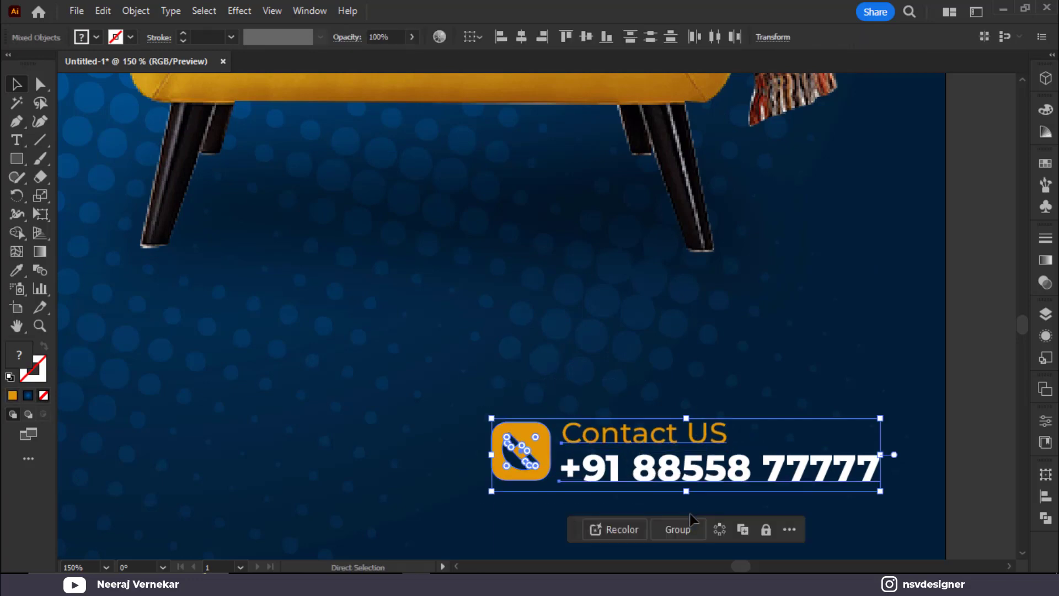
key(ctrl+g)
key(ctrl+0)
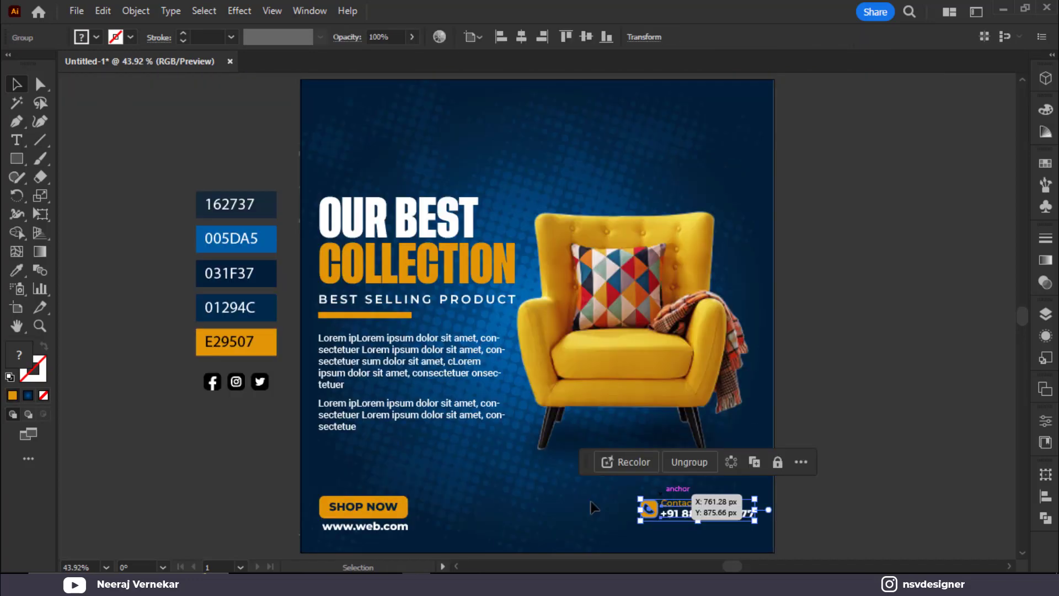
Step: Vertically centre the SHOP NOW and web address group with the contact group, and shift both slightly down
click(321, 503)
shift+click(758, 516)
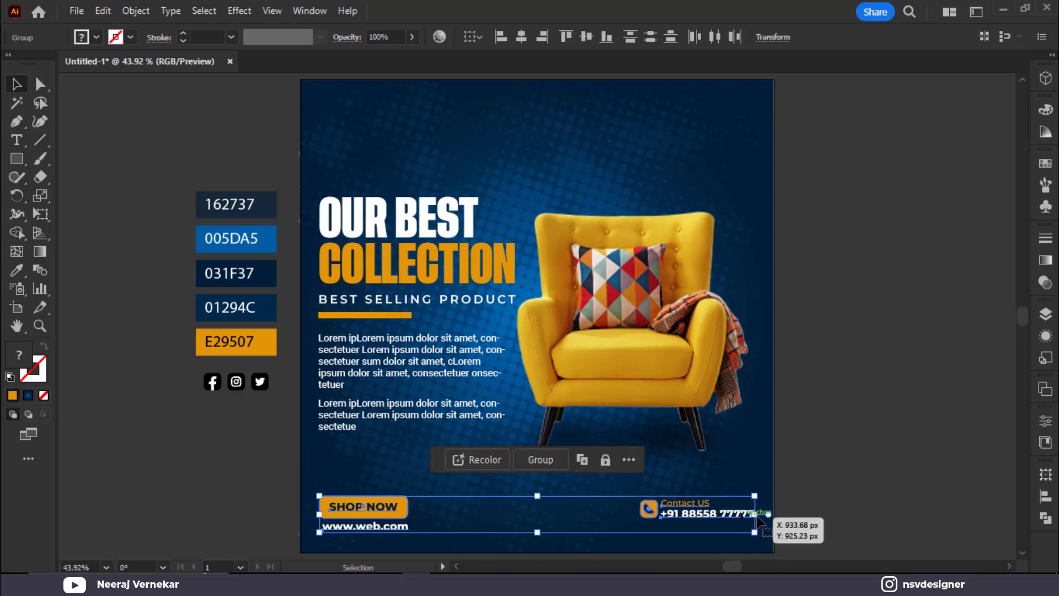
click(586, 37)
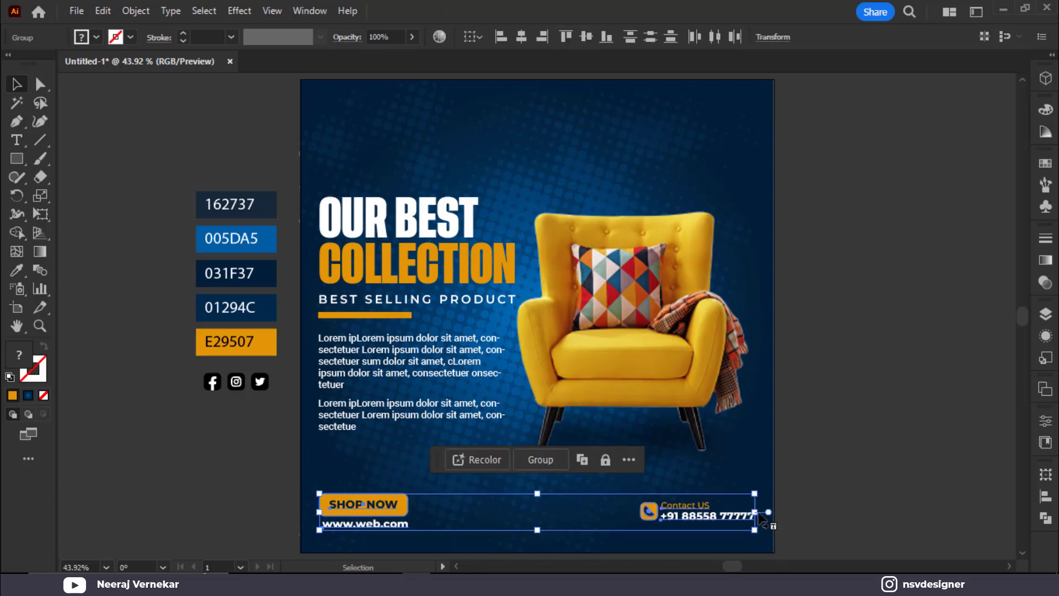
drag(701, 521, 703, 527)
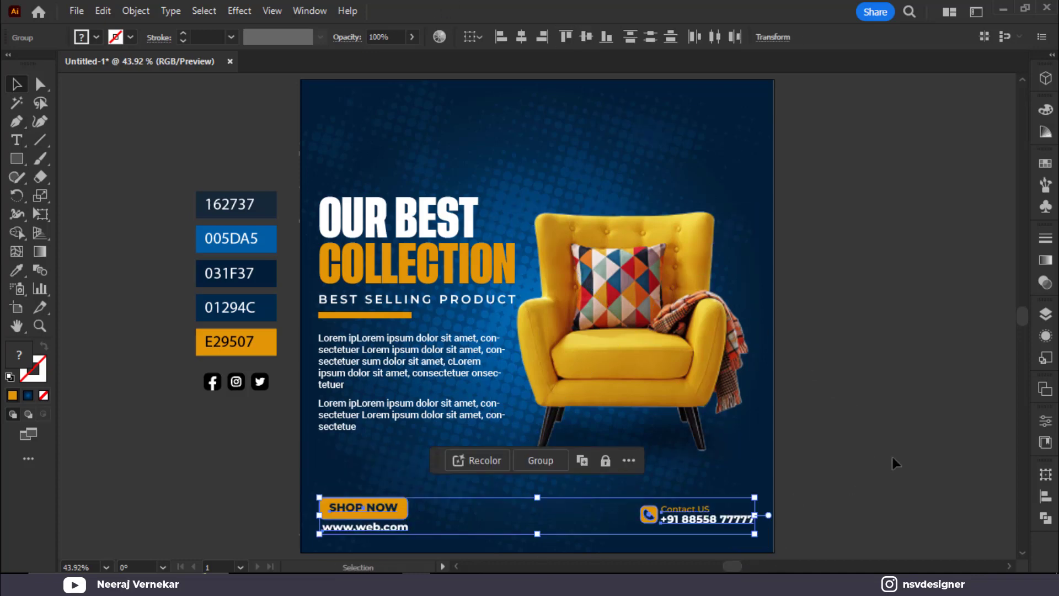
click(916, 442)
Step: Draw an orange circle outside the artboard with a smaller concentric copy inside it
drag(17, 158, 86, 199)
scroll(760, 276, right, 5)
mouse_move(761, 275)
mouse_down()
mouse_move(845, 331)
mouse_move(832, 343)
mouse_up()
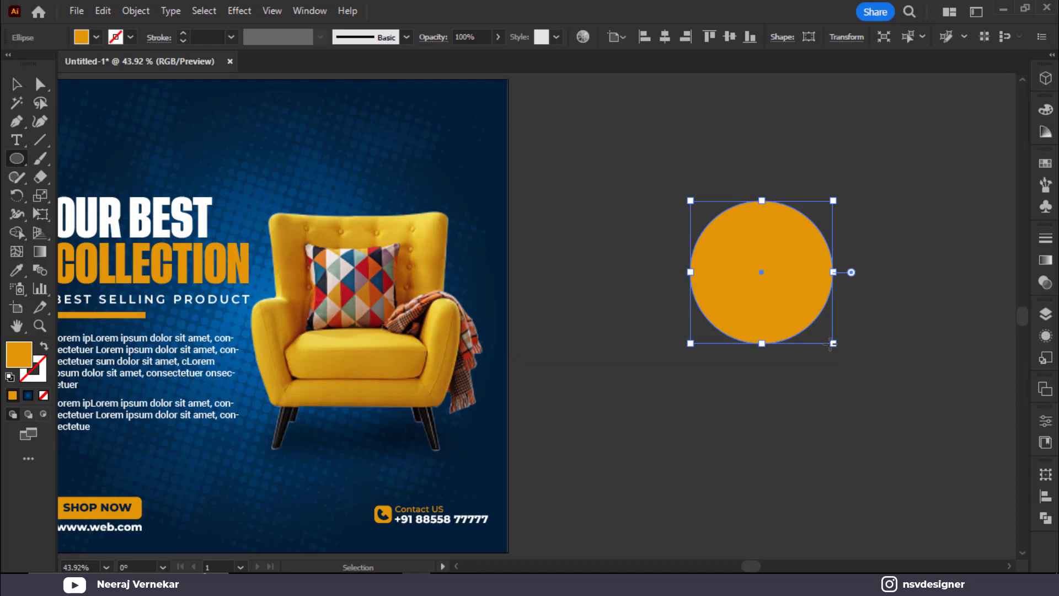
key(v)
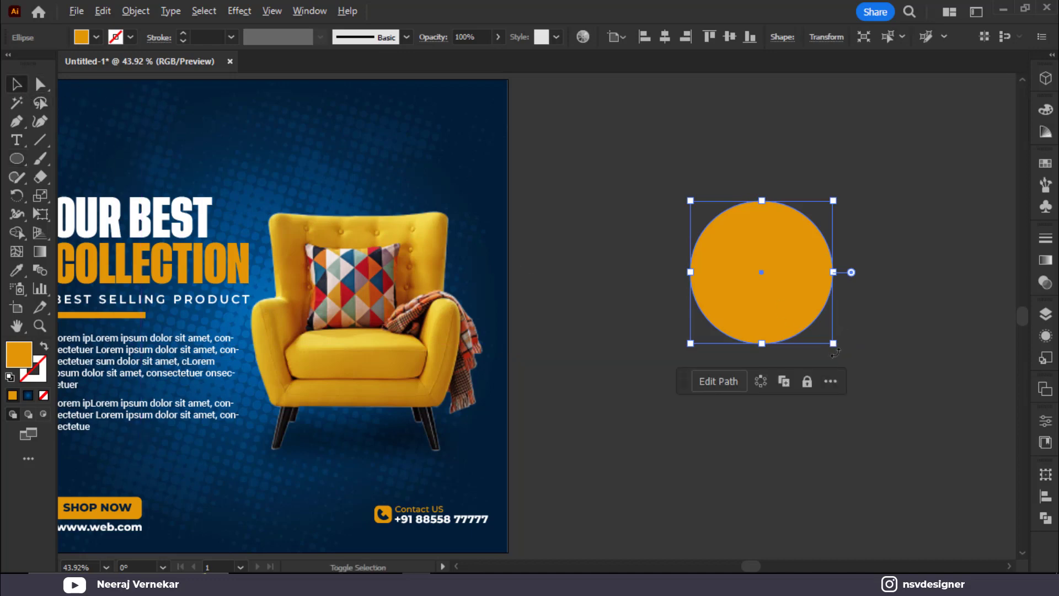
drag(833, 343, 805, 325)
drag(802, 274, 803, 277)
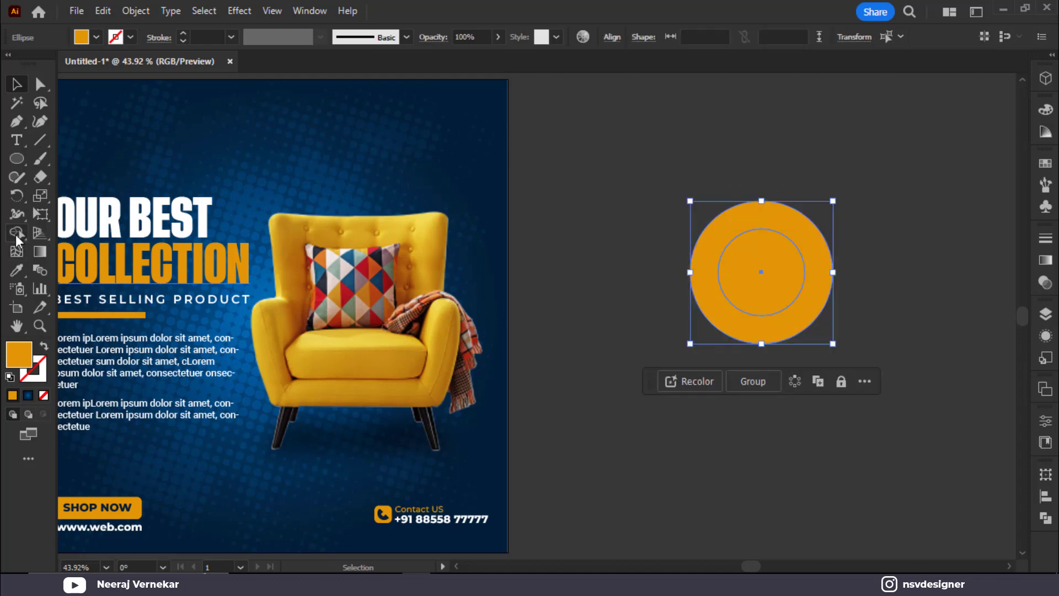
Step: Cut the inner circle out of the larger one with the Shape Builder to form a ring
click(16, 238)
alt+click(760, 272)
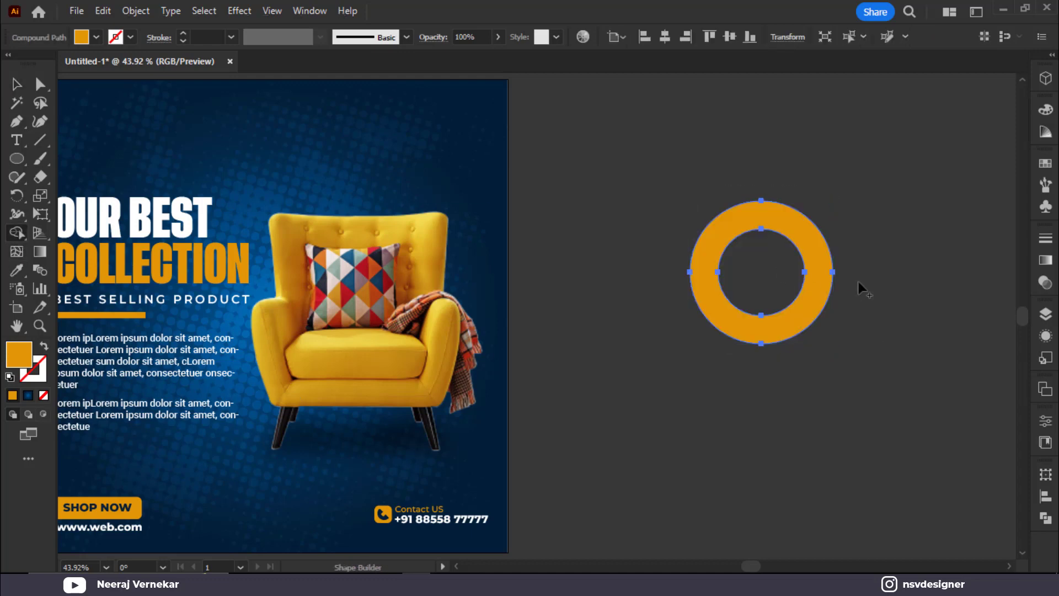
key(v)
click(867, 290)
Step: Fill the ring with the existing blue gradient, using the linear gradient type
click(811, 312)
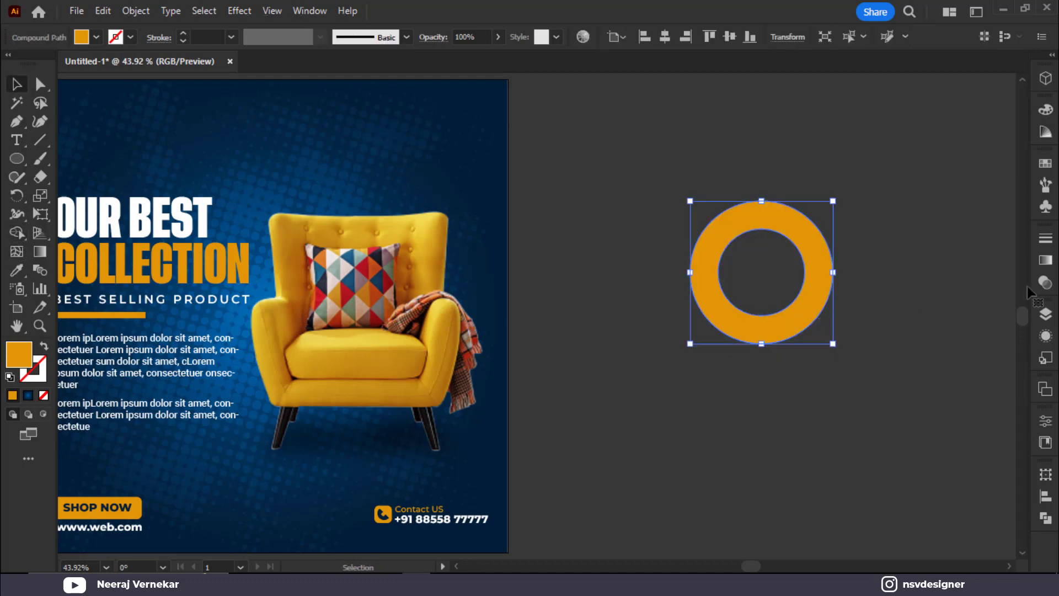
click(1046, 260)
click(884, 263)
click(867, 262)
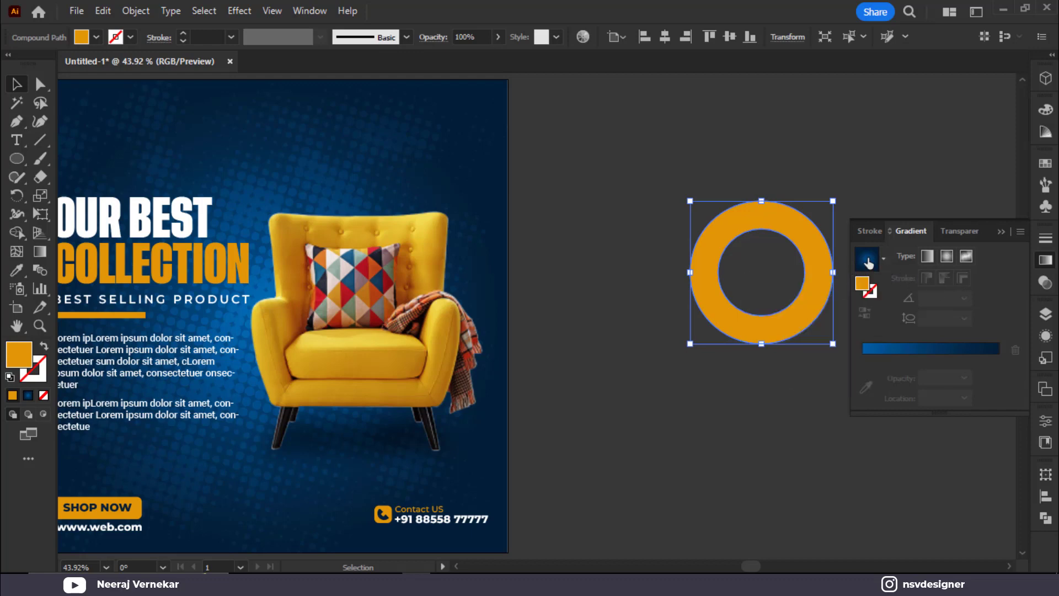
click(867, 262)
click(932, 258)
key(ctrl+minus)
key(ctrl+minus)
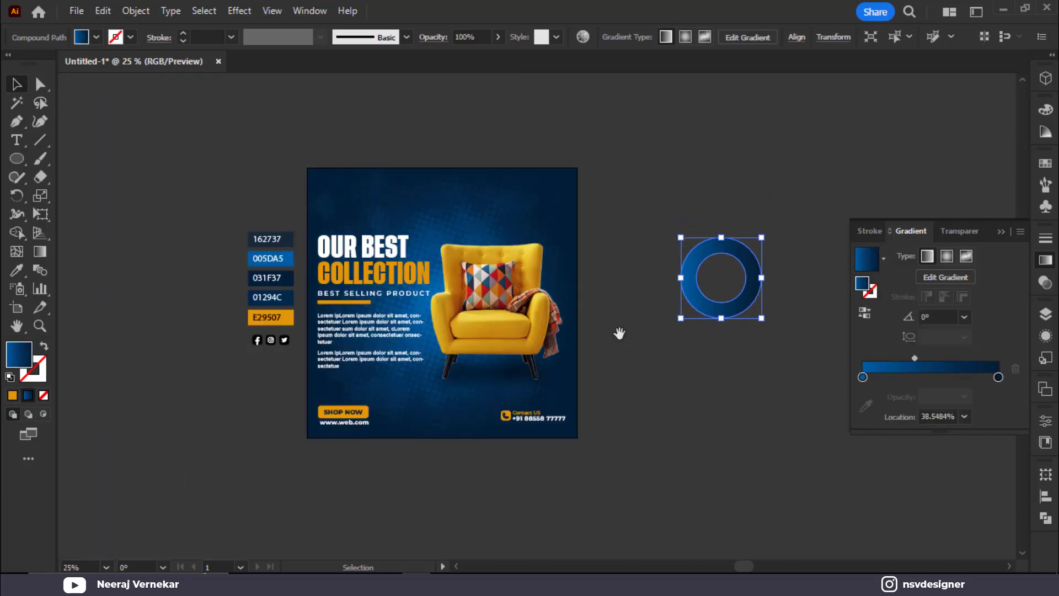
Step: Recolour the ring's gradient stops with dark blues sampled from the colour swatches, including 01294C
key(i)
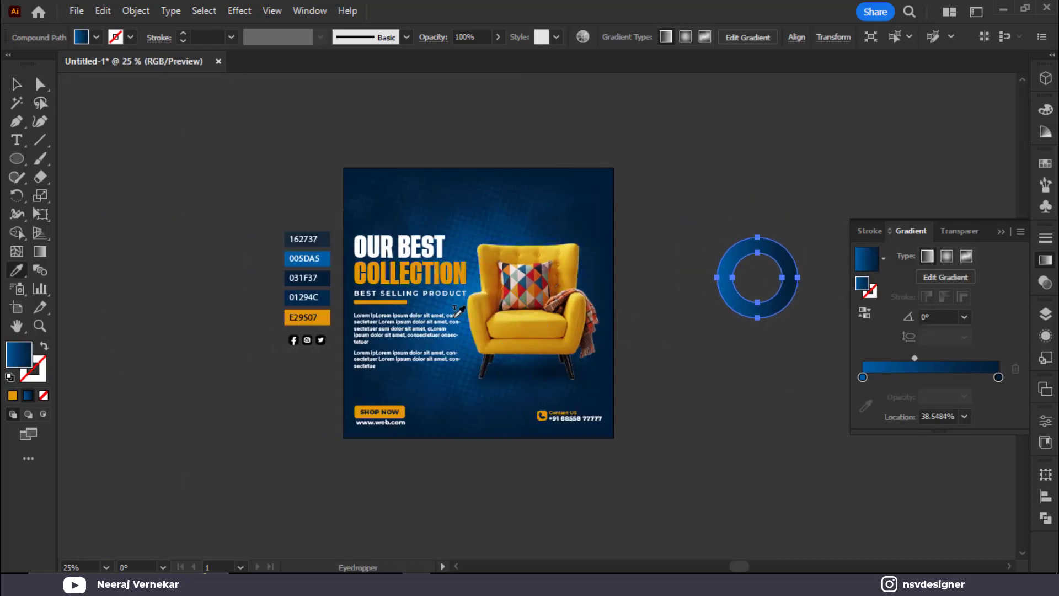
click(863, 377)
click(864, 404)
click(307, 297)
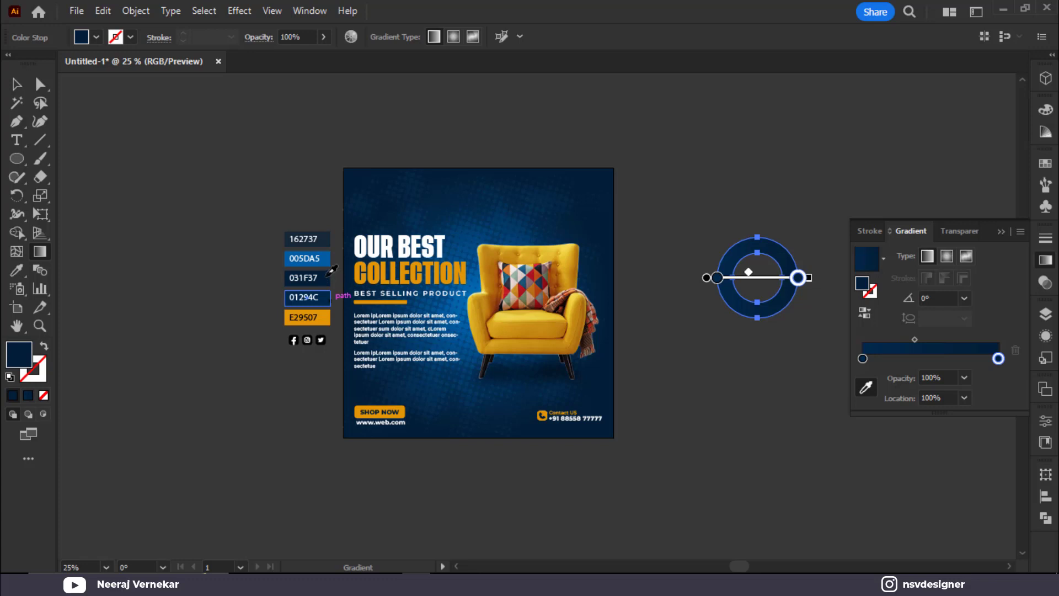
key(v)
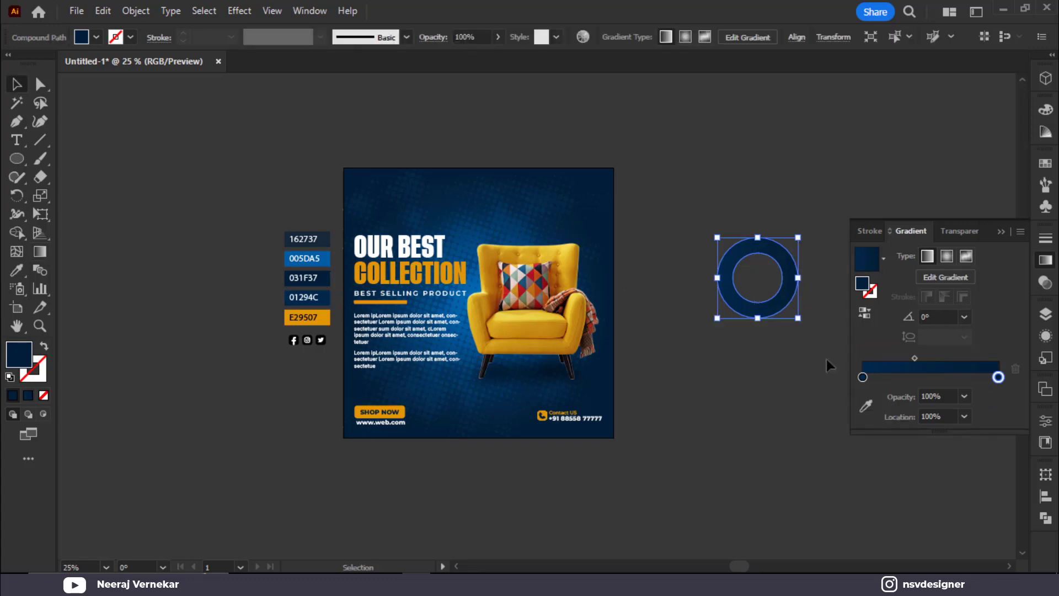
Step: Redirect the ring's gradient diagonally, at an angle of about -137°
click(767, 327)
click(757, 318)
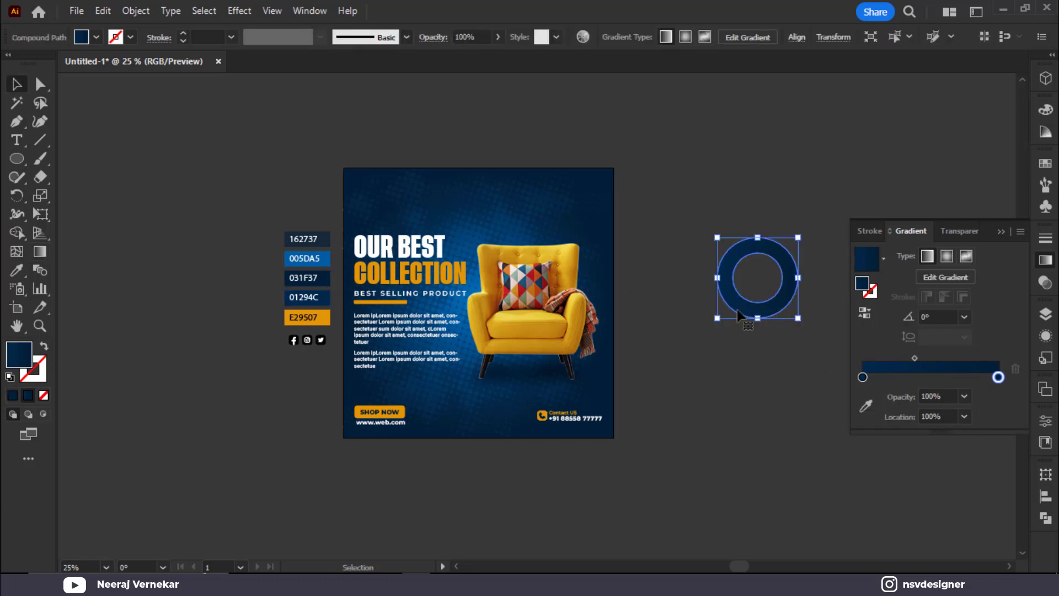
key(g)
mouse_move(719, 314)
mouse_down()
mouse_move(774, 263)
mouse_move(743, 294)
mouse_move(594, 231)
mouse_move(674, 284)
mouse_move(698, 317)
mouse_up()
key(v)
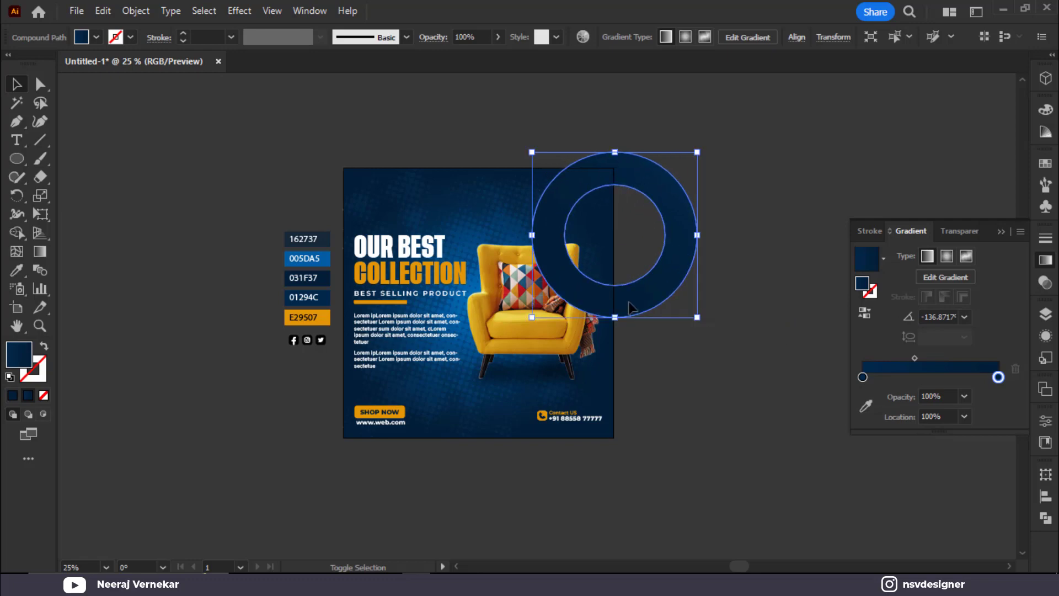
Step: Position and enlarge the ring behind the armchair so that it overlaps the post's upper-right corner
drag(631, 307, 610, 287)
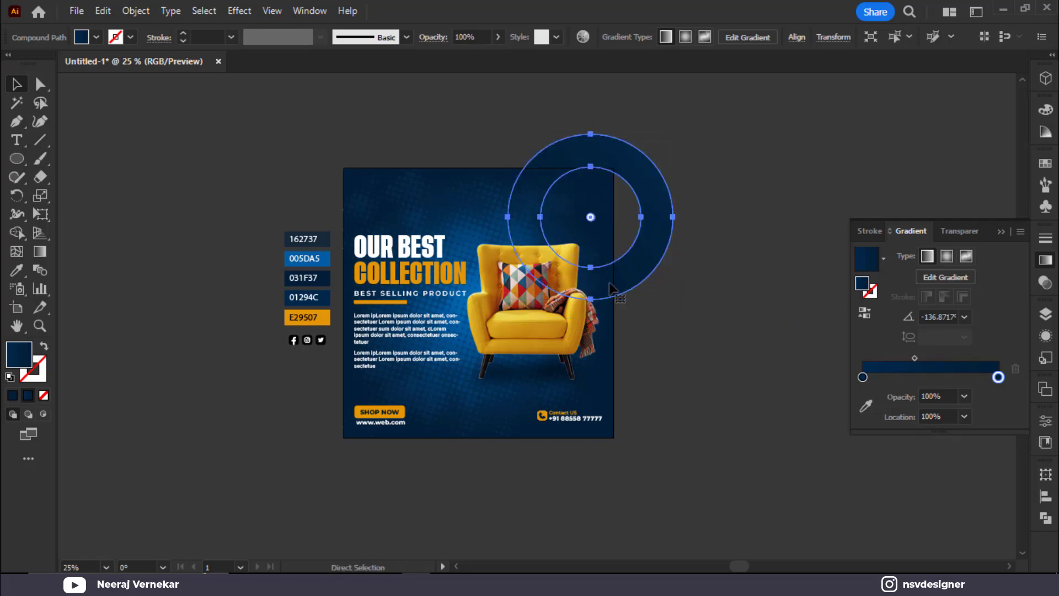
key(v)
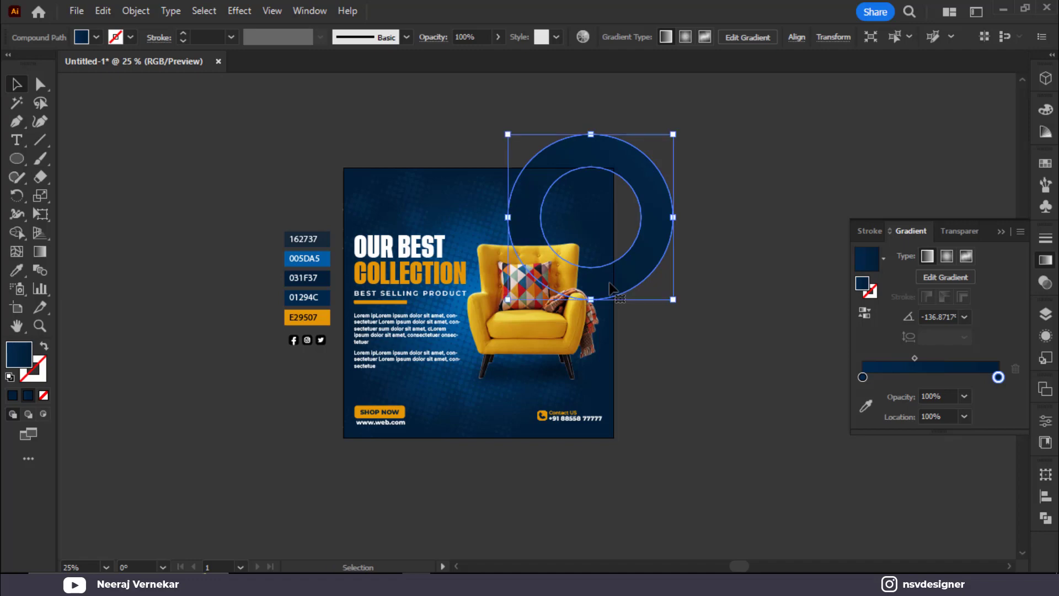
drag(672, 299, 703, 319)
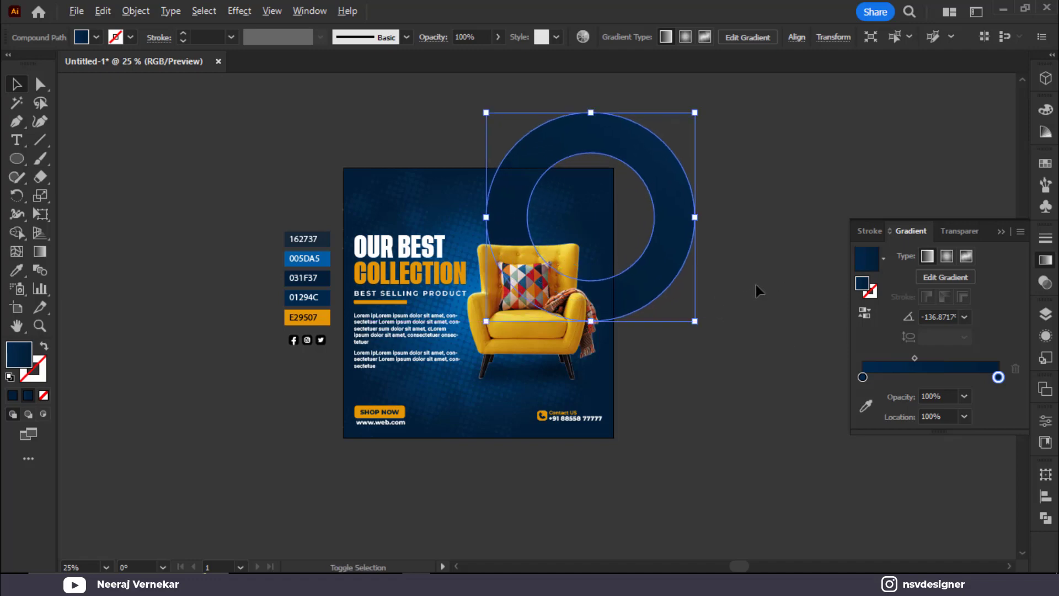
click(757, 285)
key(ctrl+0)
click(1001, 230)
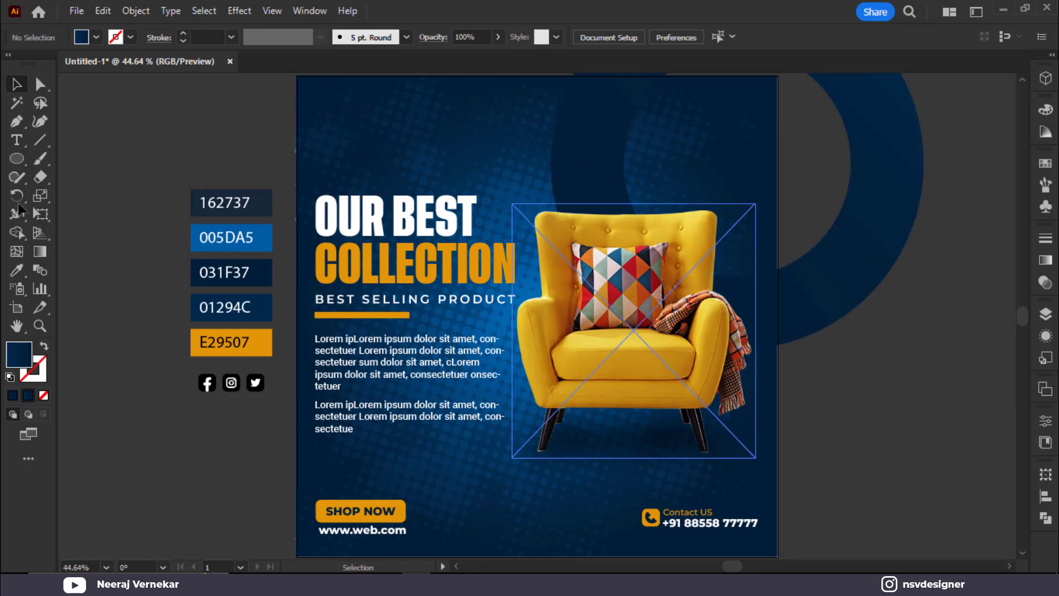
Step: Draw a circle about 145 px in diameter outside the post and recolour its starting gradient stop with swatch 005DA5
drag(83, 177, 118, 211)
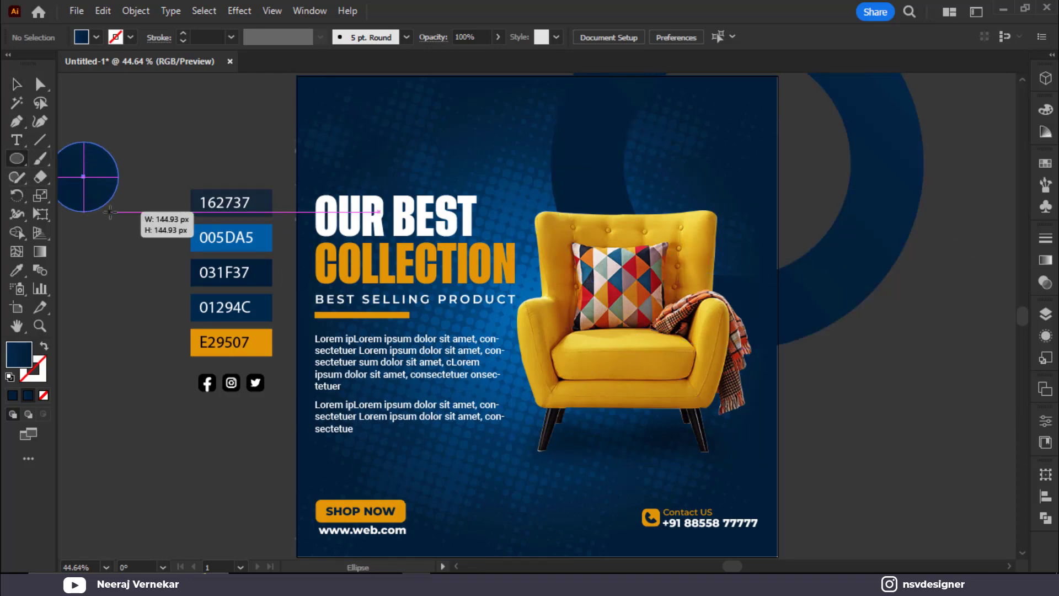
click(1046, 261)
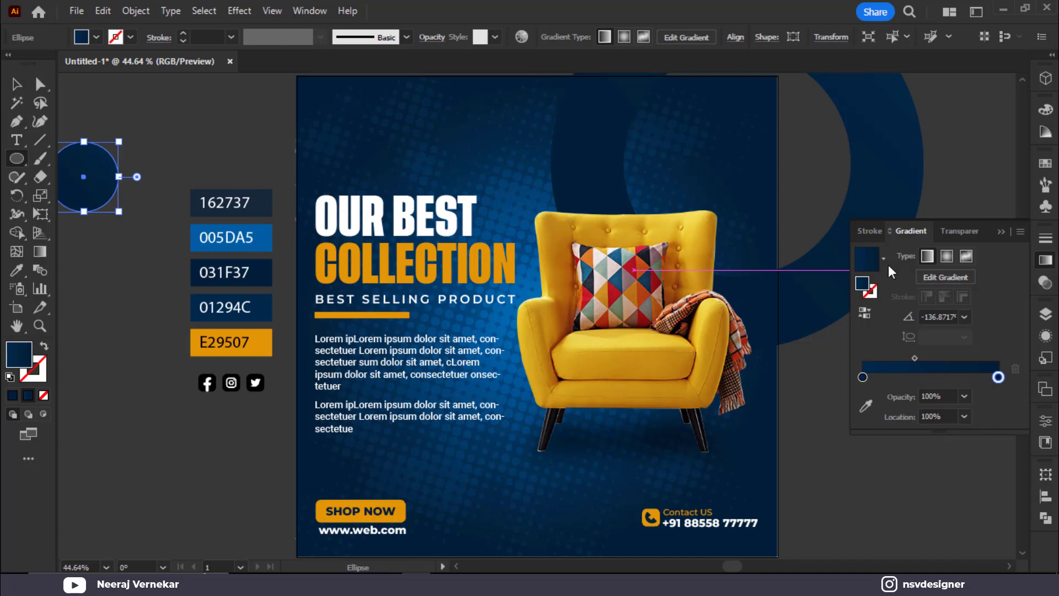
click(867, 406)
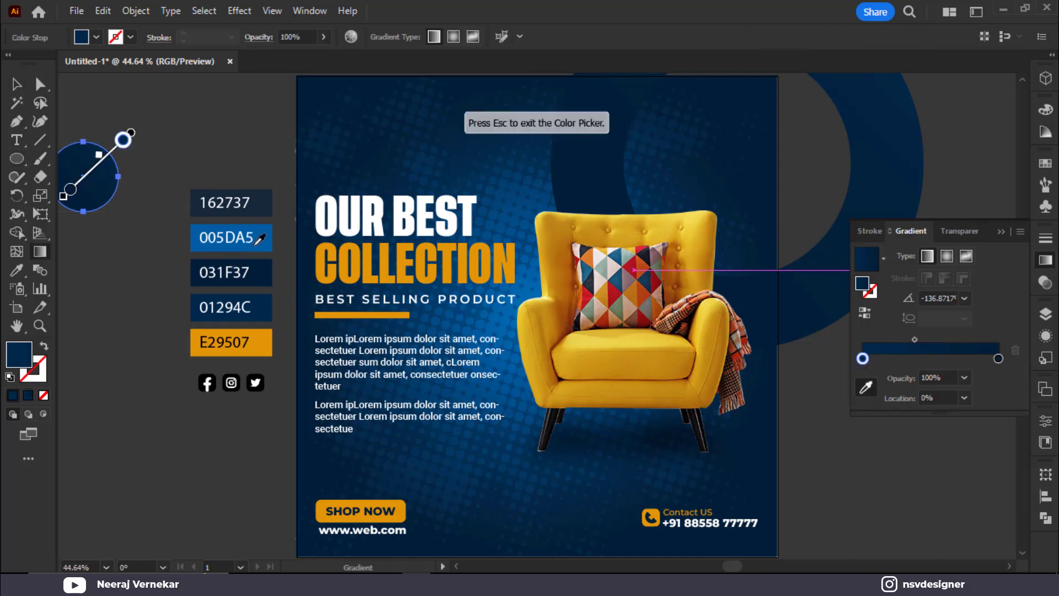
click(263, 238)
click(19, 83)
click(130, 120)
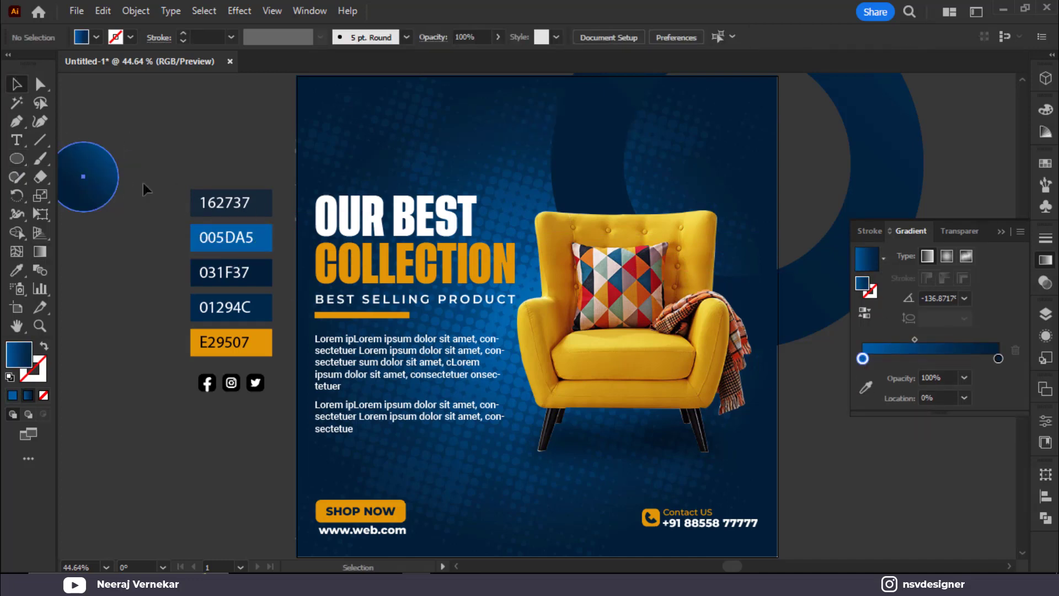
Step: Move the circle beside the colour swatches and adjust the positions of its gradient stops along the diagonal
drag(111, 183, 153, 184)
key(g)
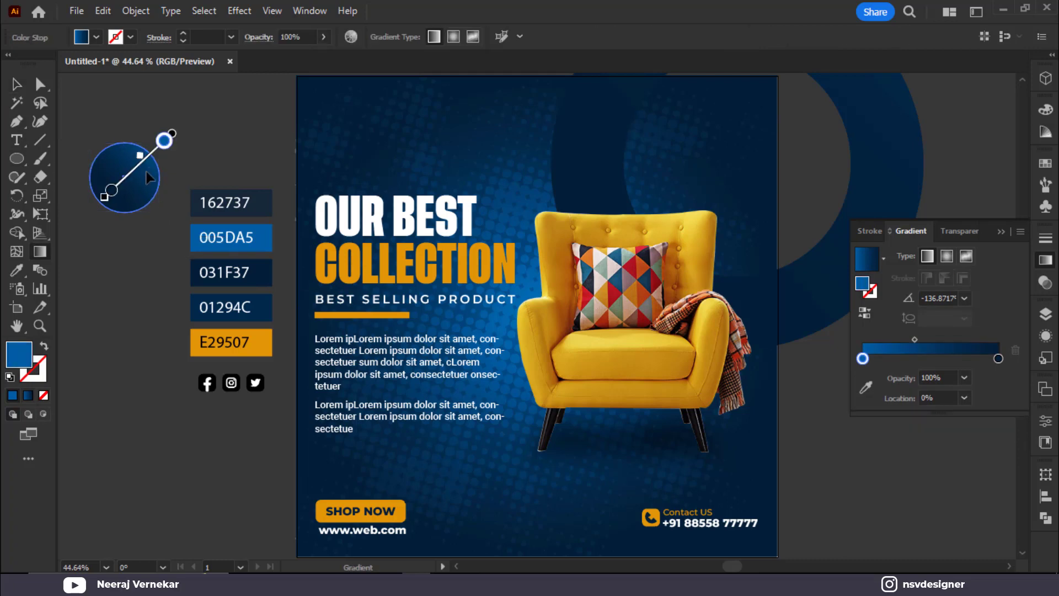
drag(163, 142, 84, 219)
click(93, 210)
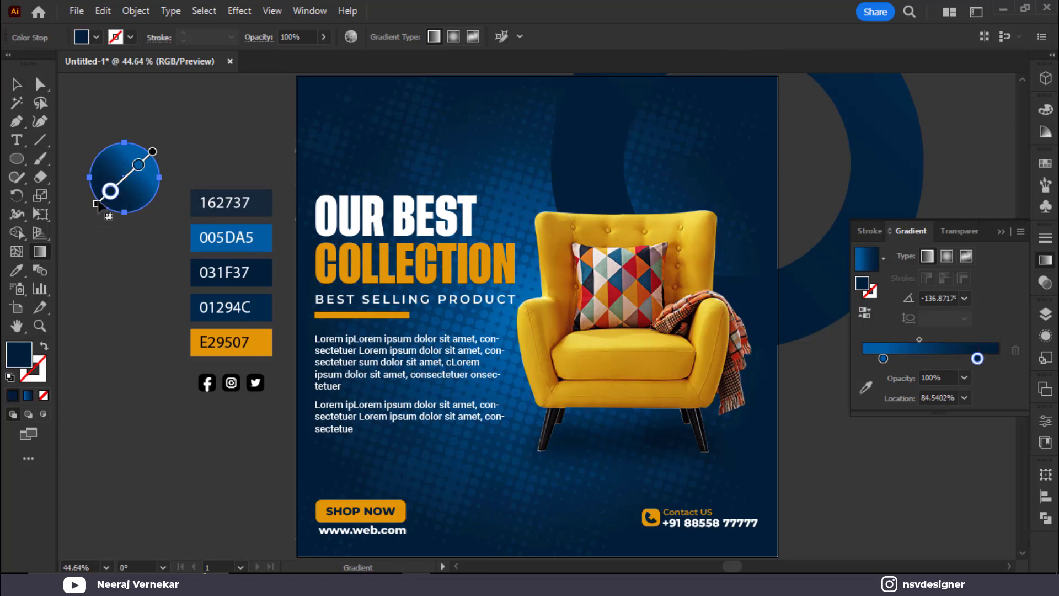
click(142, 167)
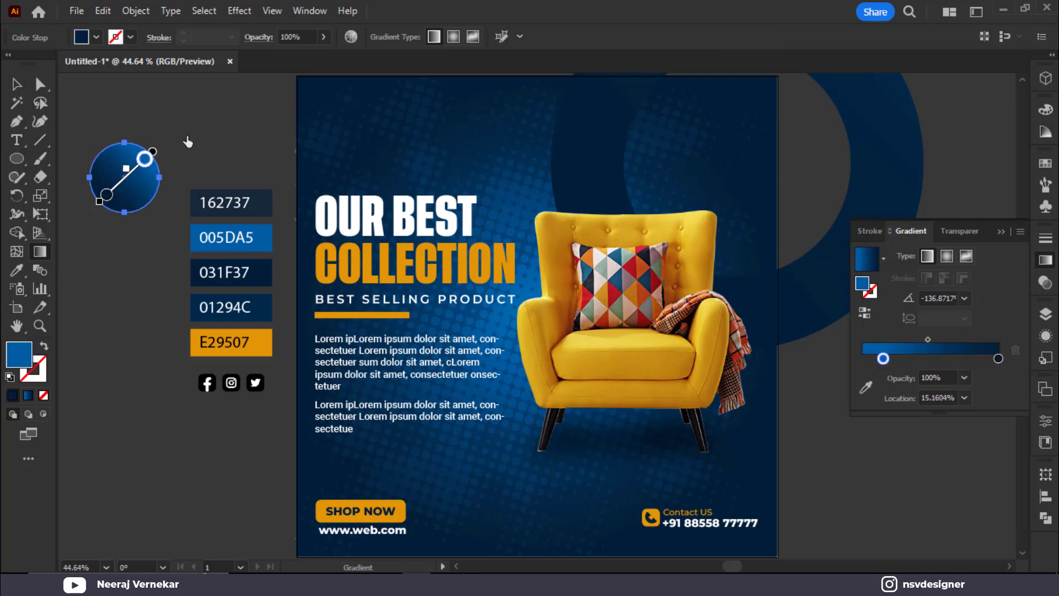
click(16, 84)
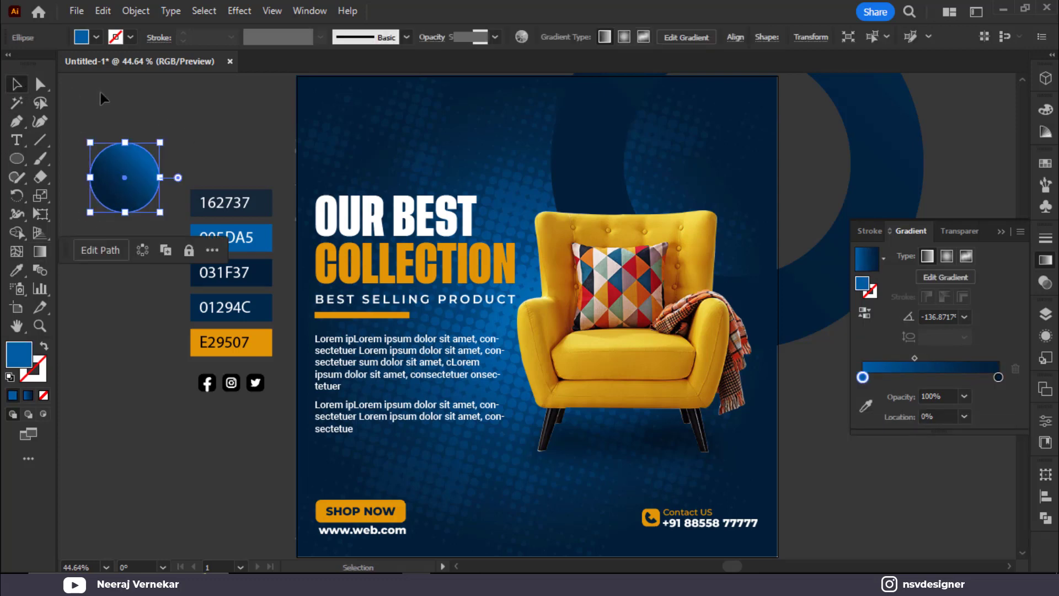
Step: Apply a Gaussian Blur effect to the large ring behind the armchair
click(832, 296)
click(1004, 231)
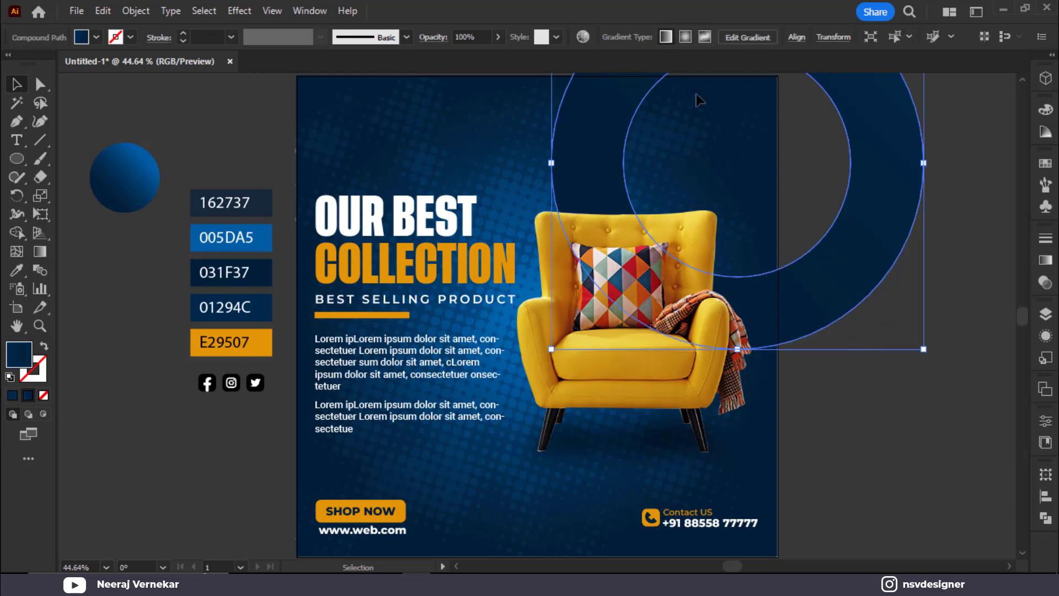
click(245, 12)
mouse_move(298, 190)
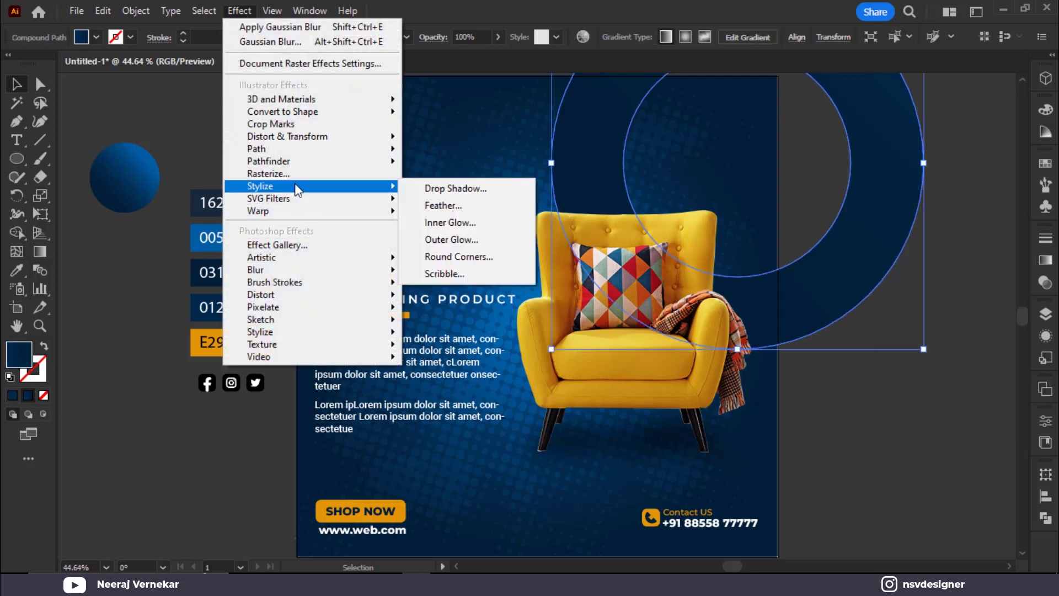
mouse_move(298, 270)
click(452, 274)
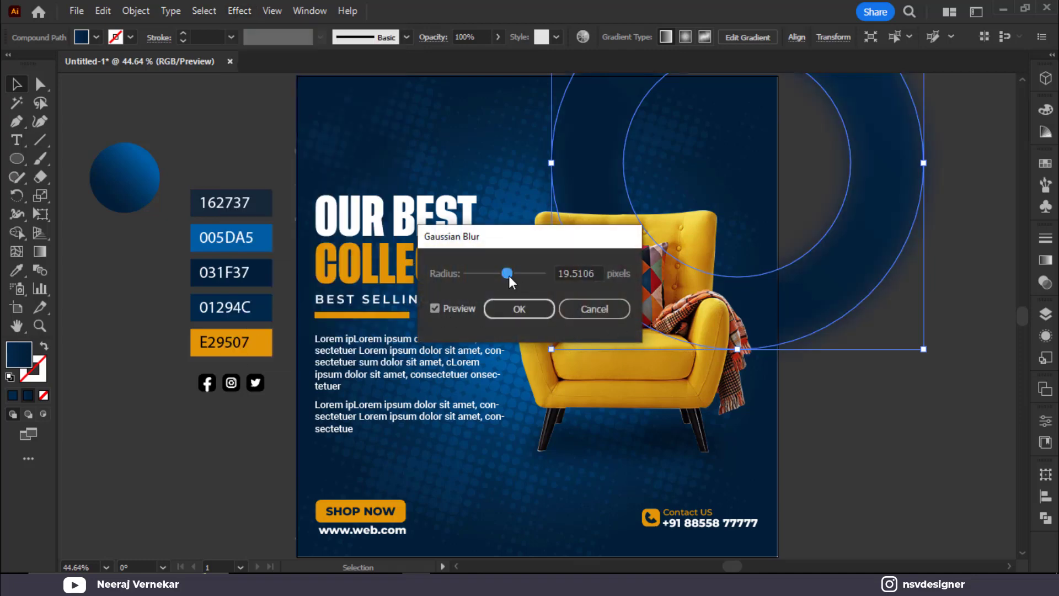
drag(508, 276, 511, 274)
click(516, 305)
click(882, 469)
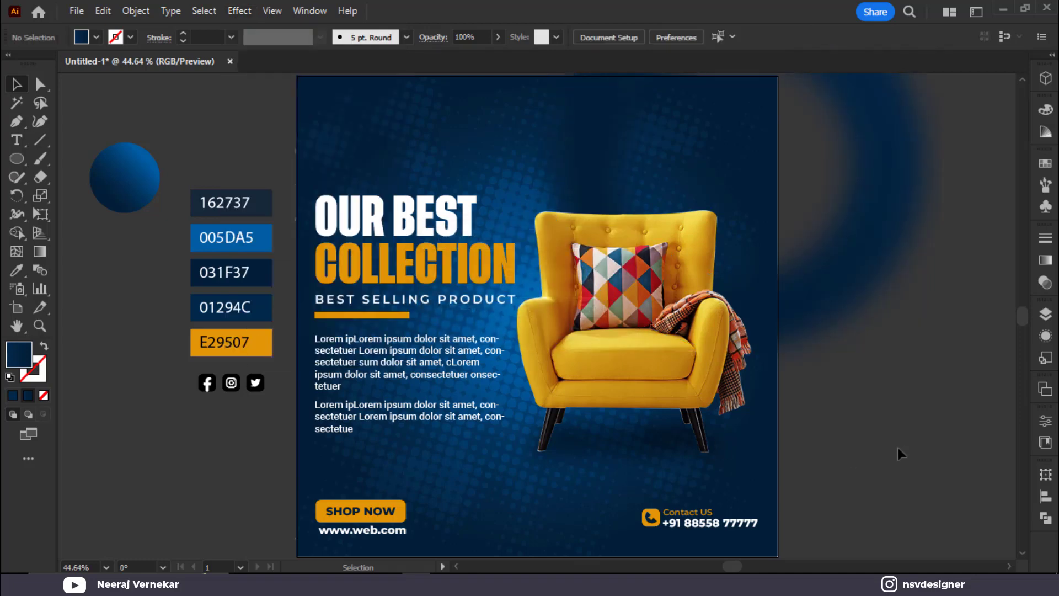
Step: Move the ring down so that it overlaps the post's lower-right corner behind the armchair
drag(840, 327, 858, 498)
drag(840, 393, 861, 465)
click(889, 239)
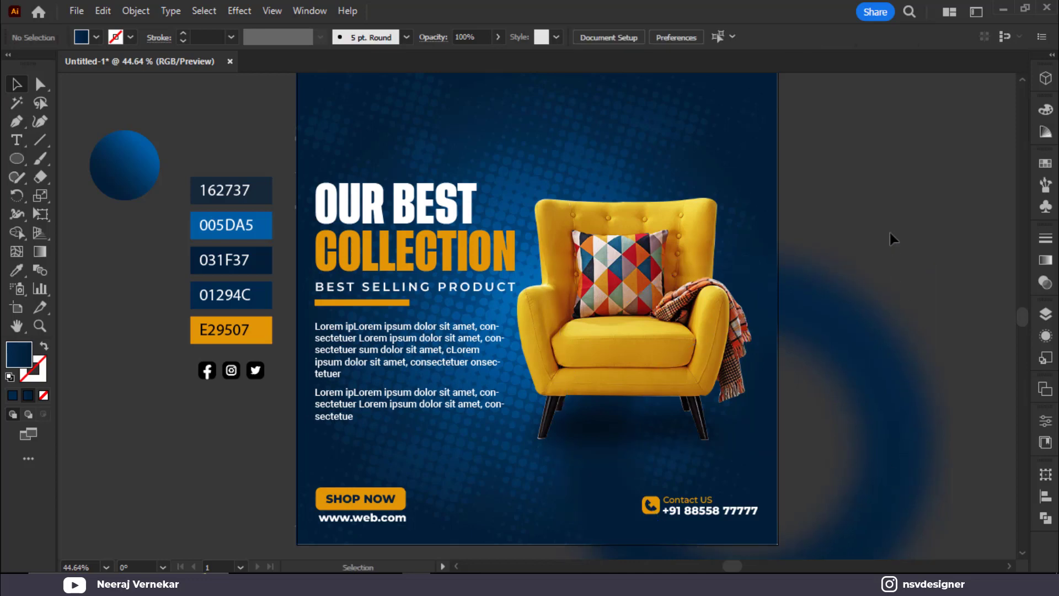
Step: Hide the Gaussian Blur effect on the ring
click(902, 359)
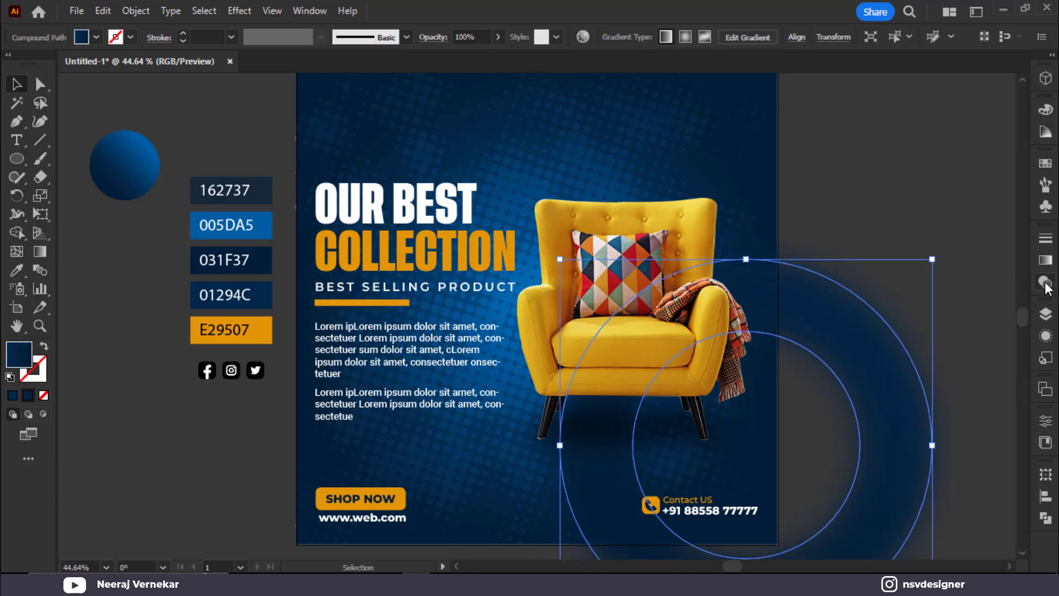
click(1046, 335)
scroll(854, 390, down, 2)
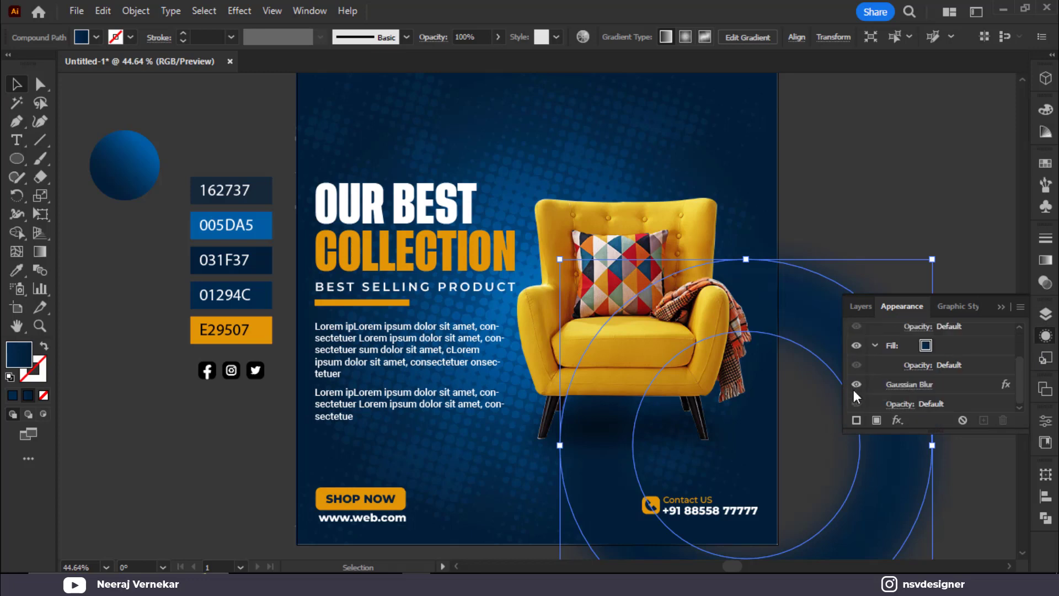
click(857, 390)
click(1002, 307)
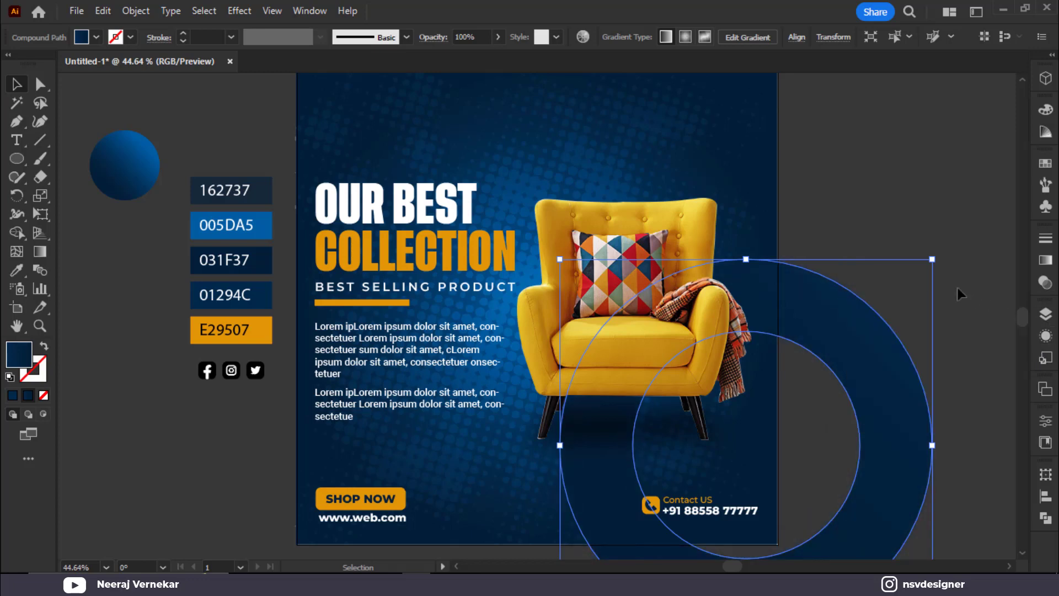
click(958, 290)
Step: Apply the small circle's blue gradient to the ring by sampling it with the Eyedropper
click(874, 361)
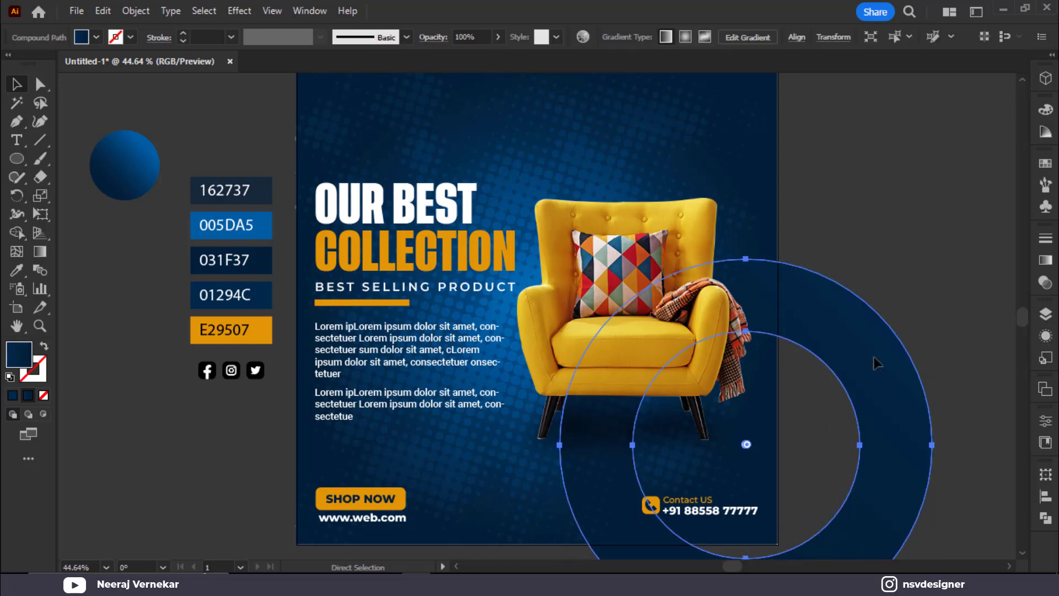
key(ctrl+c)
click(917, 213)
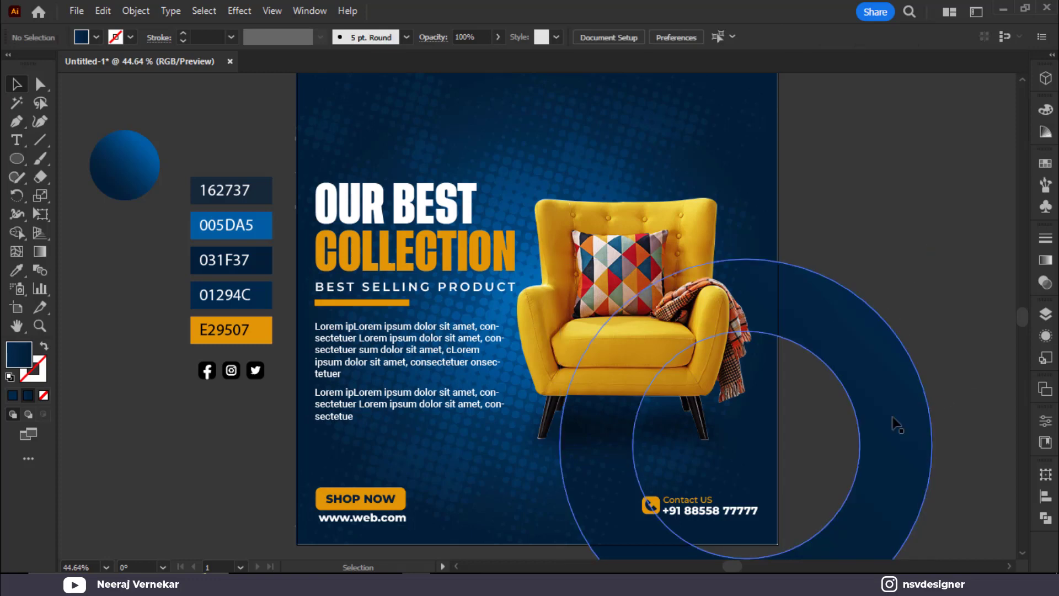
click(876, 421)
key(i)
click(126, 144)
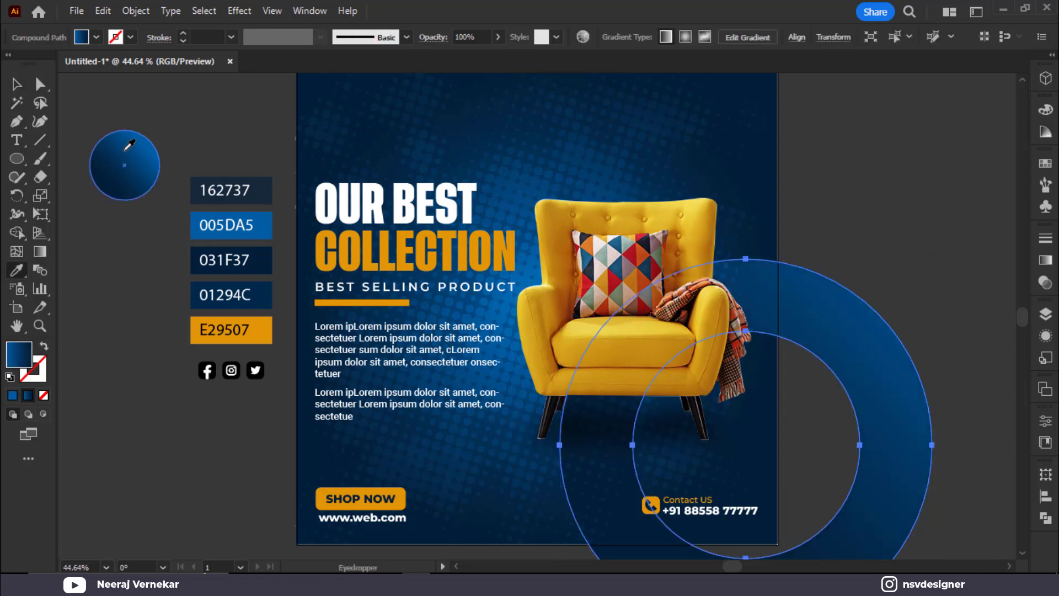
Step: Redirect the ring's gradient diagonally from upper left to lower right and nudge the ring slightly left
key(g)
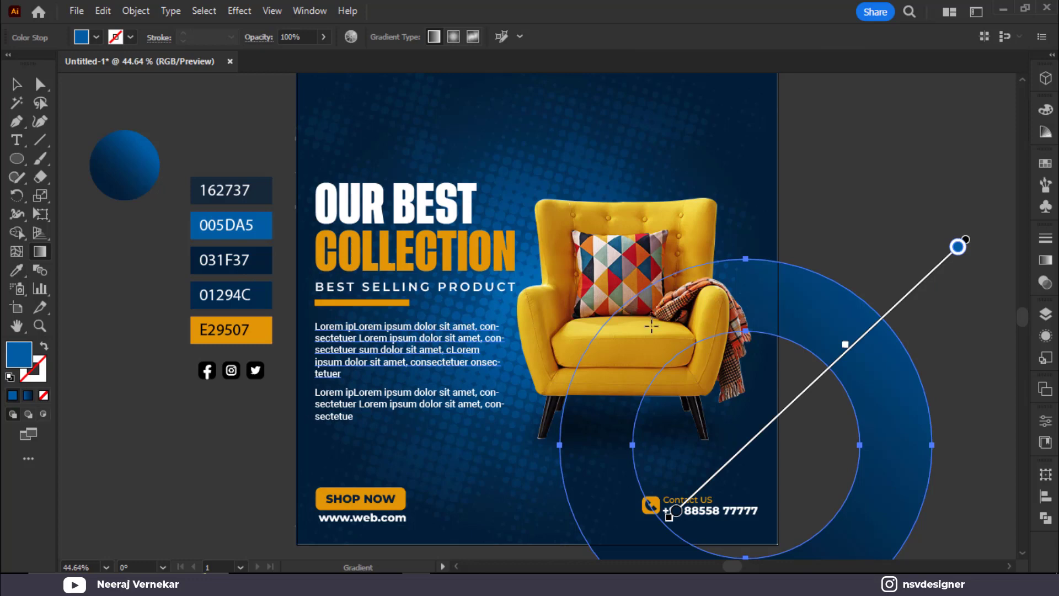
drag(634, 304, 844, 551)
key(v)
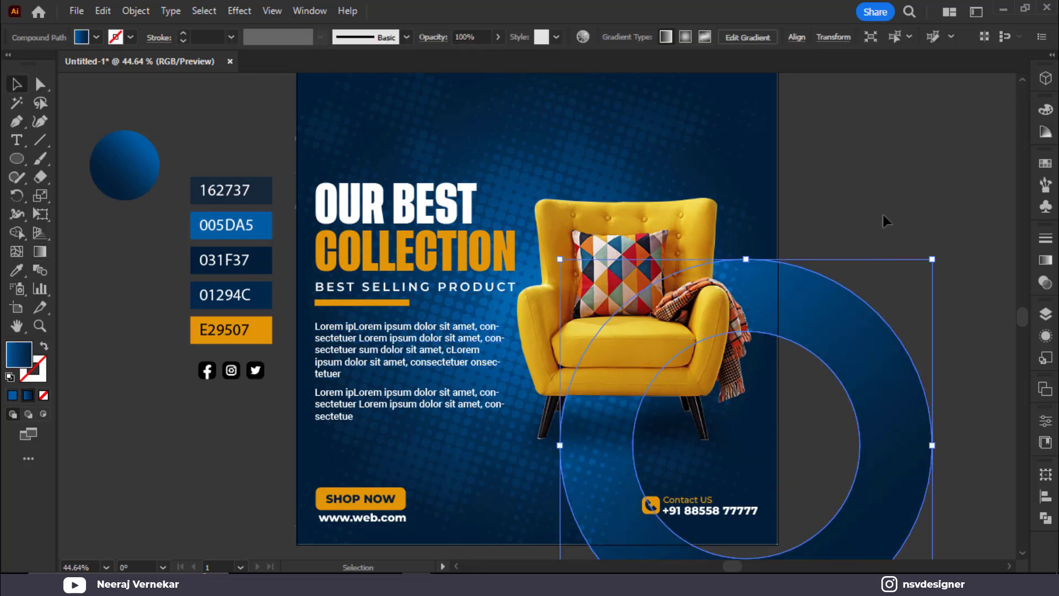
click(884, 215)
mouse_move(891, 385)
mouse_down()
mouse_move(916, 441)
mouse_move(883, 384)
mouse_move(859, 380)
mouse_move(889, 394)
mouse_up()
click(809, 175)
Step: Shrink the gradient circle and place it on the post just above the armchair's backrest
click(120, 180)
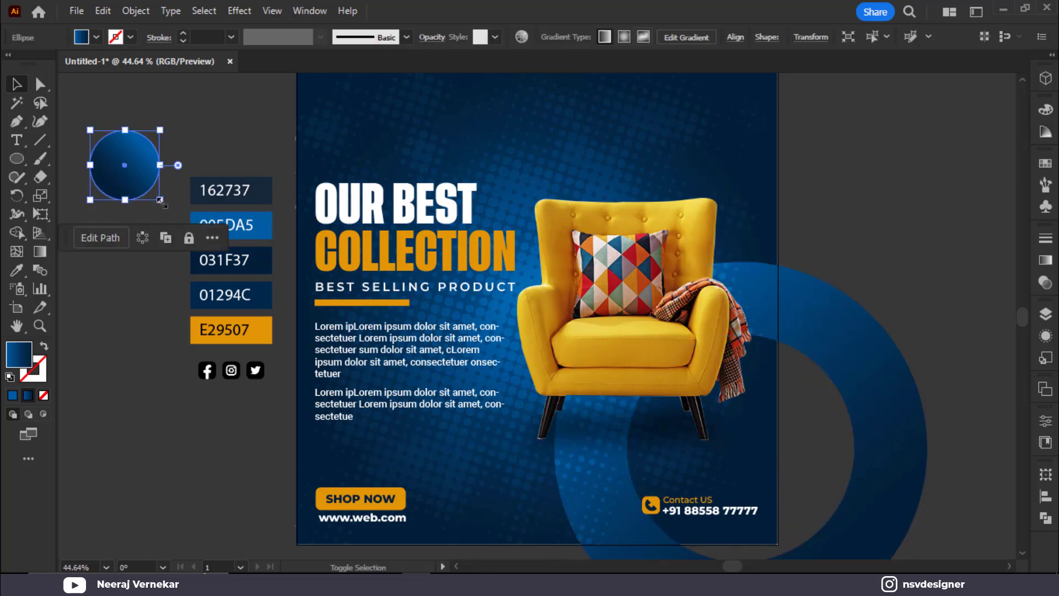
drag(160, 199, 522, 219)
drag(699, 191, 533, 221)
click(528, 277)
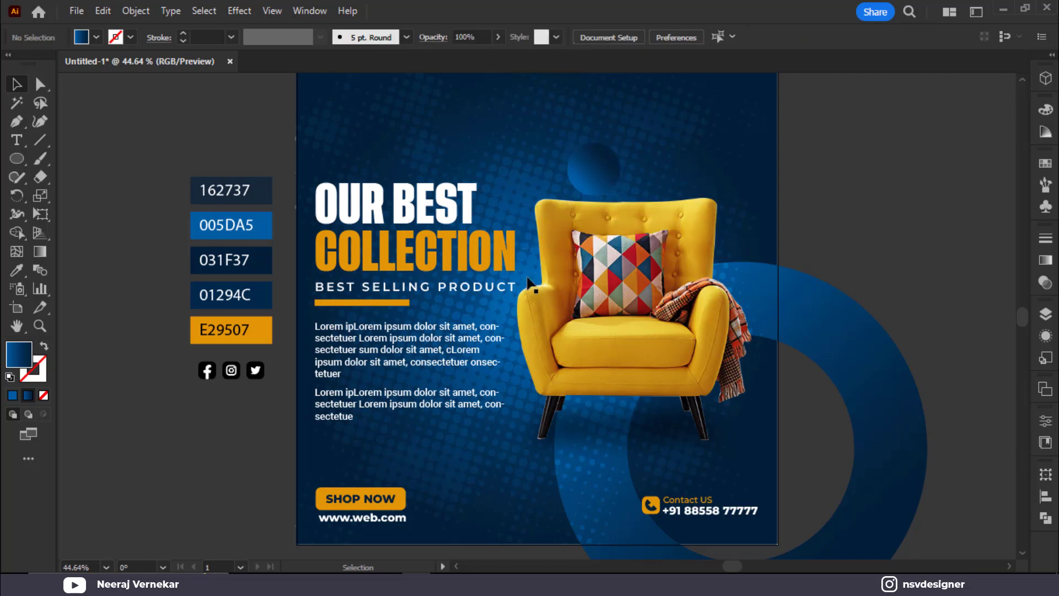
Step: Place the circle near the armchair's upper-right corner and a smaller copy beside its front-left leg
click(612, 158)
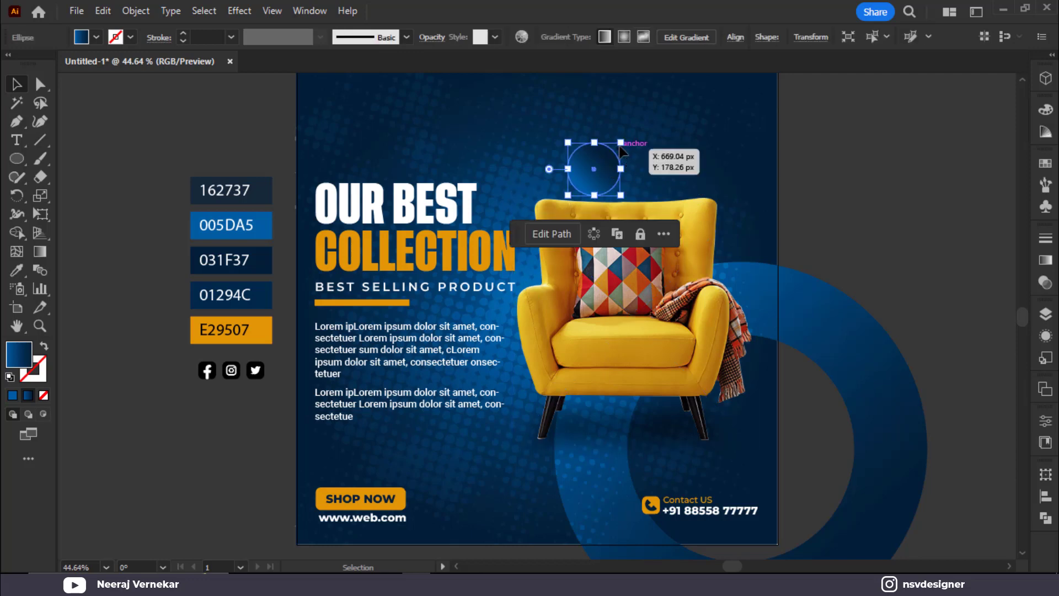
drag(626, 137, 509, 411)
key(ctrl+shift+a)
click(902, 250)
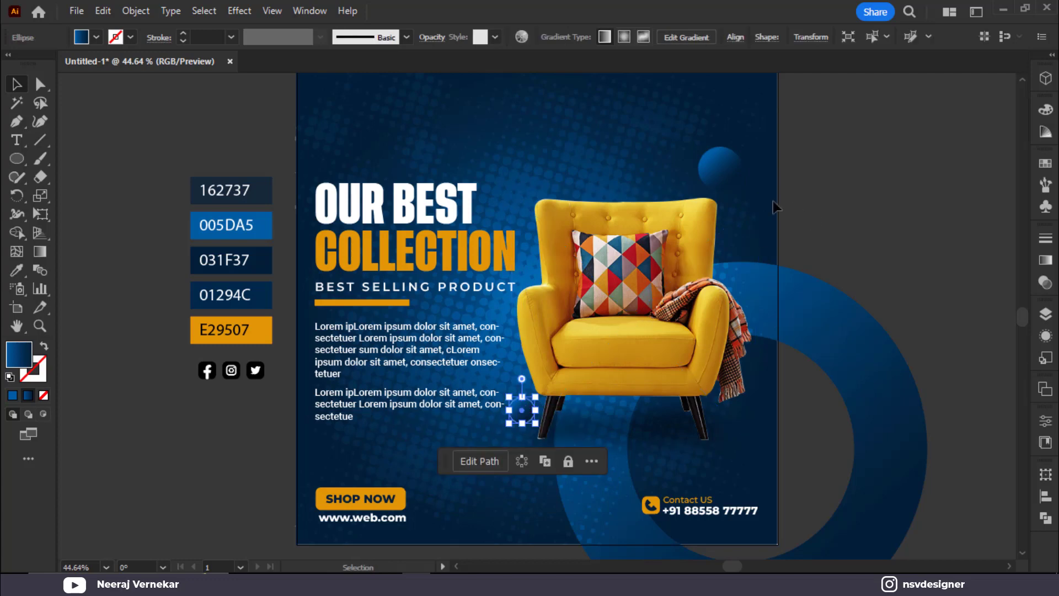
Step: Add a Multiply drop shadow to both circles with 75% opacity, 11 px X offset, 16 px Y offset and 15 px blur
shift+click(736, 178)
click(239, 10)
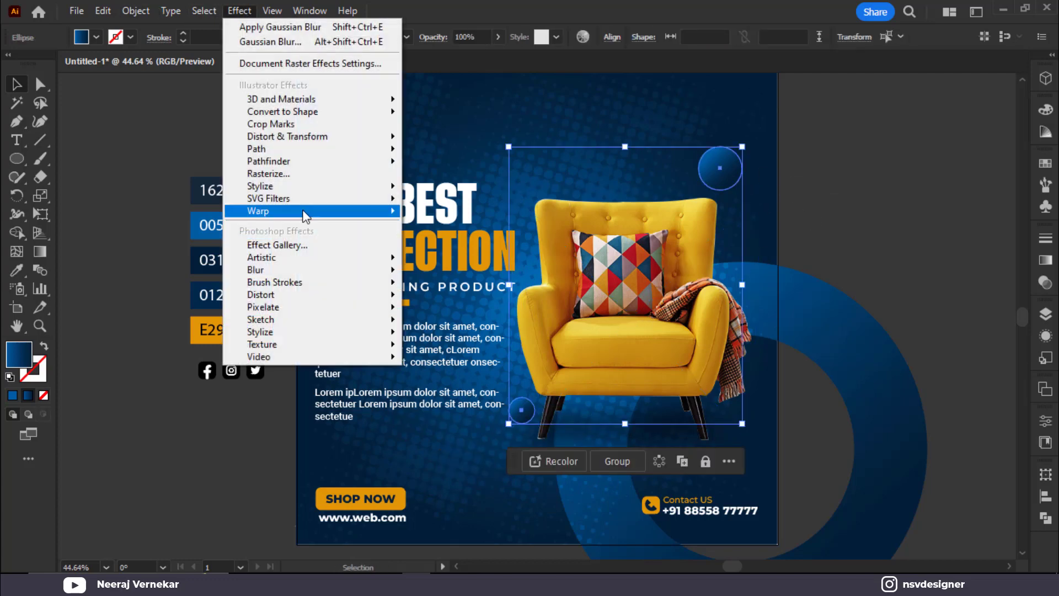
mouse_move(285, 187)
click(450, 188)
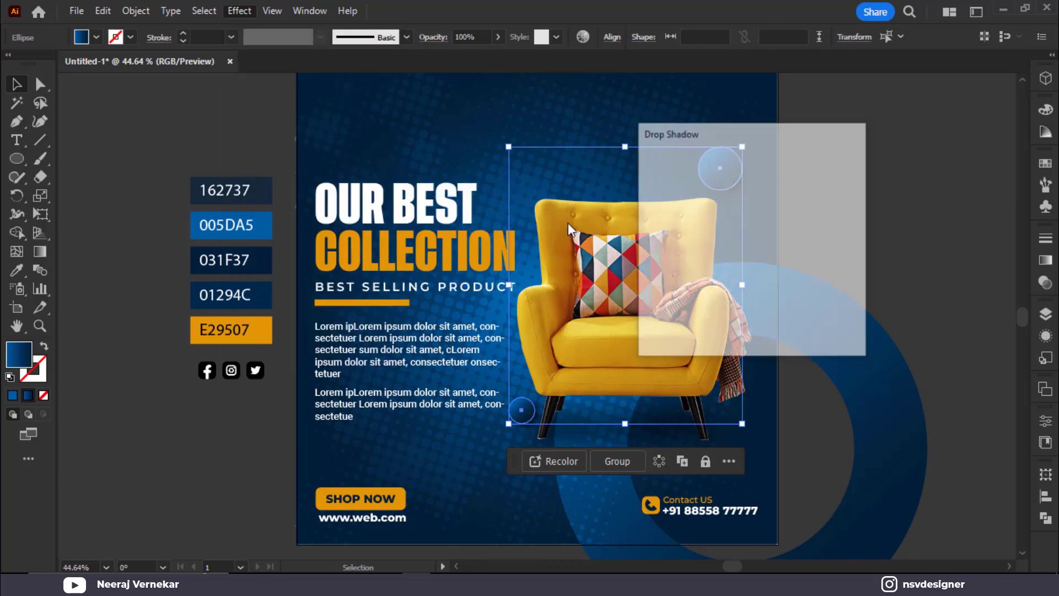
drag(770, 144, 910, 133)
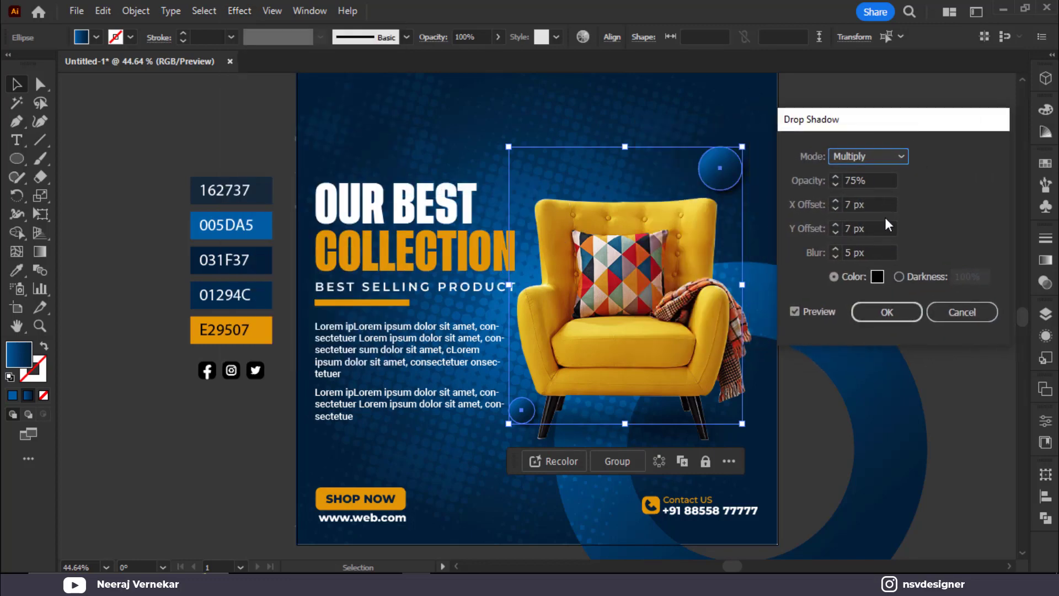
click(875, 203)
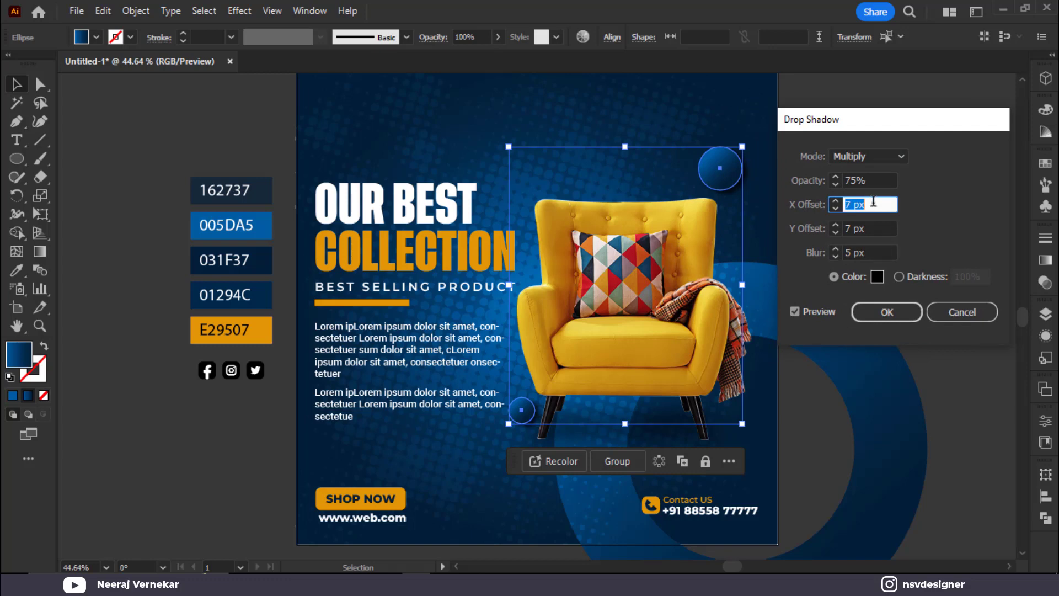
click(874, 228)
click(876, 205)
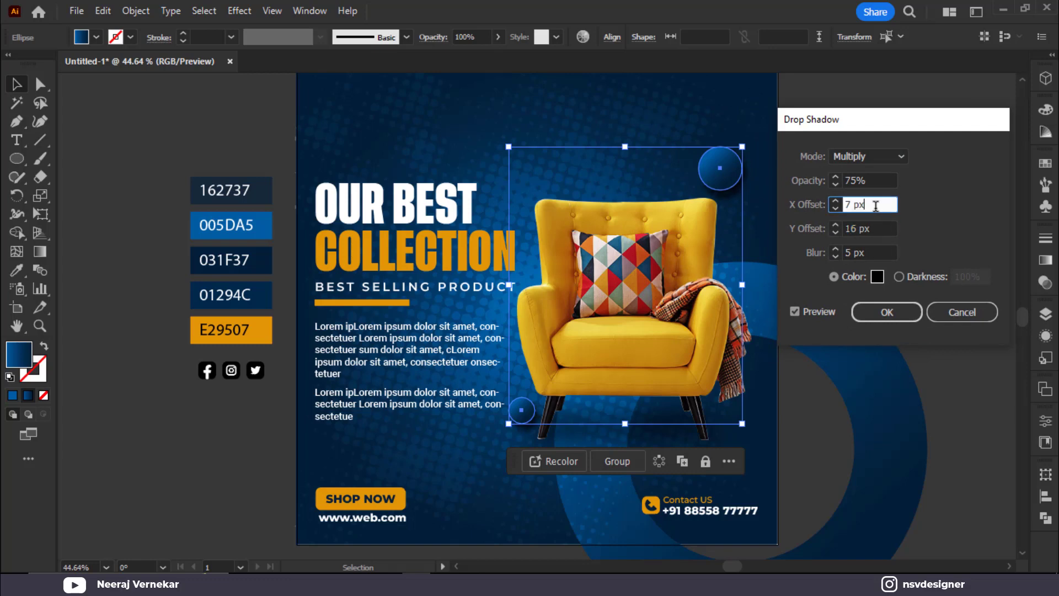
click(877, 252)
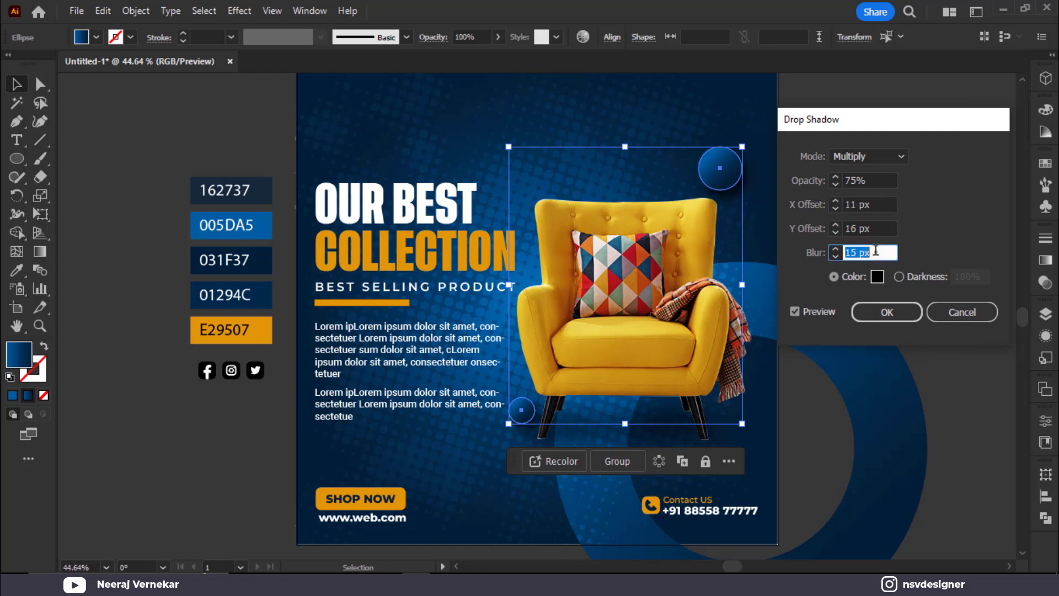
click(886, 313)
click(899, 324)
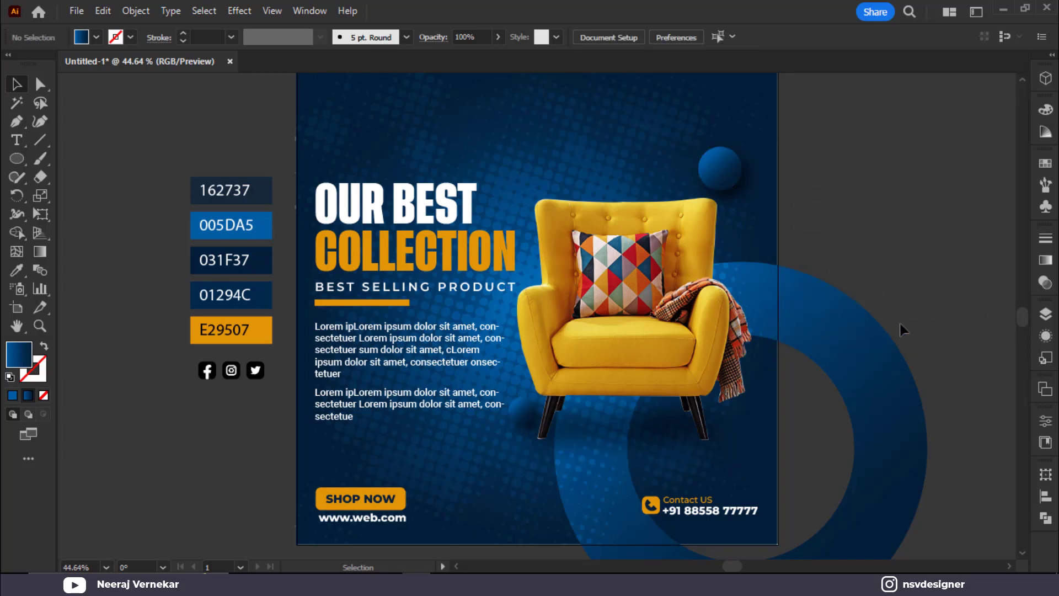
Step: Move the three social media icons into the post's upper-right corner and bring them to the front
click(882, 356)
click(931, 229)
click(243, 371)
drag(243, 370, 714, 107)
right_click(715, 107)
mouse_move(761, 401)
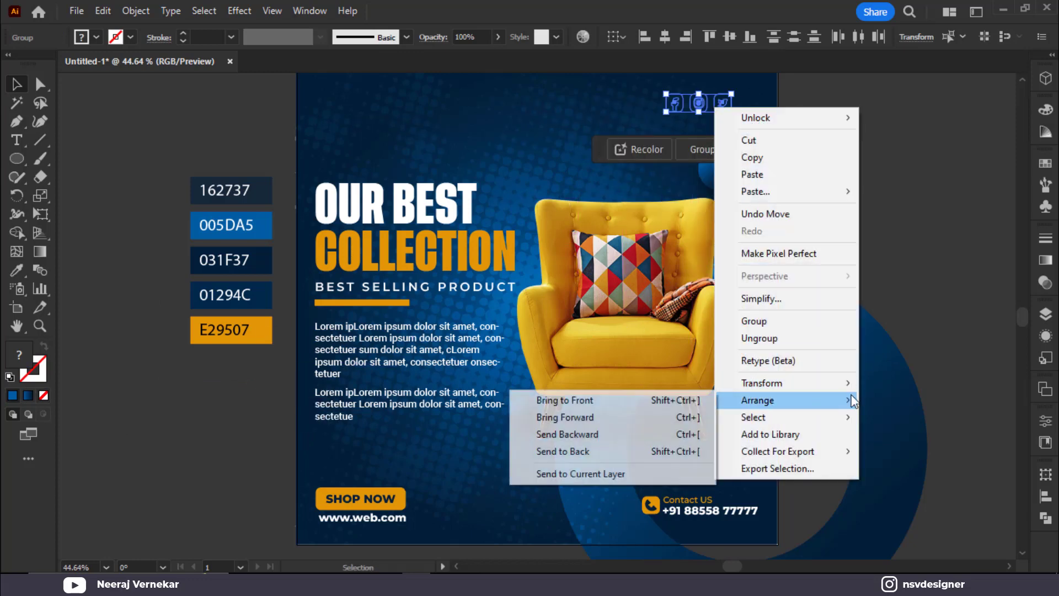
click(691, 400)
scroll(747, 108, up, 3)
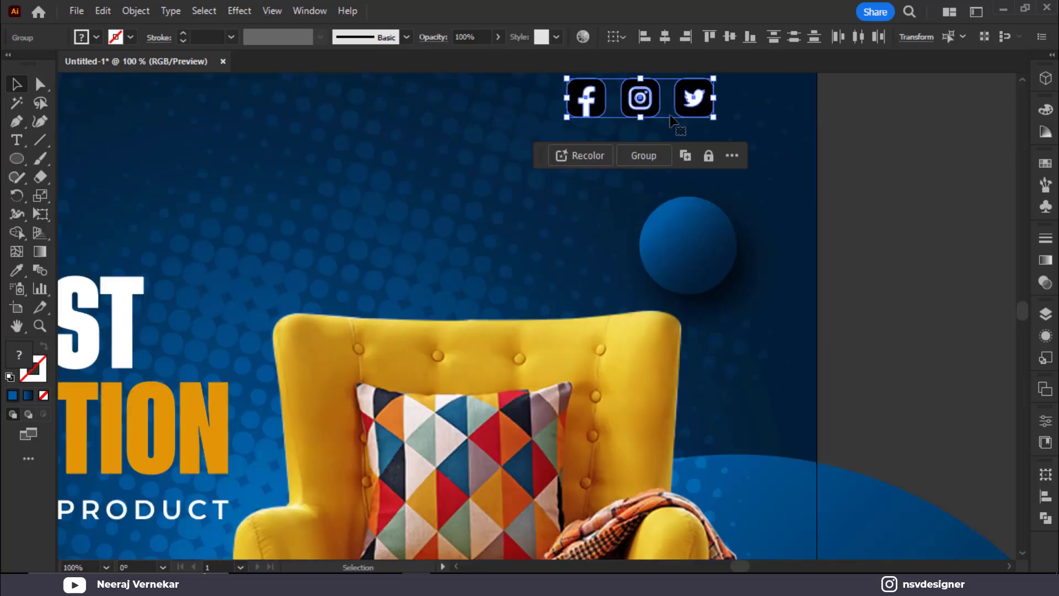
drag(695, 99, 763, 126)
click(853, 142)
Step: Ungroup the Facebook, Instagram and Twitter icons so their parts can be edited separately
click(718, 127)
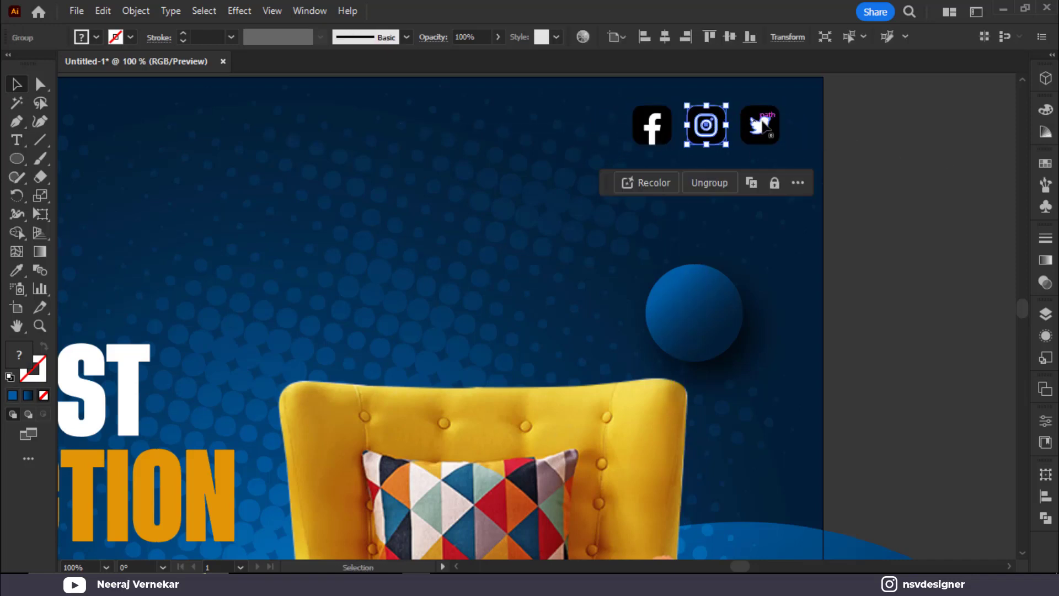
shift+click(764, 126)
shift+click(671, 132)
right_click(751, 129)
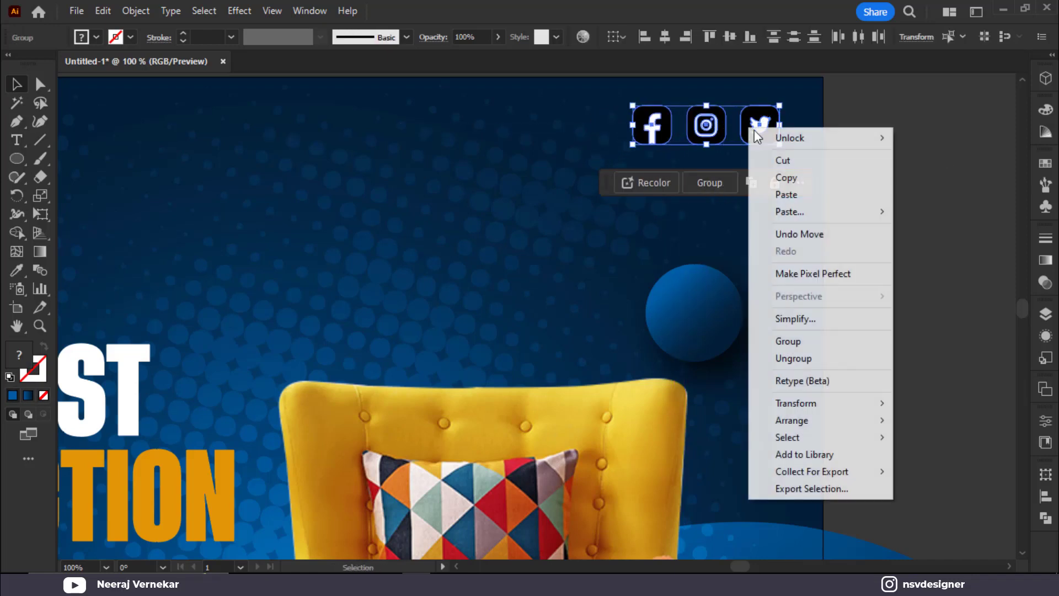
click(828, 354)
click(810, 135)
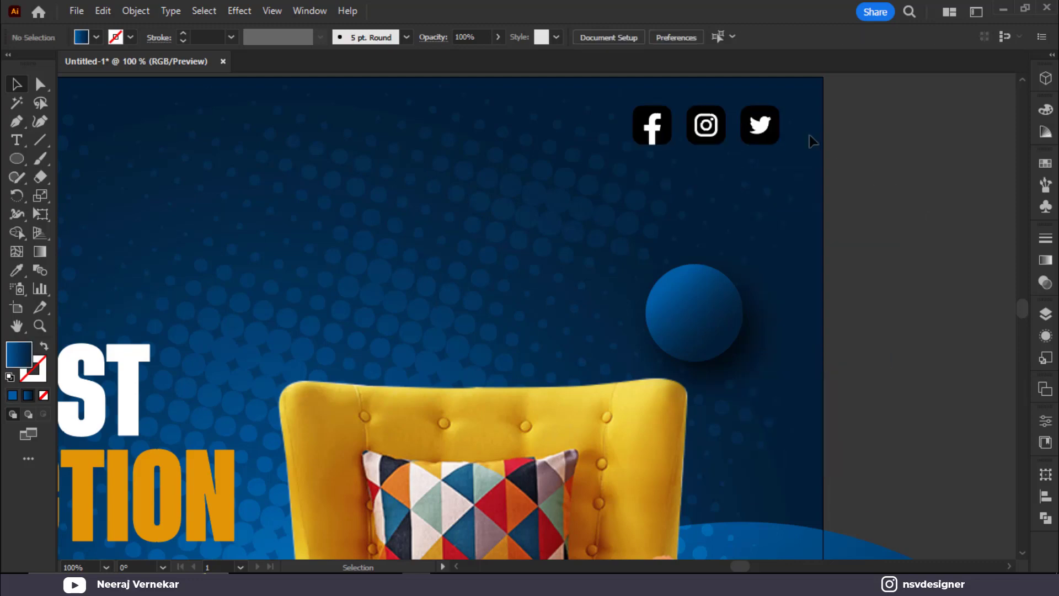
Step: Recolor the rounded square backgrounds of all three social icons with the orange E29507 swatch
shift+click(773, 120)
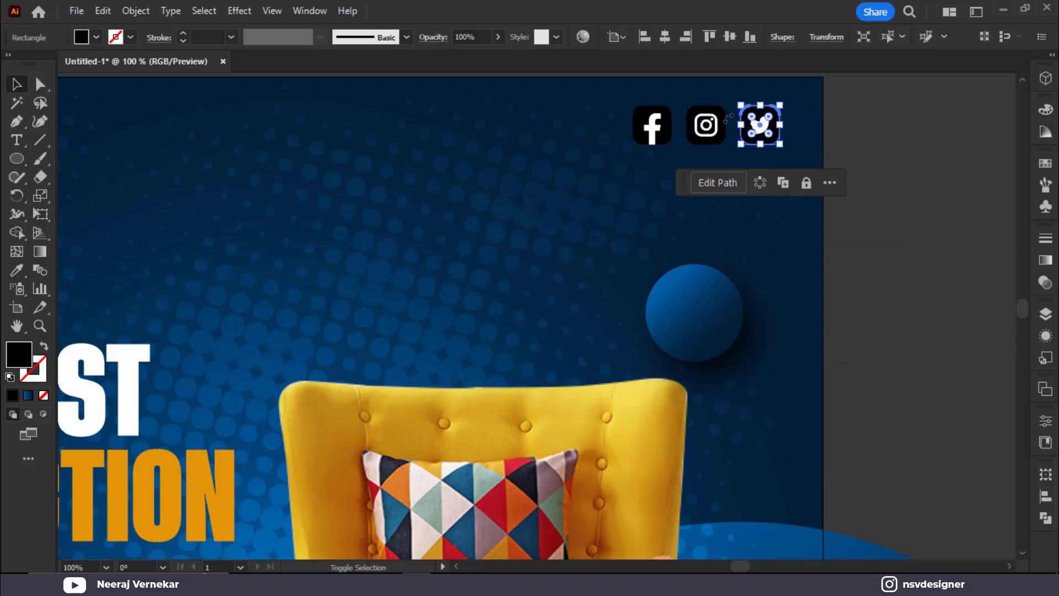
scroll(651, 117, up, 4)
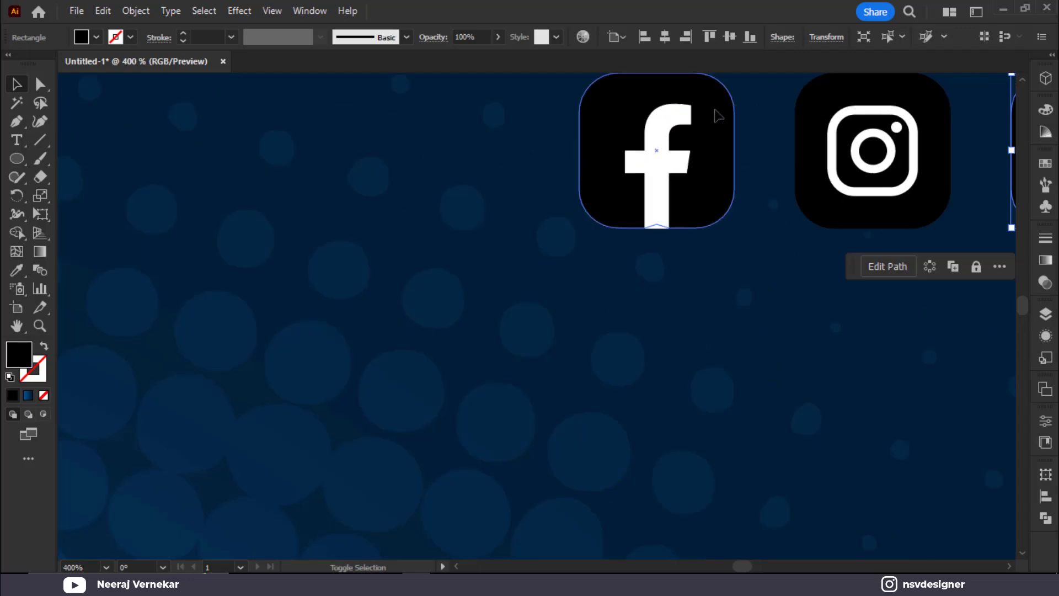
shift+click(715, 110)
shift+click(804, 107)
scroll(796, 109, down, 5)
key(i)
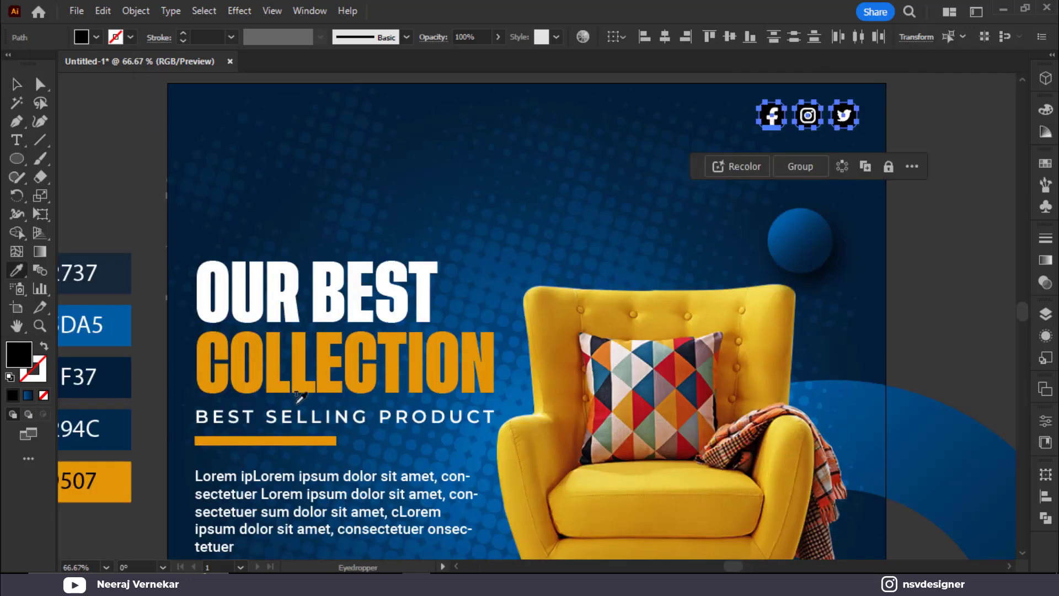
click(130, 486)
click(17, 84)
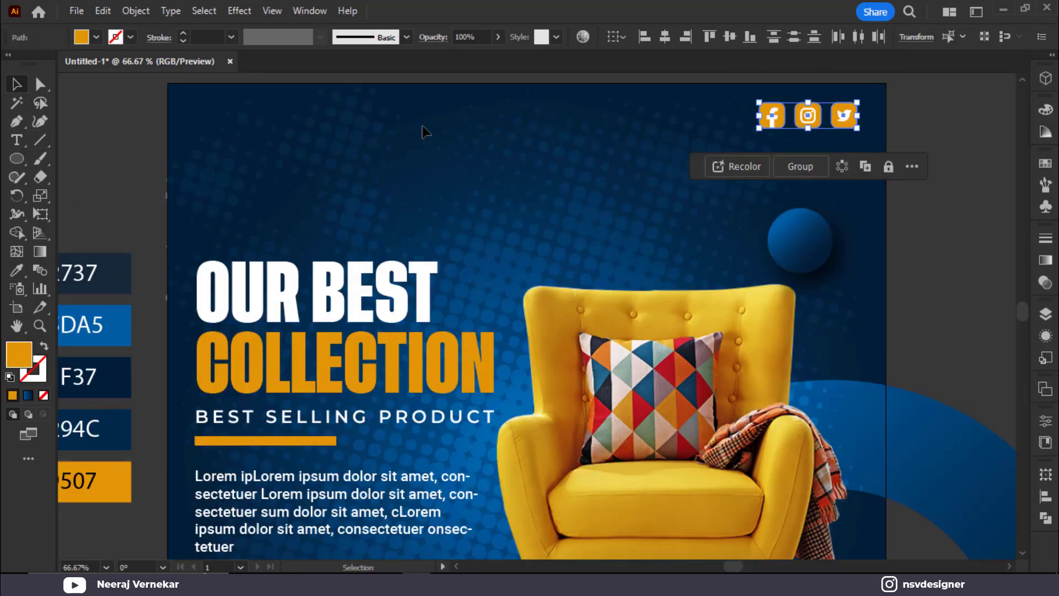
Step: Recolor the white Facebook, Instagram and Twitter symbols with the dark navy 031F37 swatch
click(932, 114)
scroll(831, 114, up, 2)
click(781, 126)
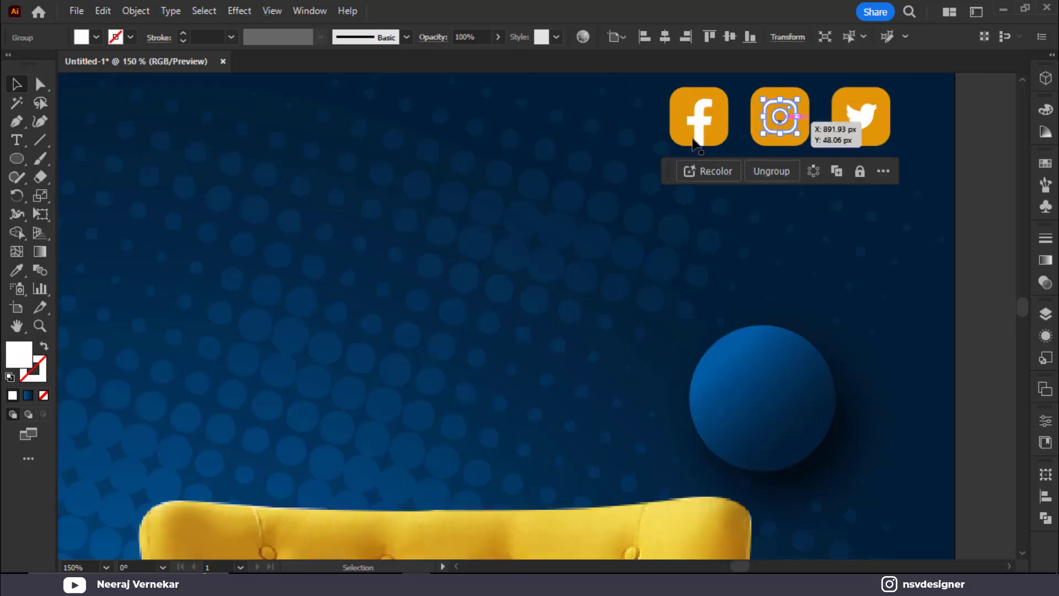
shift+click(695, 135)
shift+click(865, 118)
scroll(866, 118, down, 3)
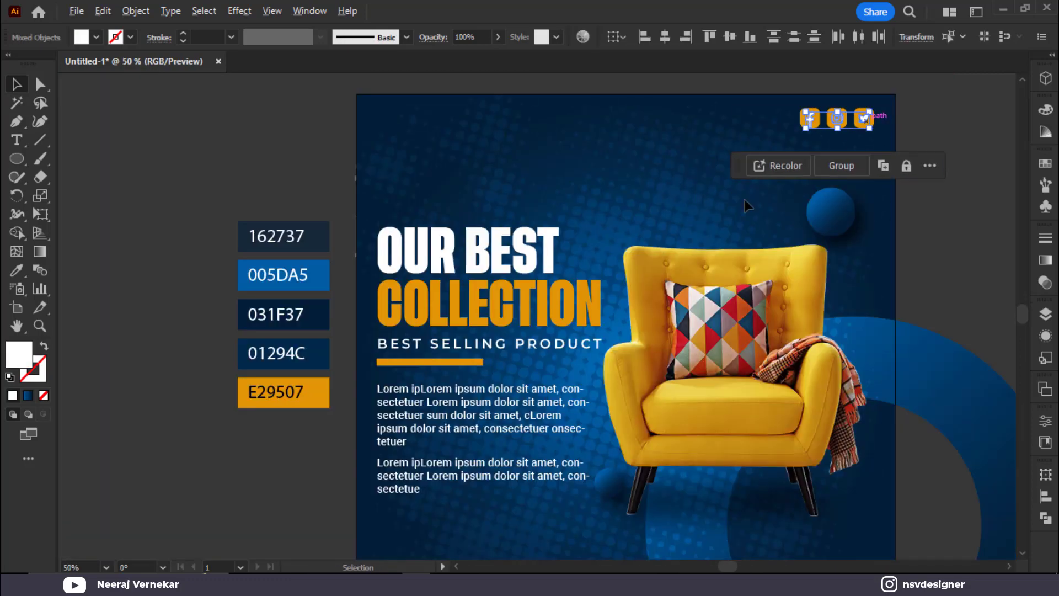
key(i)
click(322, 313)
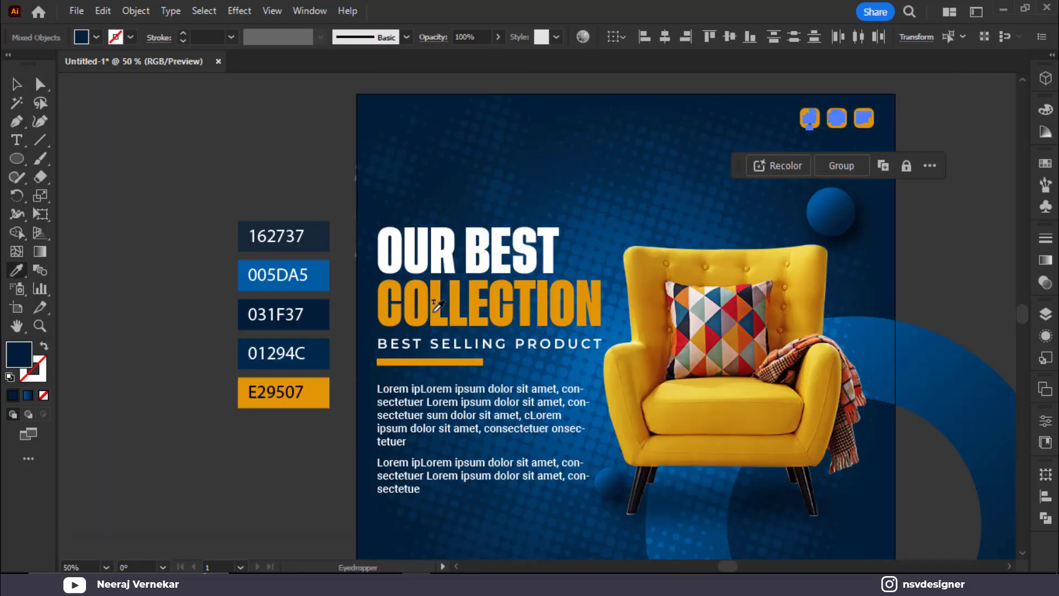
key(v)
Step: Group the symbols and backgrounds of the three social icons together
click(943, 268)
drag(961, 127, 731, 130)
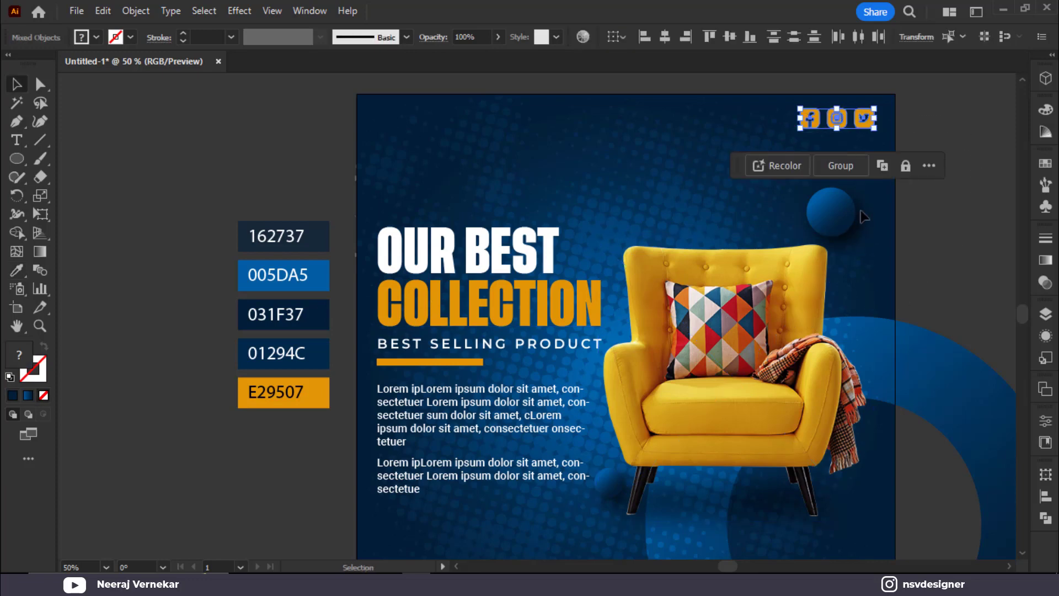
click(842, 166)
click(901, 120)
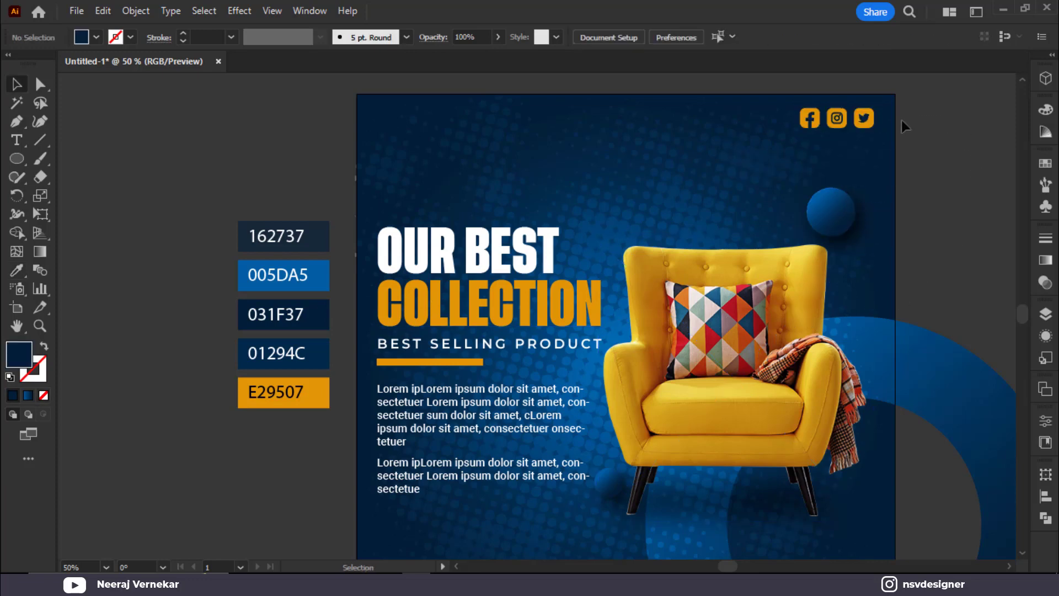
Step: Add the text "LOGO" on the empty canvas beside the post and set it in Montserrat ExtraBold
click(14, 145)
click(163, 142)
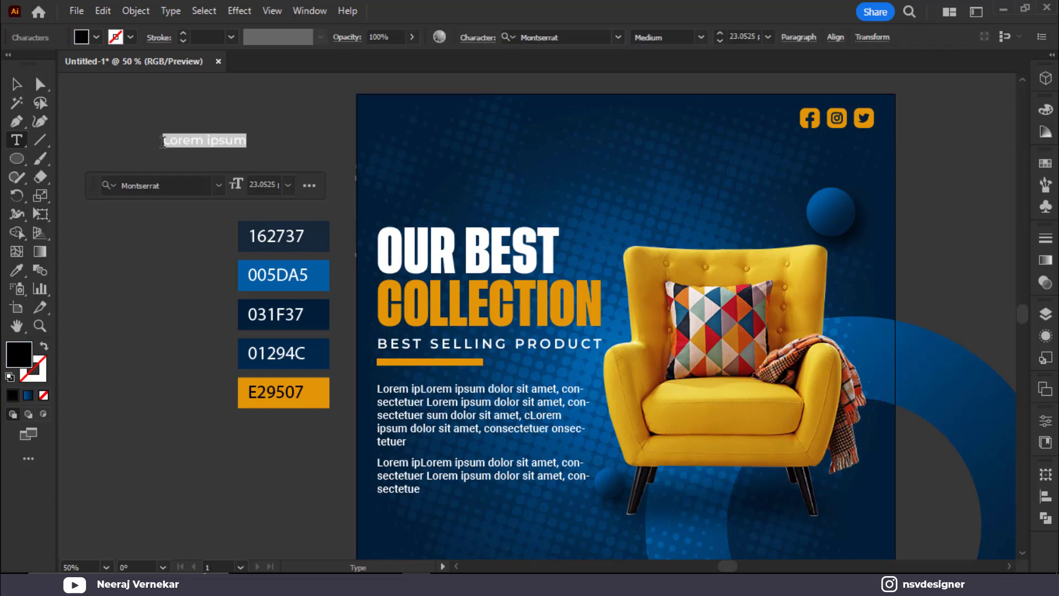
text(Loo)
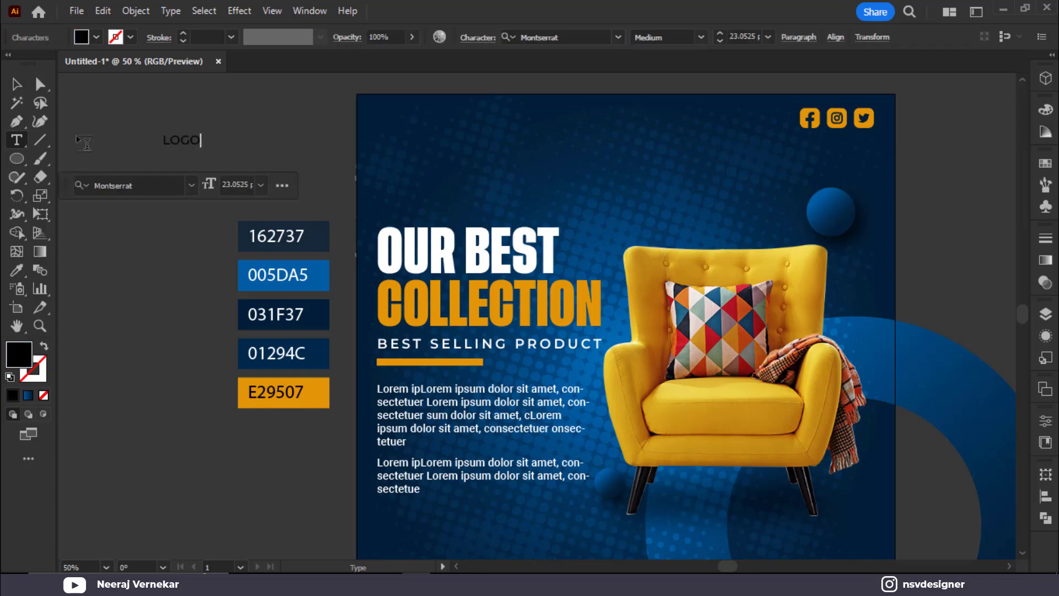
click(17, 84)
click(701, 37)
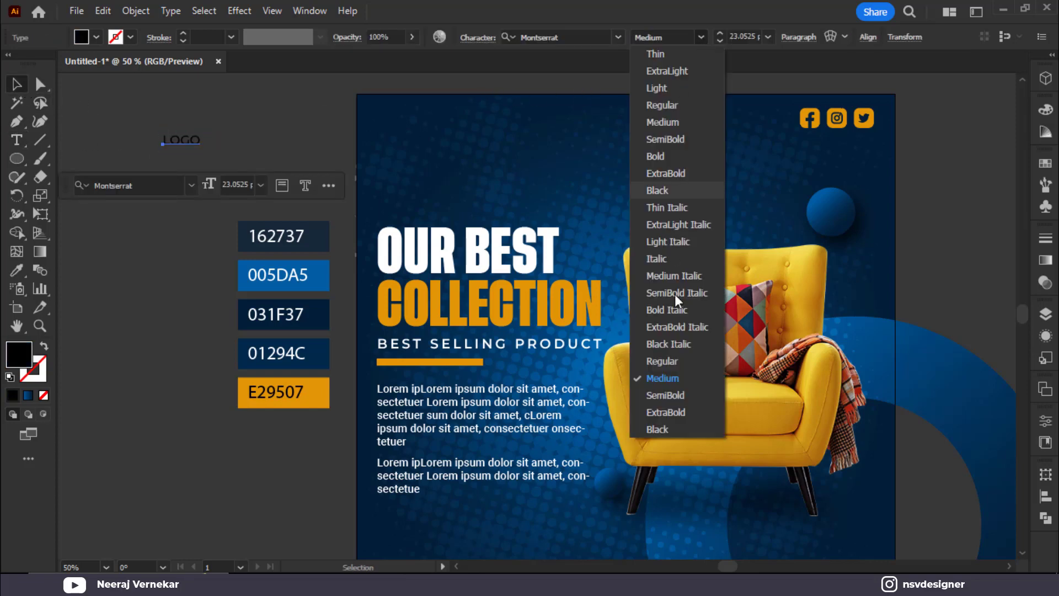
click(666, 413)
click(214, 90)
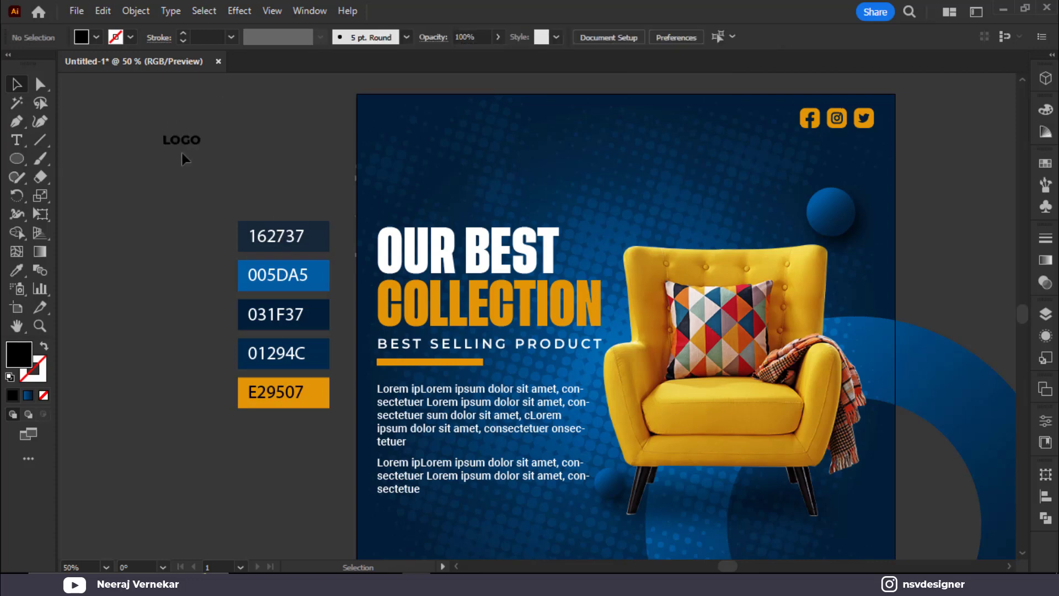
Step: Duplicate the "LOGO" text directly below, color both lines with the orange E29507 swatch and change the lower one to "HERE"
mouse_move(182, 145)
mouse_down()
mouse_move(243, 157)
mouse_move(186, 154)
mouse_up()
key(i)
click(330, 381)
click(99, 96)
double_click(184, 150)
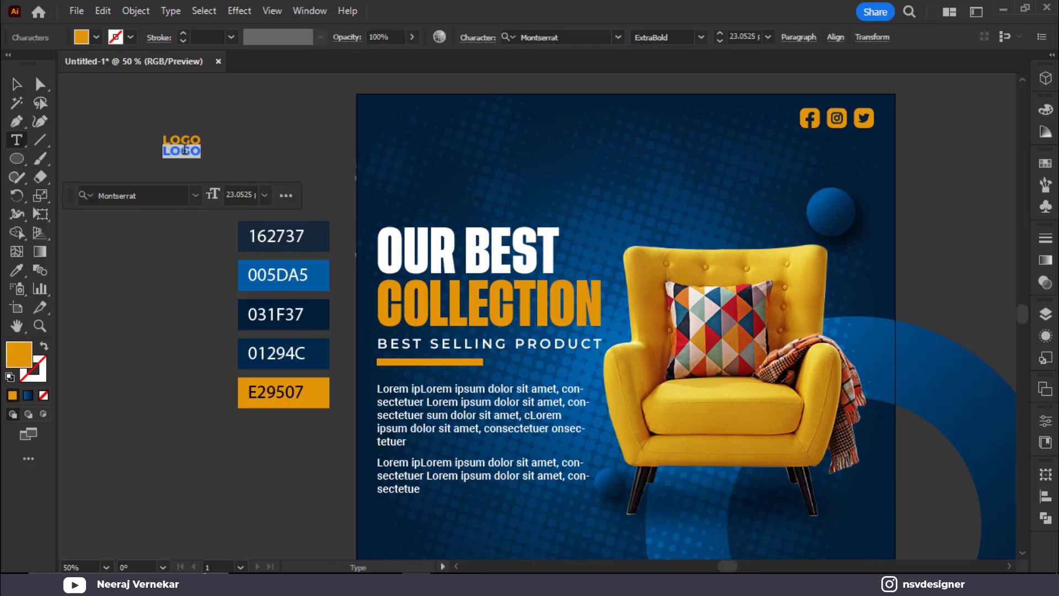
click(16, 85)
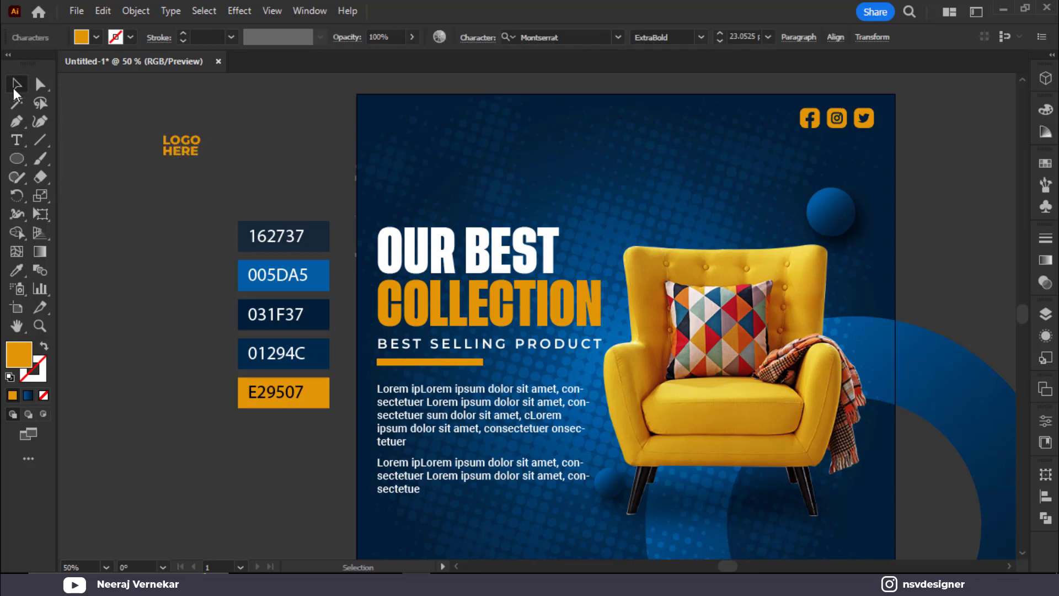
Step: Group the "LOGO" and "HERE" lines and place the group in the post's upper-left corner, above the headline
click(178, 178)
scroll(179, 178, up, 2)
click(206, 133)
drag(219, 139, 223, 141)
drag(251, 92, 666, 121)
key(ctrl+g)
key(ctrl+0)
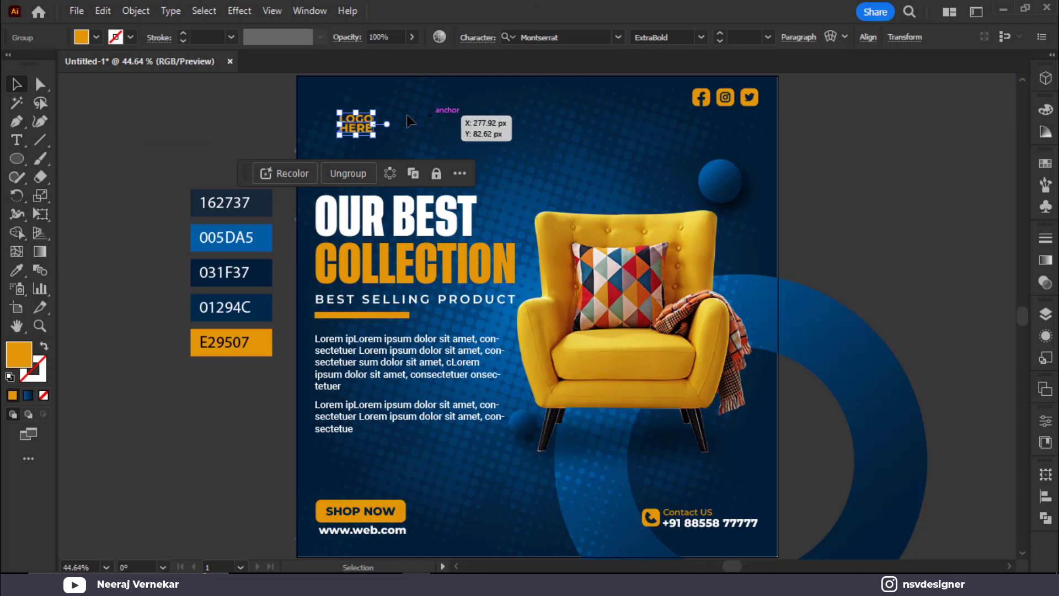
drag(357, 127, 338, 105)
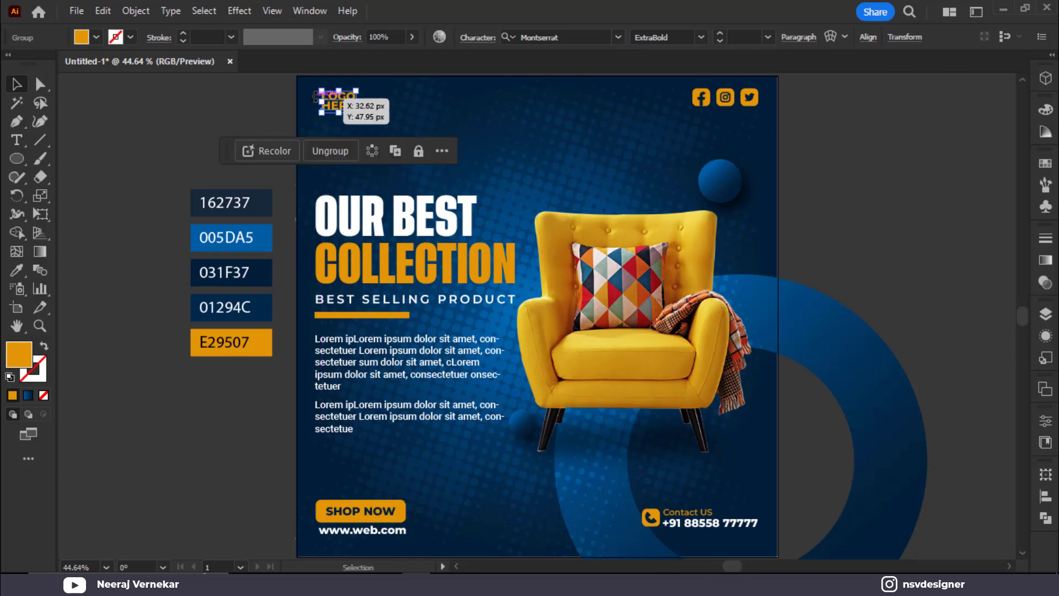
Step: Align the logo text, headline, paragraphs, SHOP NOW button and web address along their left edges
shift+click(370, 531)
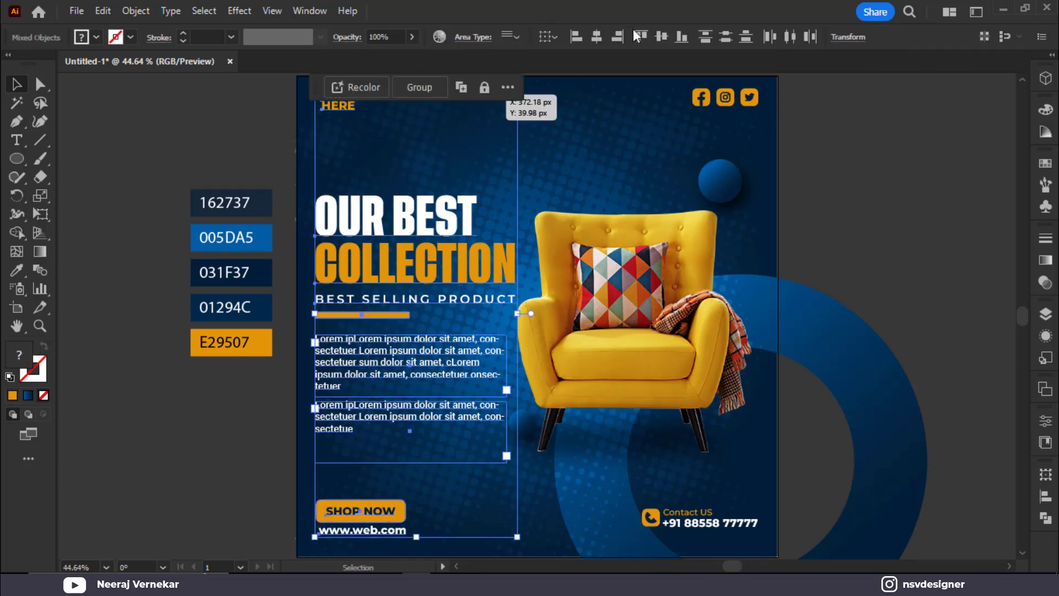
click(582, 38)
click(839, 223)
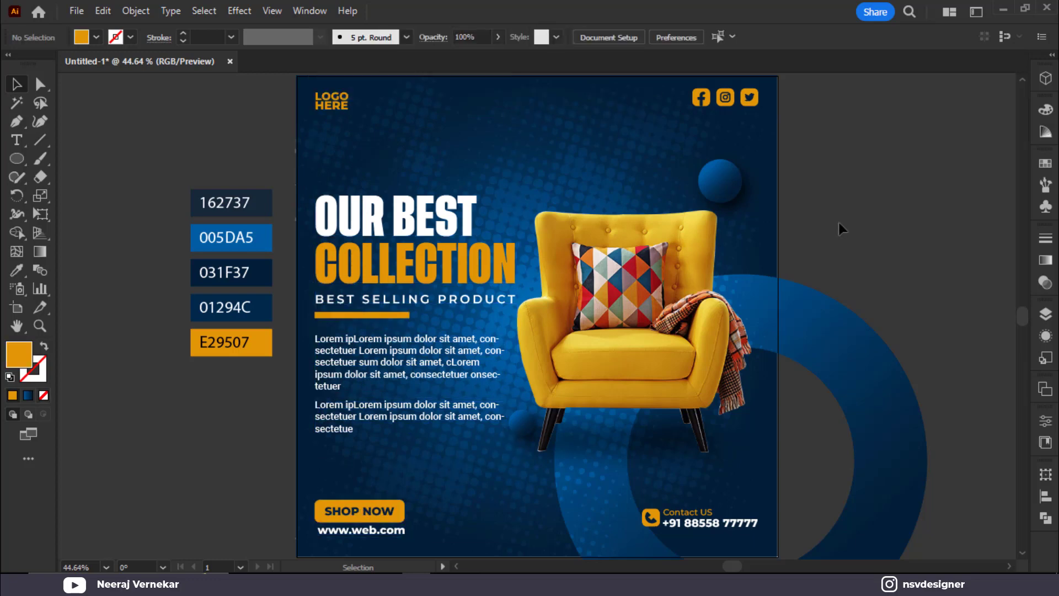
Step: Align the social icon group and the contact details along their right edges
click(751, 103)
scroll(726, 511, down, 1)
shift+click(729, 504)
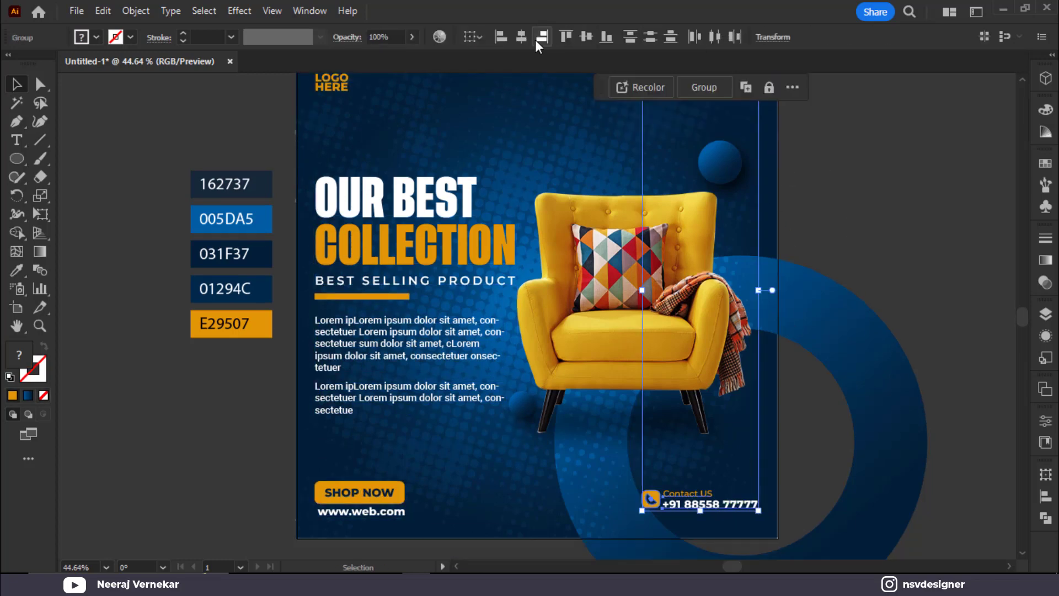
click(881, 240)
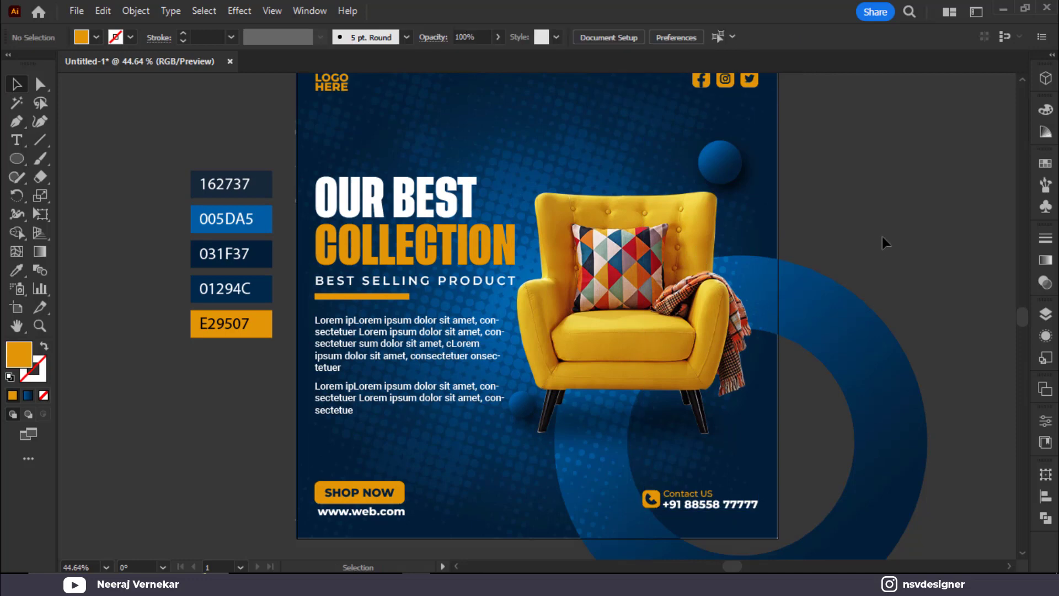
Step: Move the small gradient circle up to the armchair's lower-left corner, just above its front leg
drag(507, 404, 518, 386)
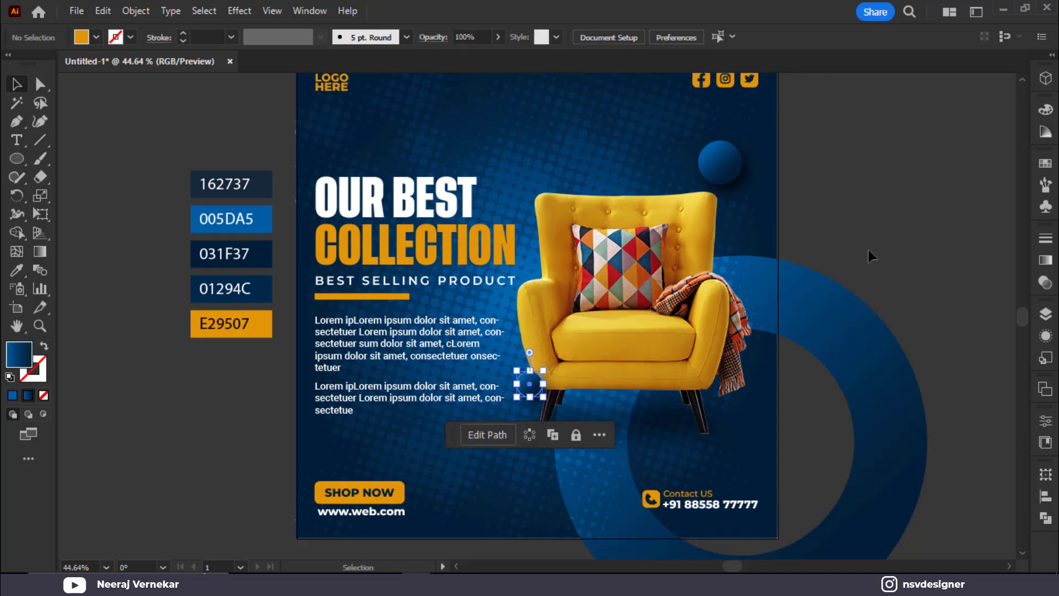
click(873, 296)
Step: Unlock all locked artwork and move the color swatches farther away from the artboard
scroll(873, 296, up, 1)
key(ctrl+alt+2)
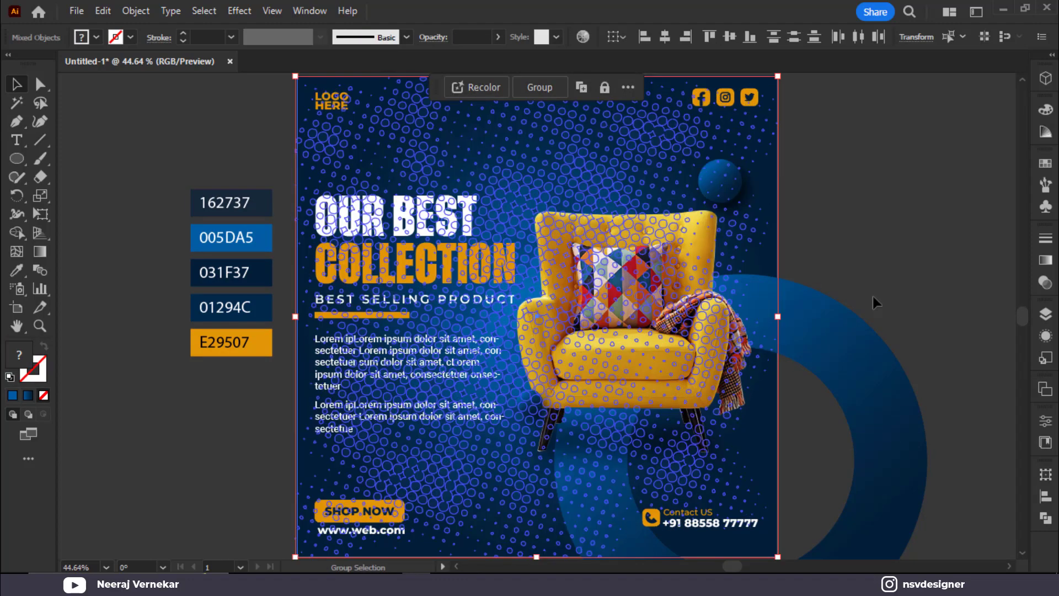
click(873, 297)
drag(168, 160, 251, 434)
drag(272, 344, 119, 270)
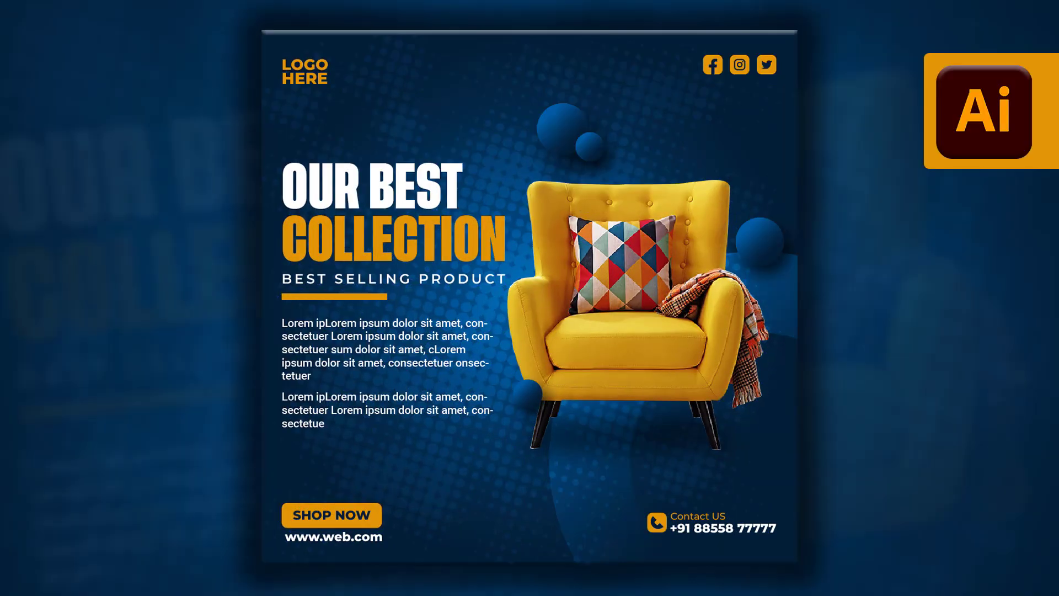